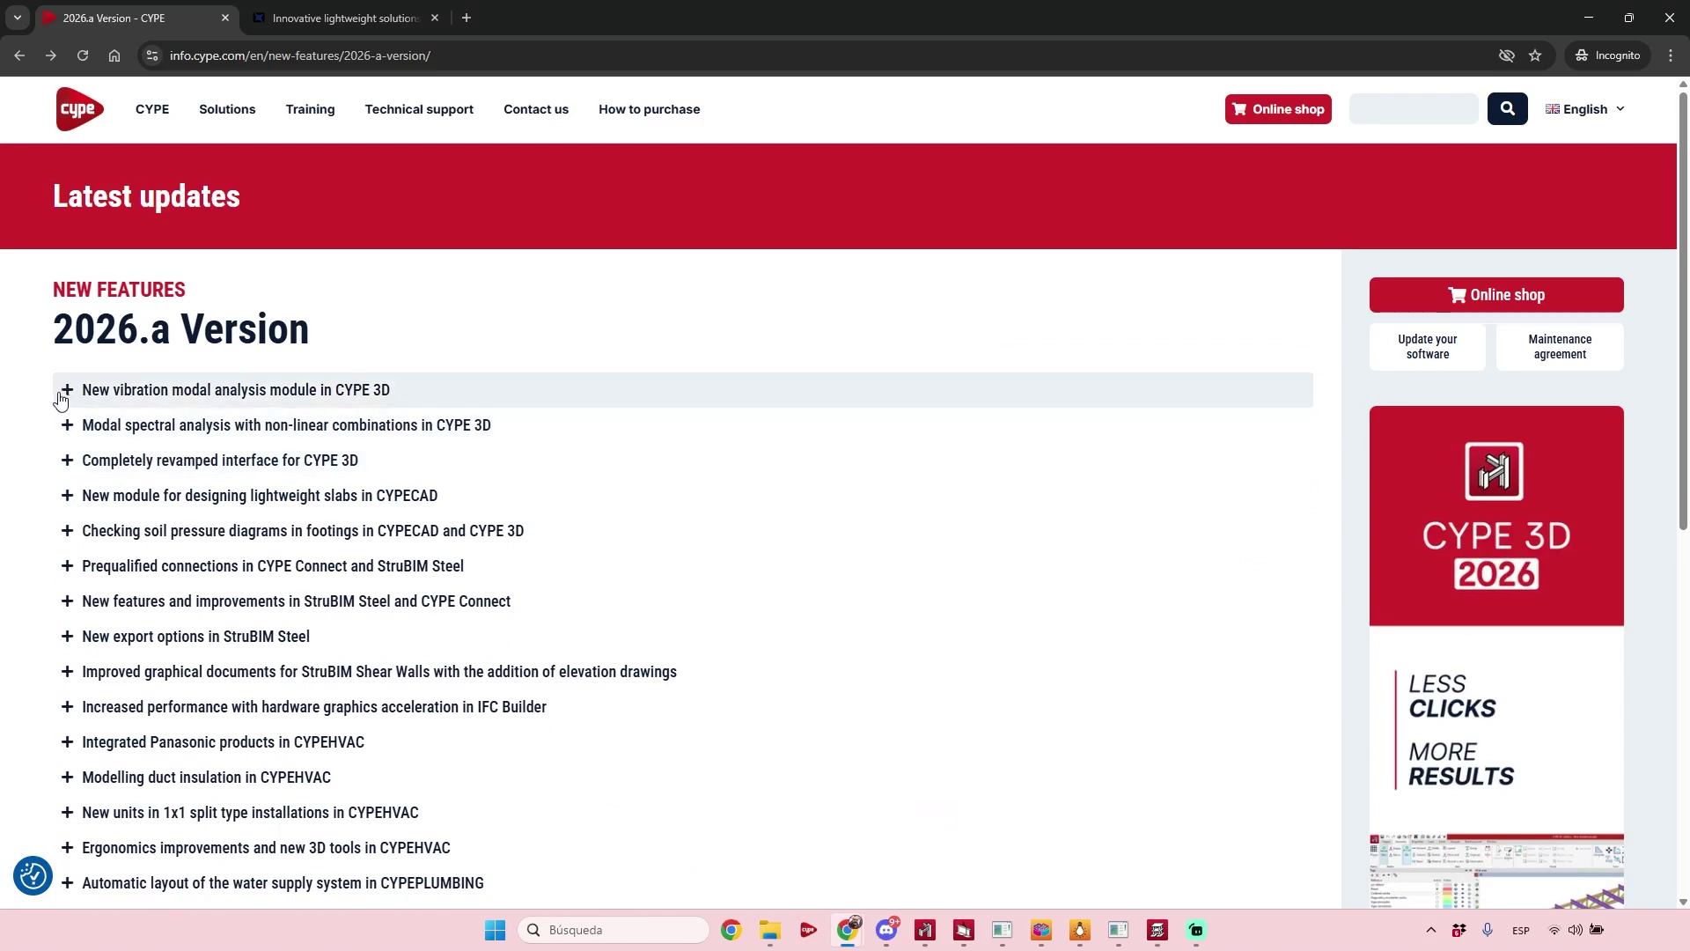
Open the detailed page on the new CYPE 3D vibration modal analysis module and review its stiffness matrix and mass matrix sections.
left_click(147, 401)
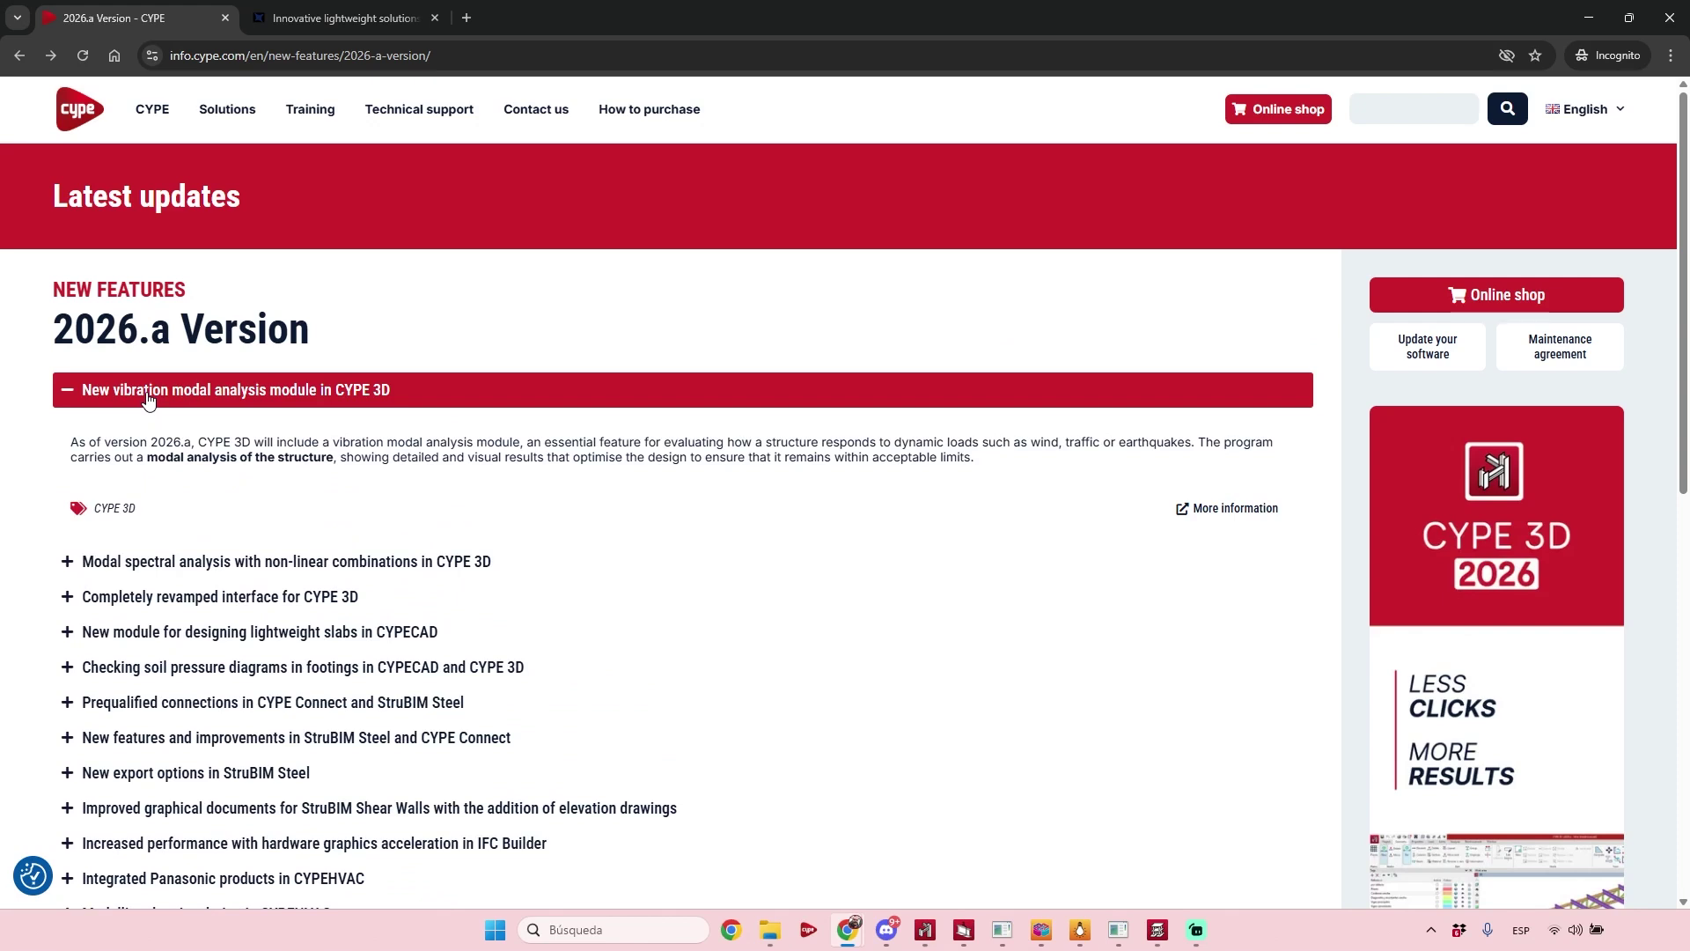
left_click(1220, 507)
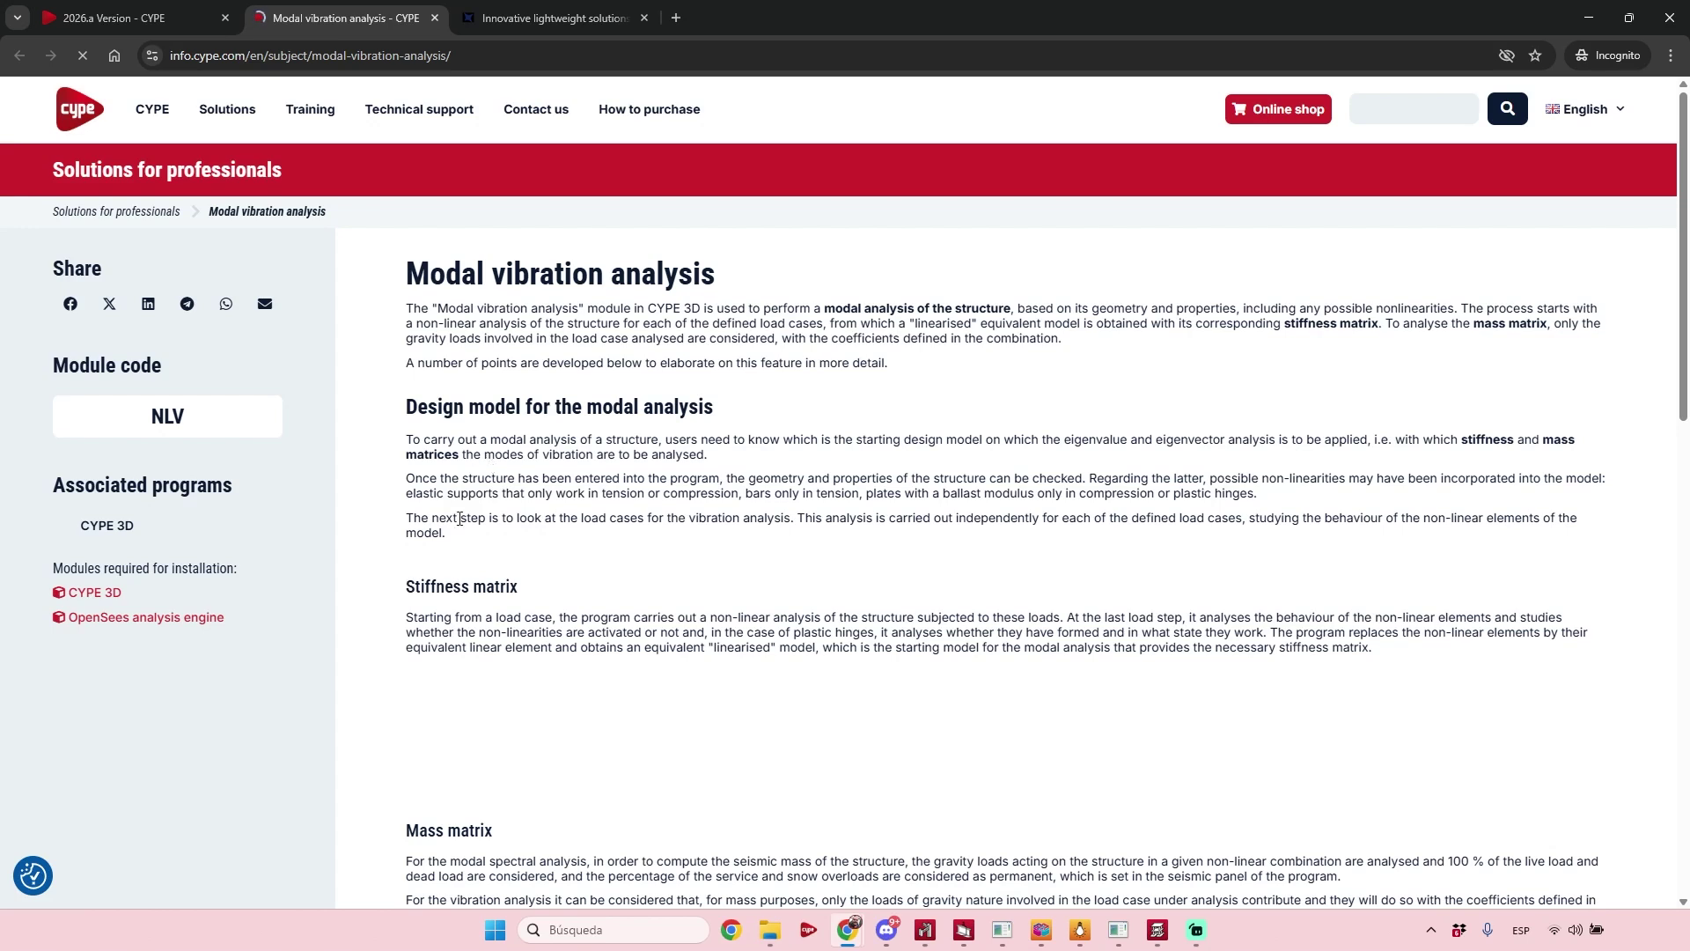
scroll(570, 438, "down", 1)
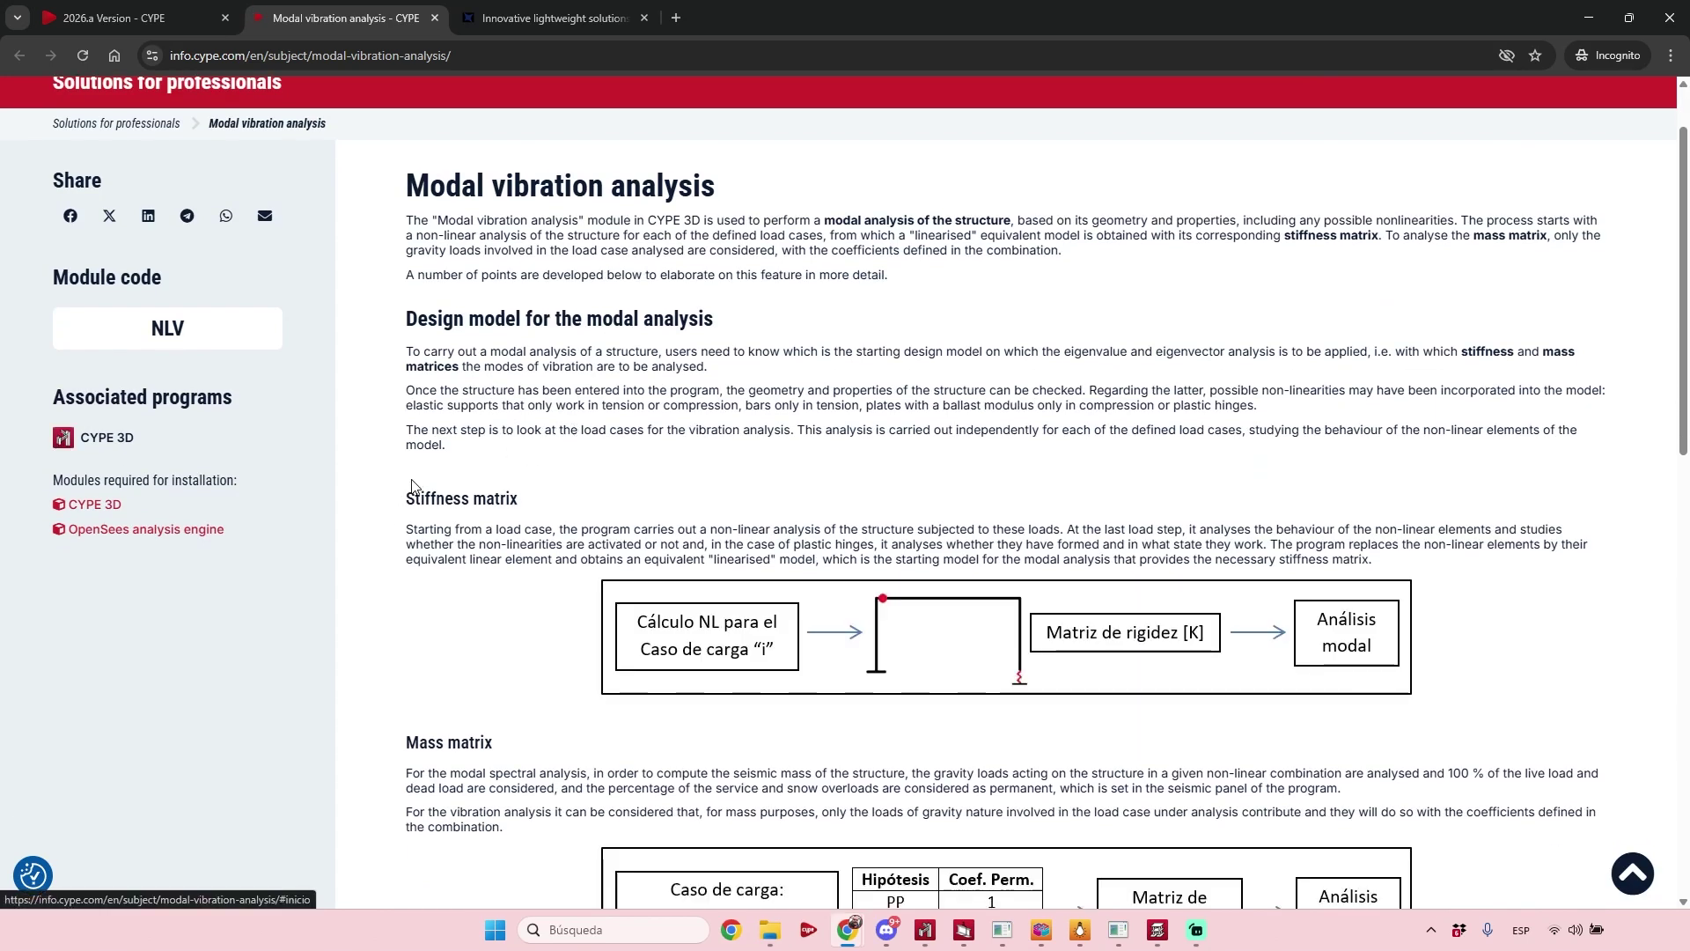
left_click_drag(420, 498, 506, 498)
left_click_drag(405, 742, 493, 742)
scroll(1226, 398, "down", 5)
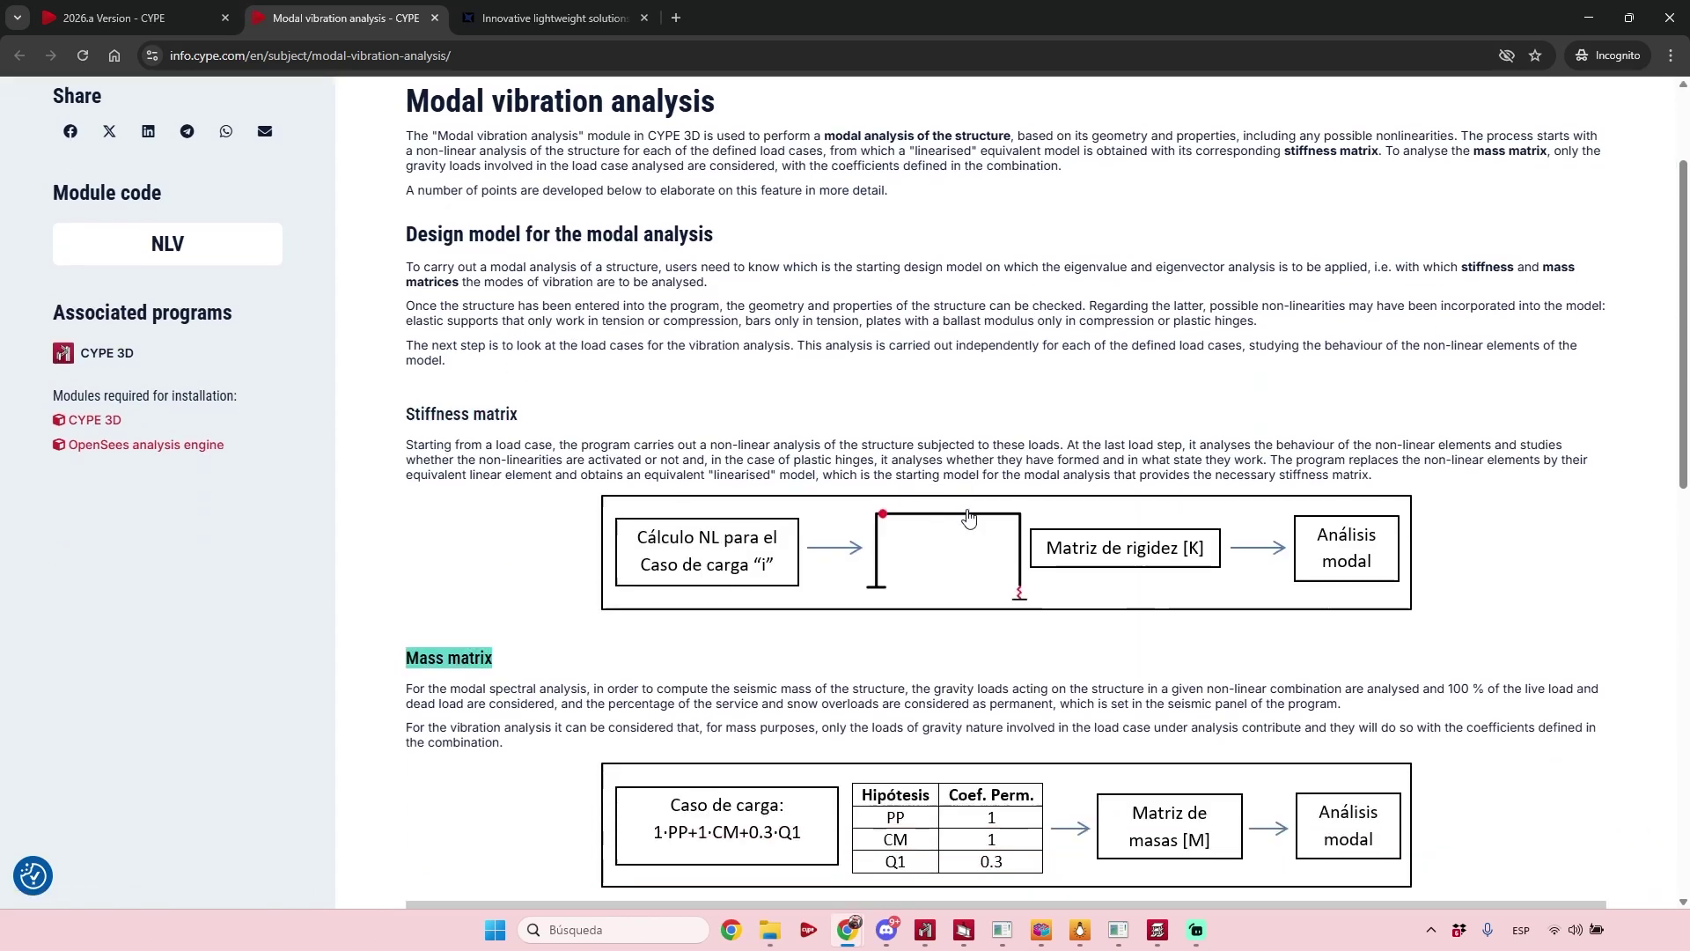
Examine the page's explanations of the mass matrix, the benefits of vibration analysis and how the module works in CYPE 3D.
scroll(1226, 397, "down", 3)
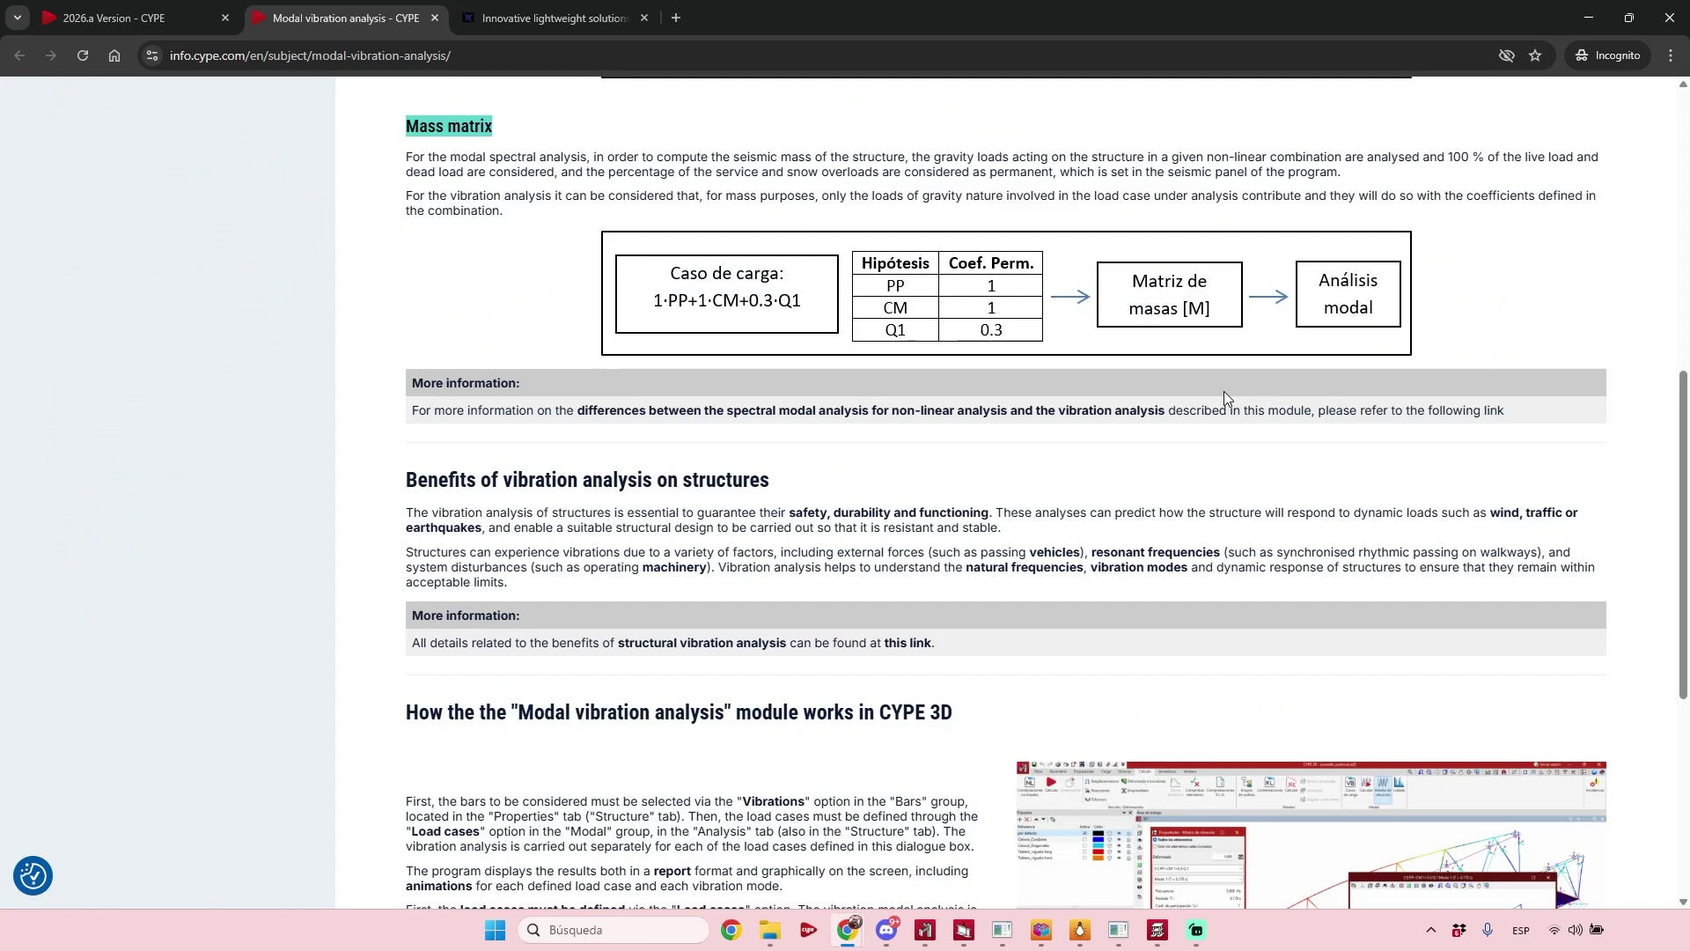
scroll(1232, 396, "down", 1)
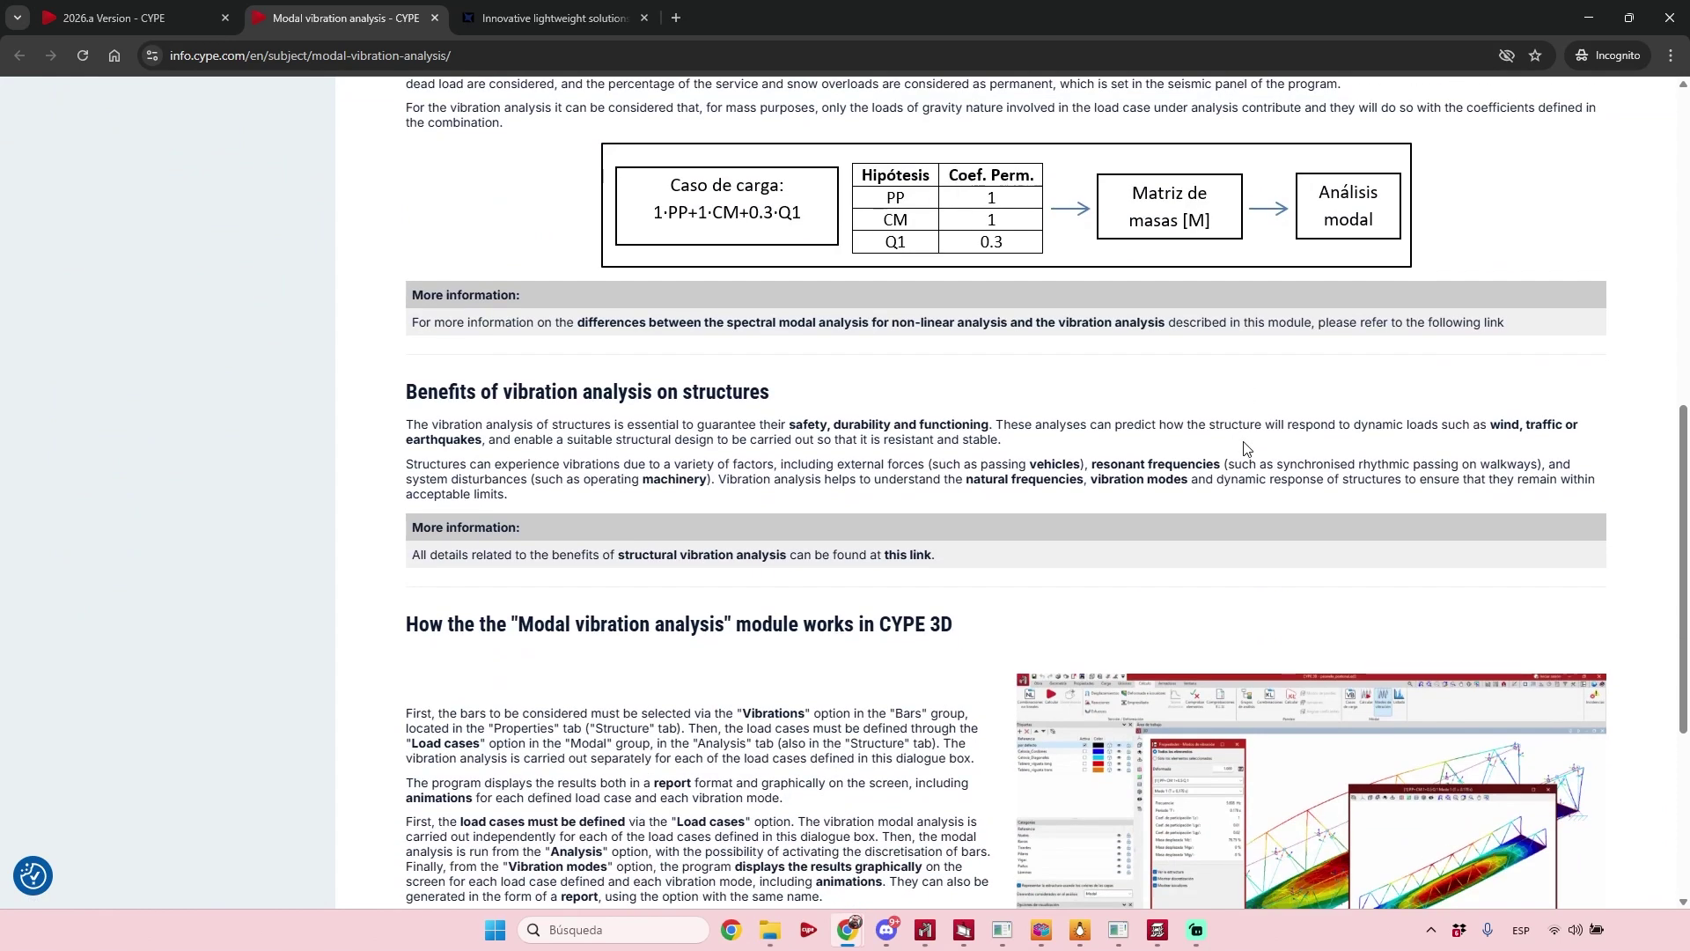
scroll(578, 294, "up", 3)
scroll(695, 431, "down", 3)
scroll(803, 570, "up", 6)
scroll(913, 490, "down", 7)
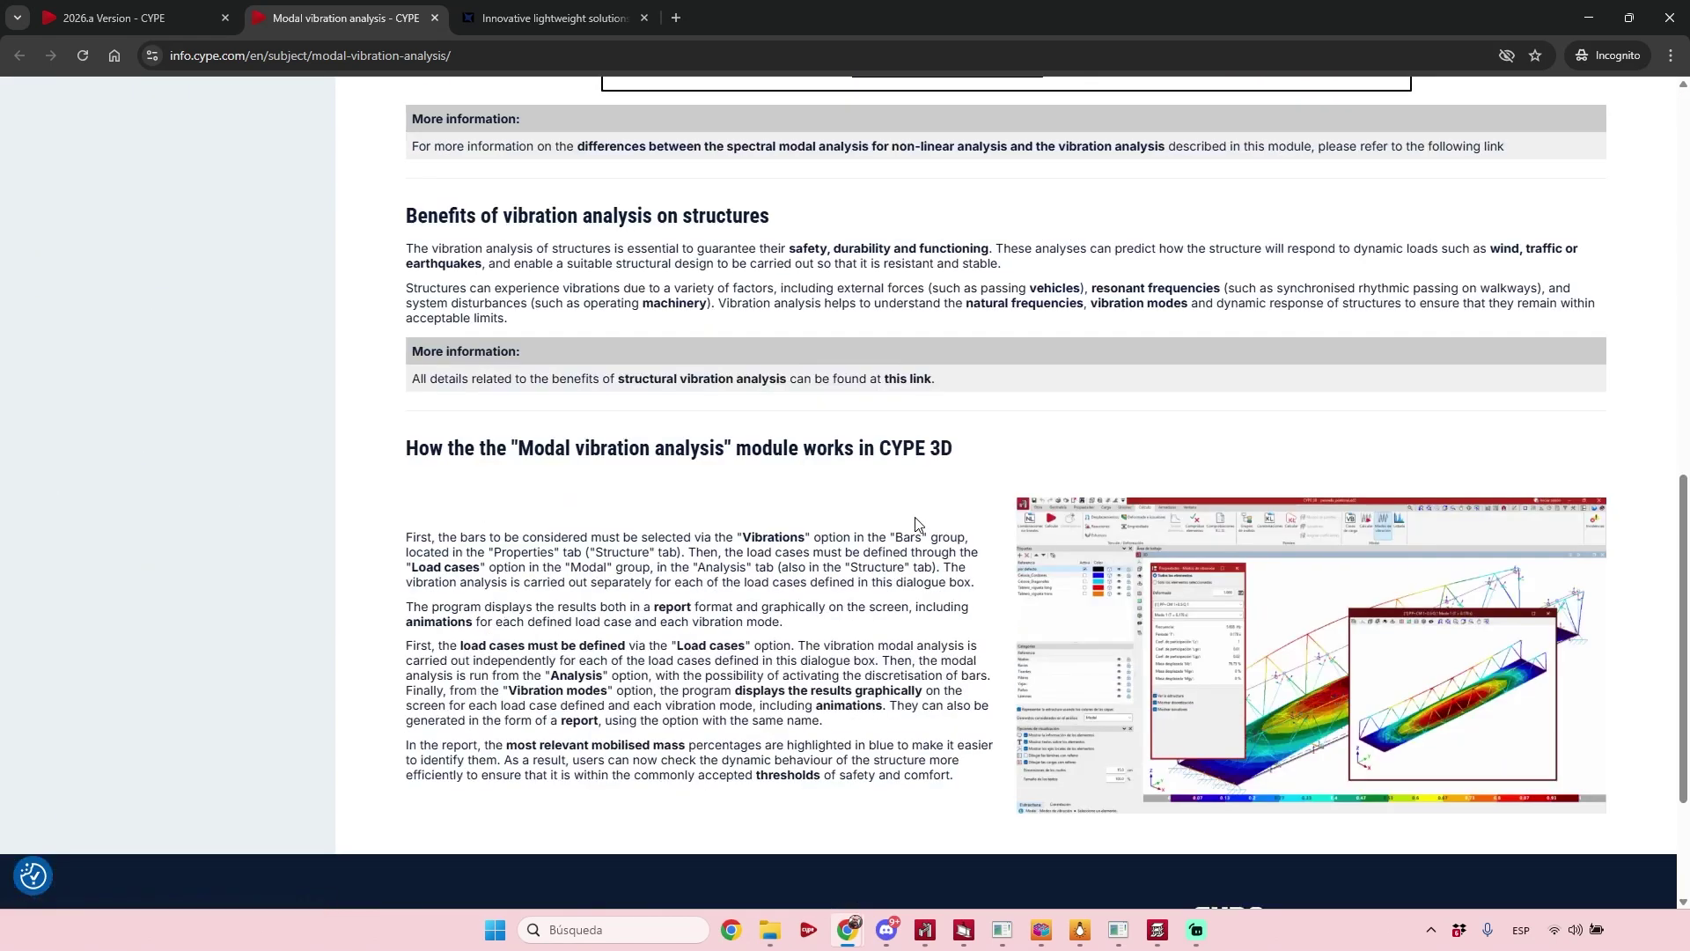
scroll(913, 491, "up", 3)
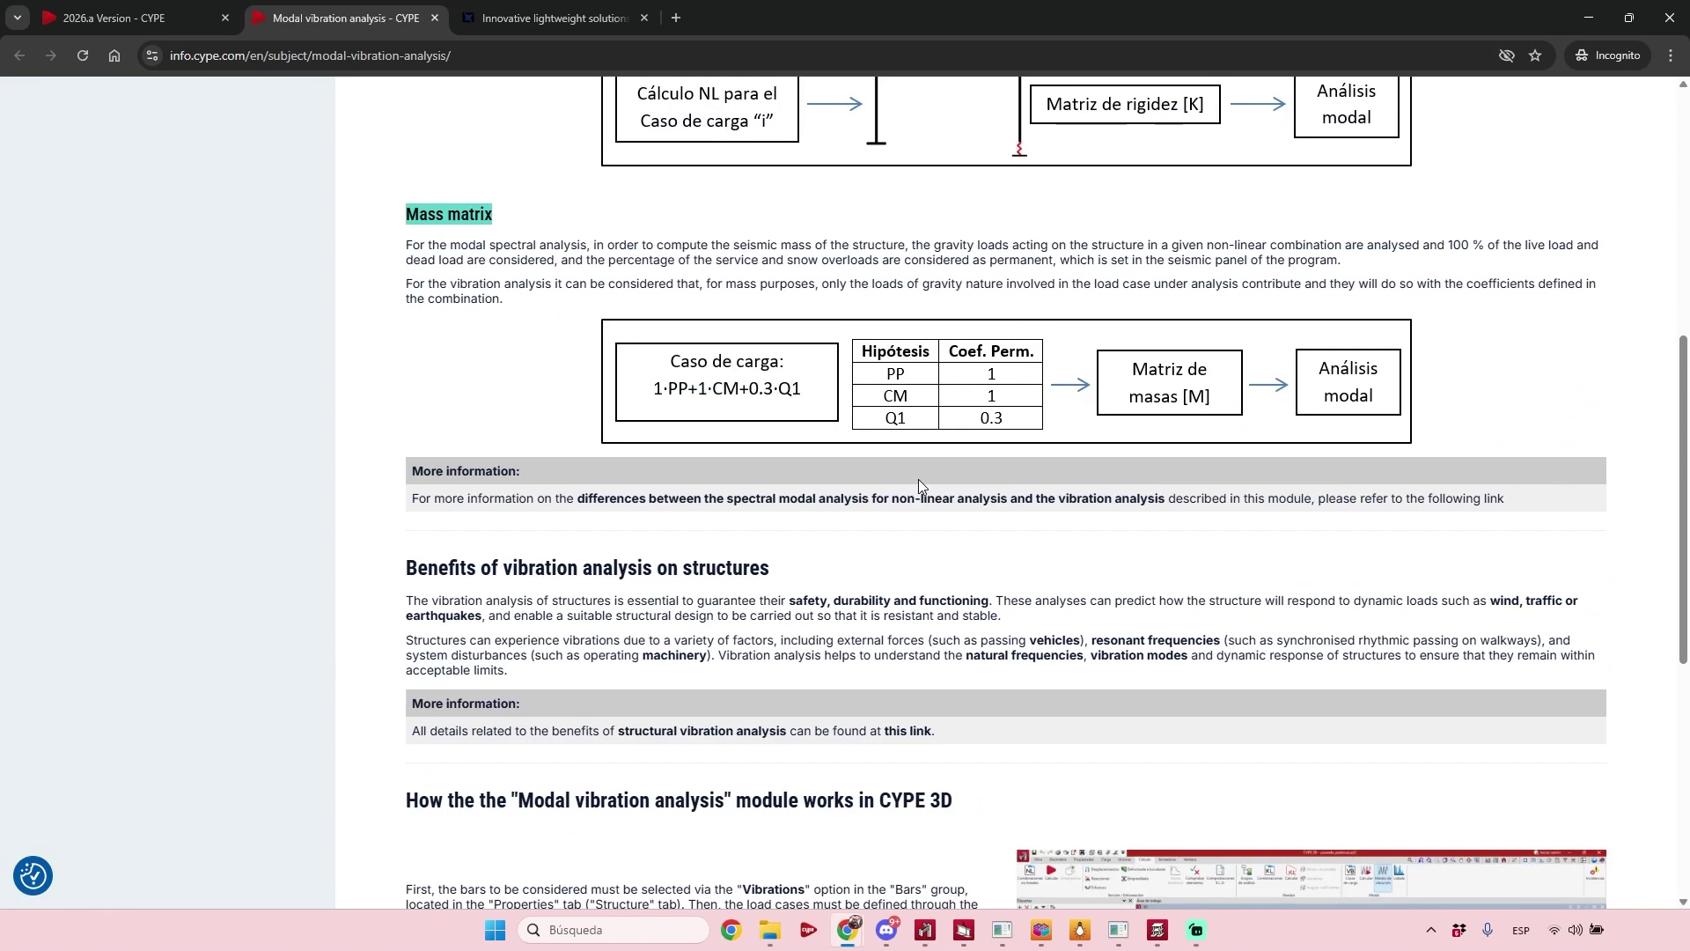
scroll(1011, 523, "down", 4)
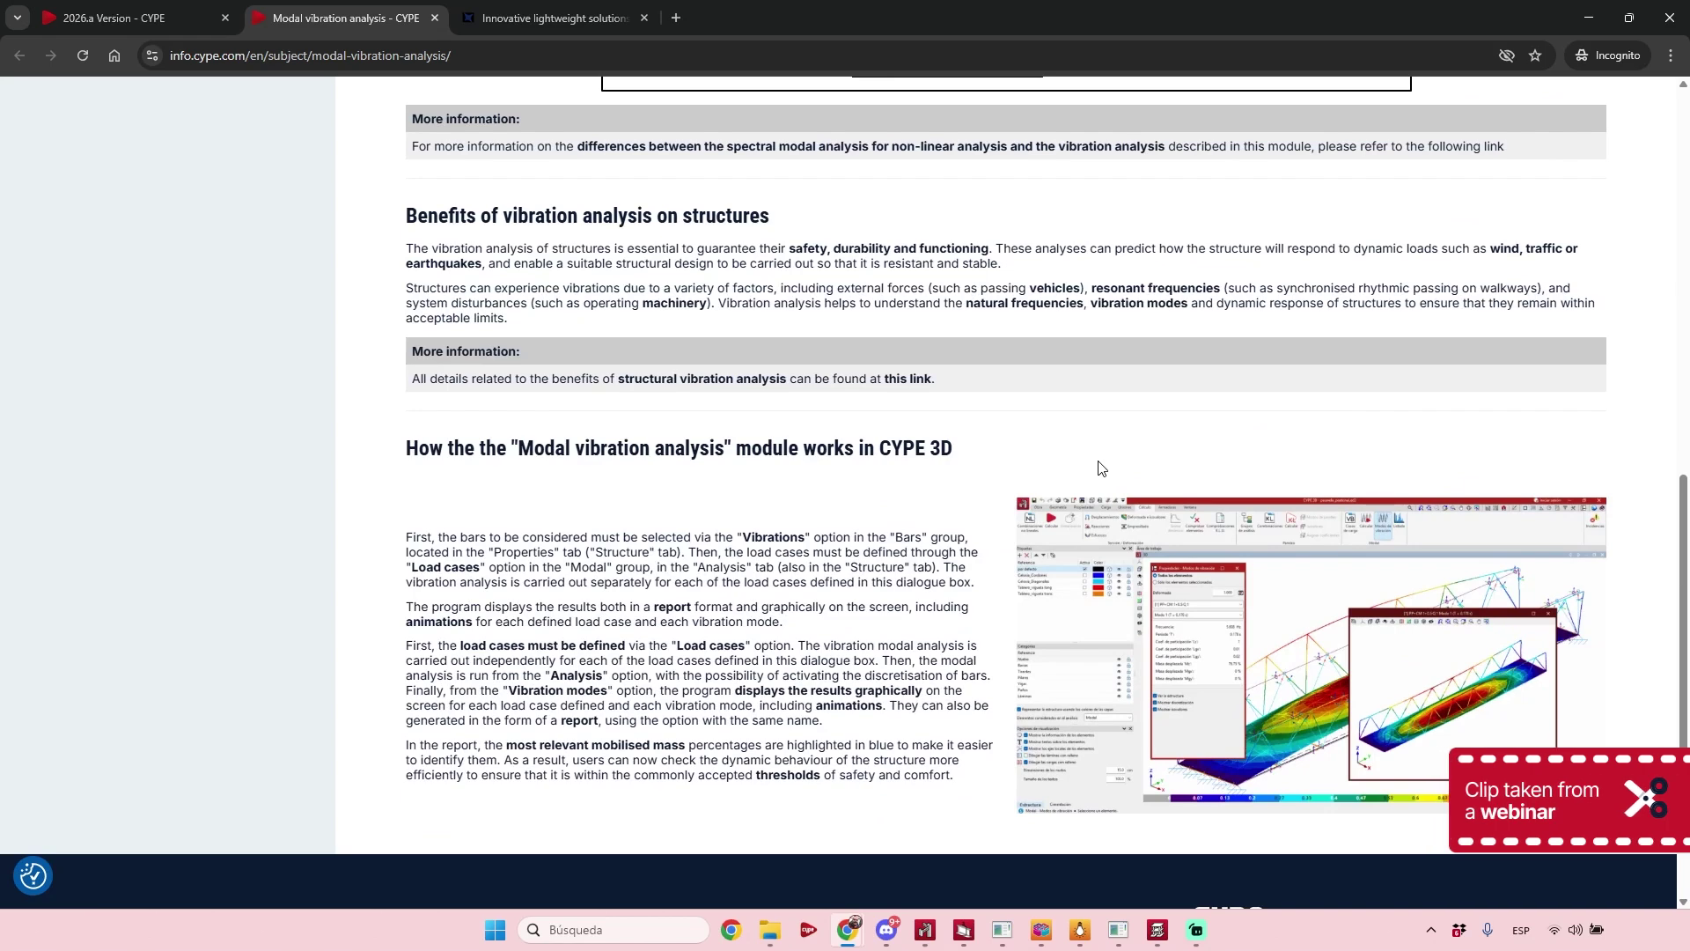
scroll(1039, 479, "up", 9)
scroll(958, 493, "up", 2)
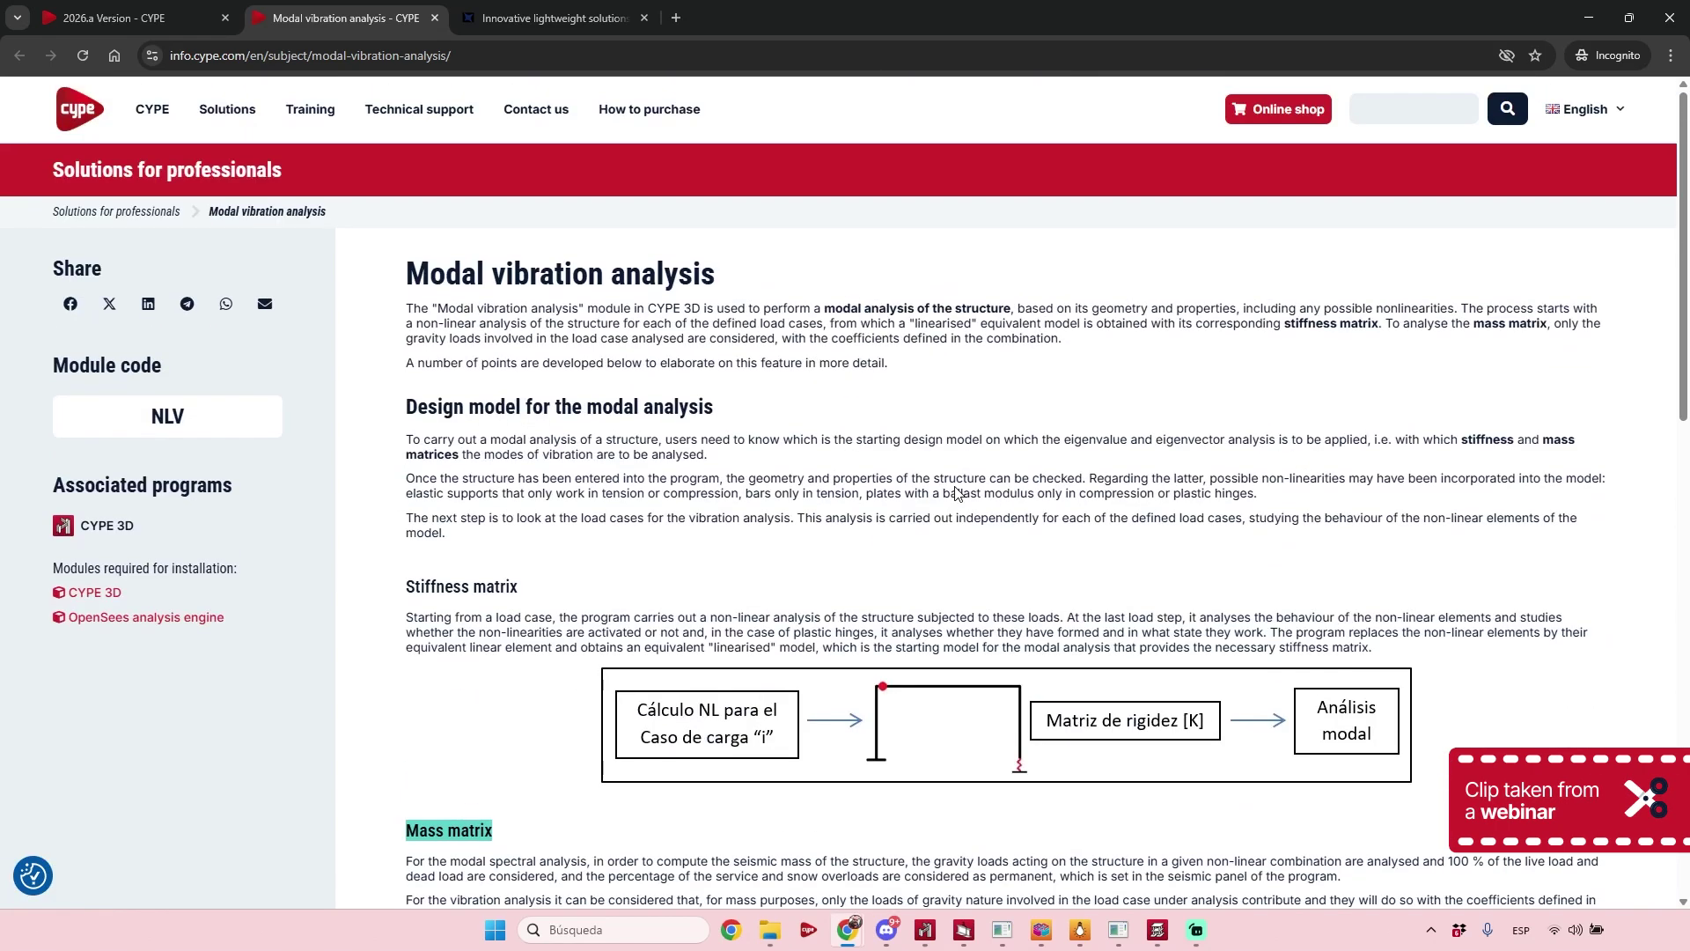
scroll(955, 485, "down", 12)
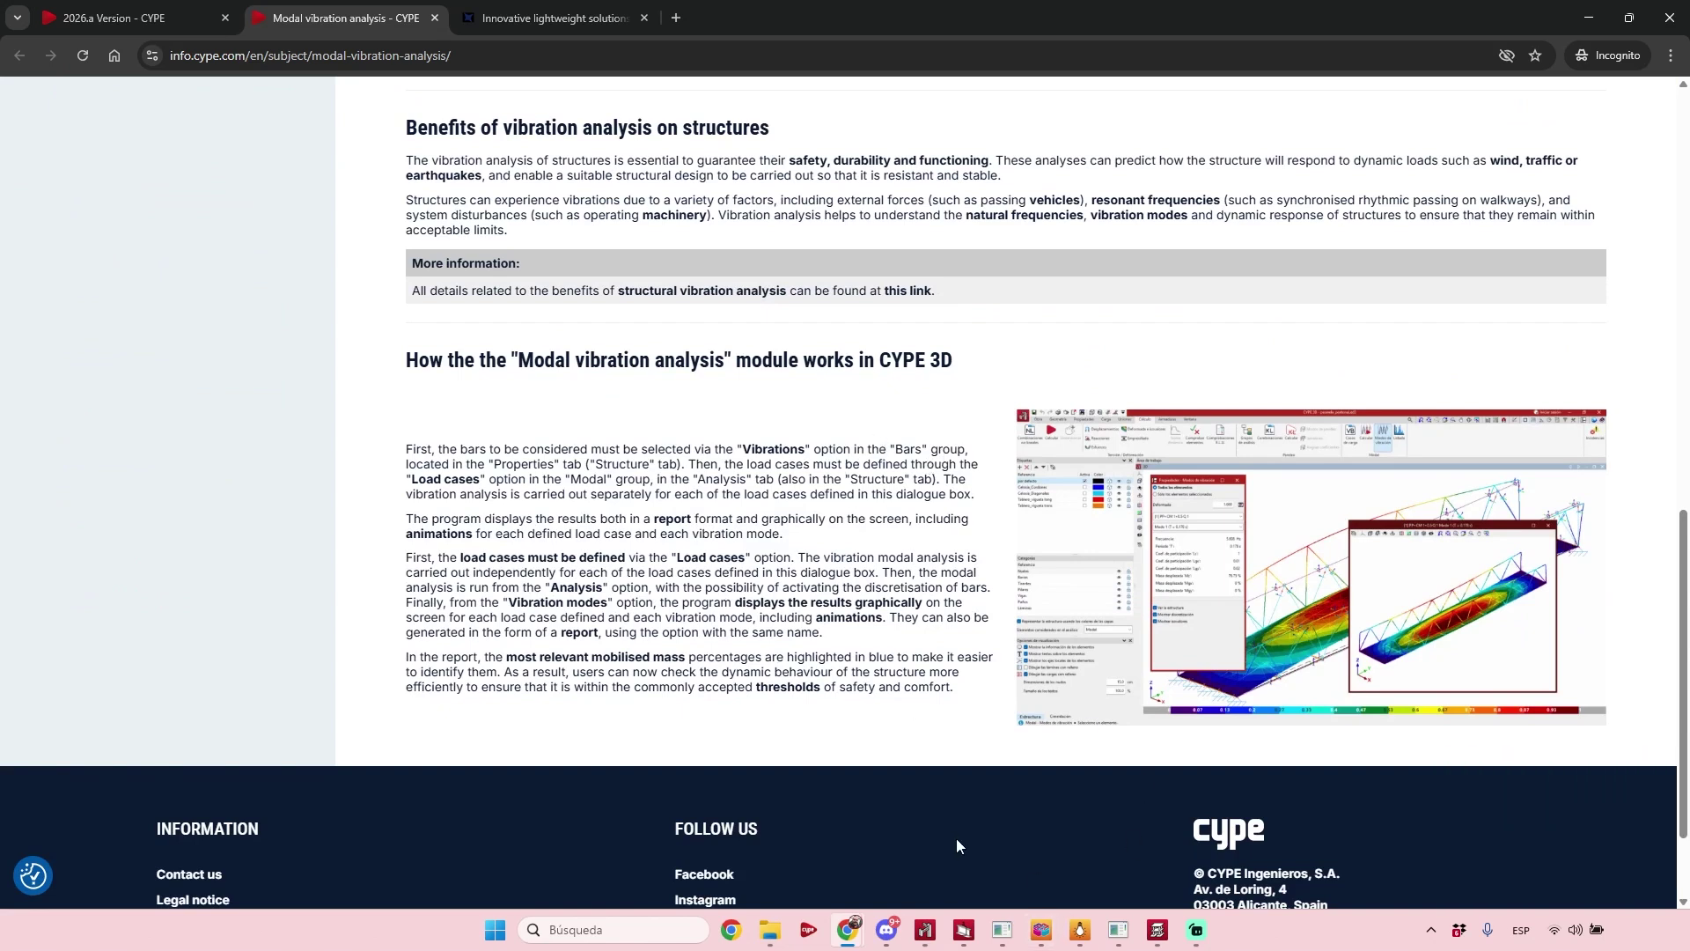
Switch to CYPE 3D and show every tag of the footbridge model in solid 3D representation to inspect the structure.
left_click(933, 930)
mouse_move(1190, 650)
middle_mouse_down()
mouse_move(1268, 615)
mouse_move(1215, 671)
mouse_move(1111, 640)
mouse_move(1127, 660)
mouse_move(1089, 667)
middle_mouse_up()
scroll(1128, 658, "down", 2)
scroll(1053, 663, "up", 1)
scroll(1089, 667, "up", 1)
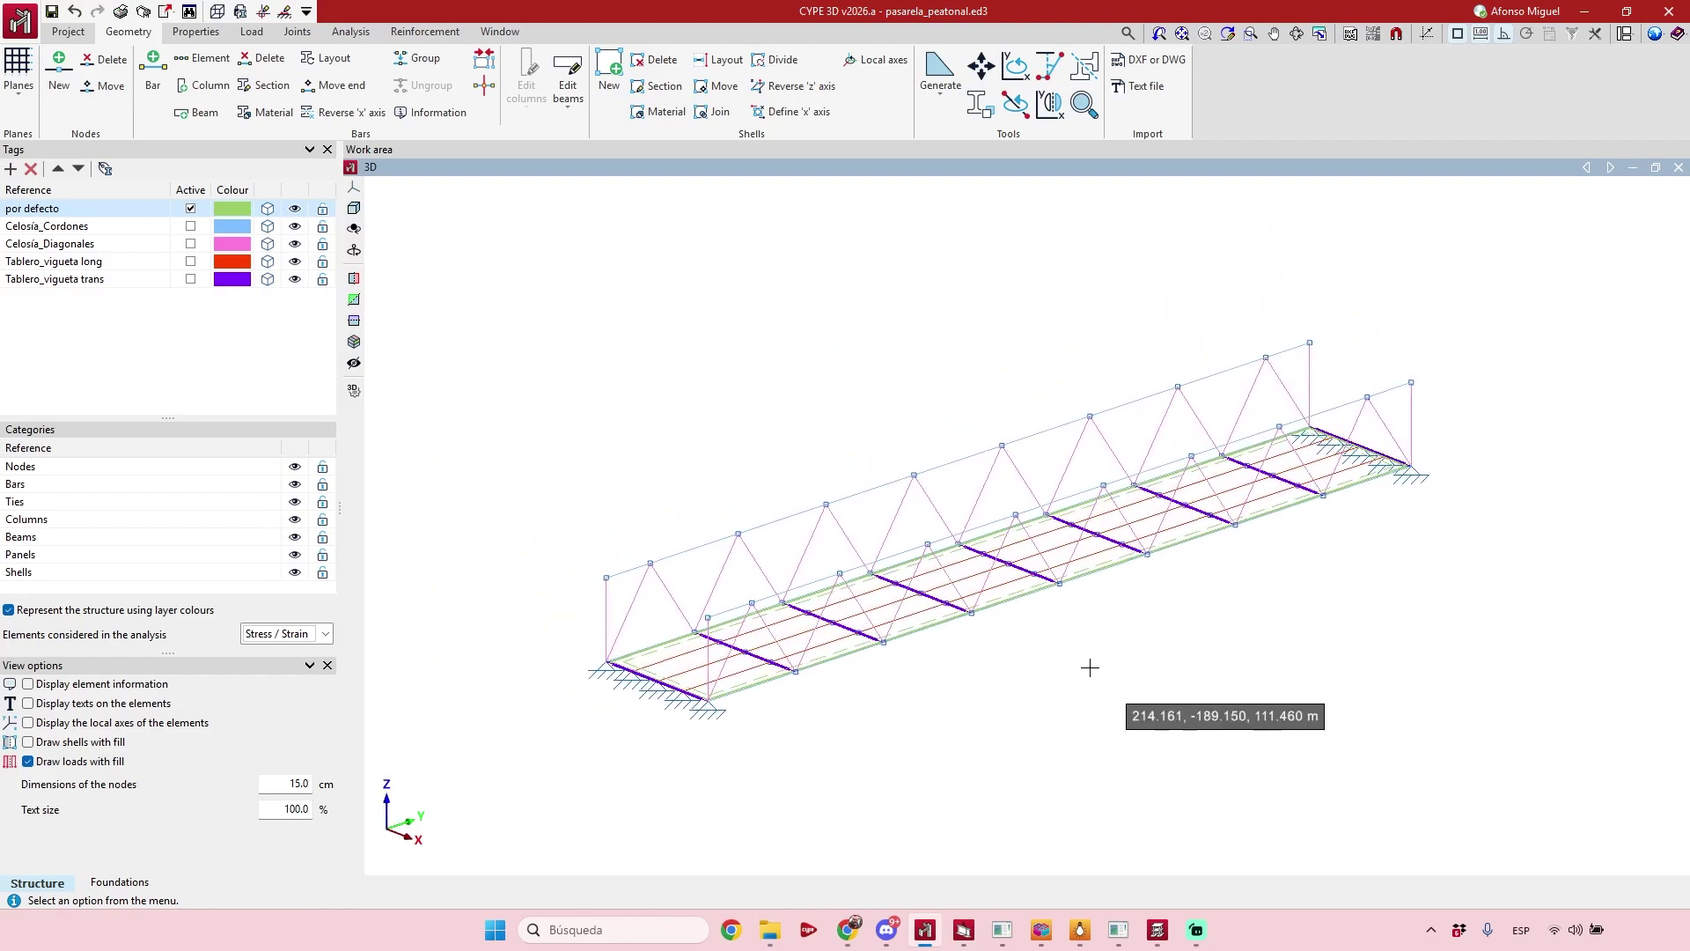
right_click(273, 217)
left_click(286, 218)
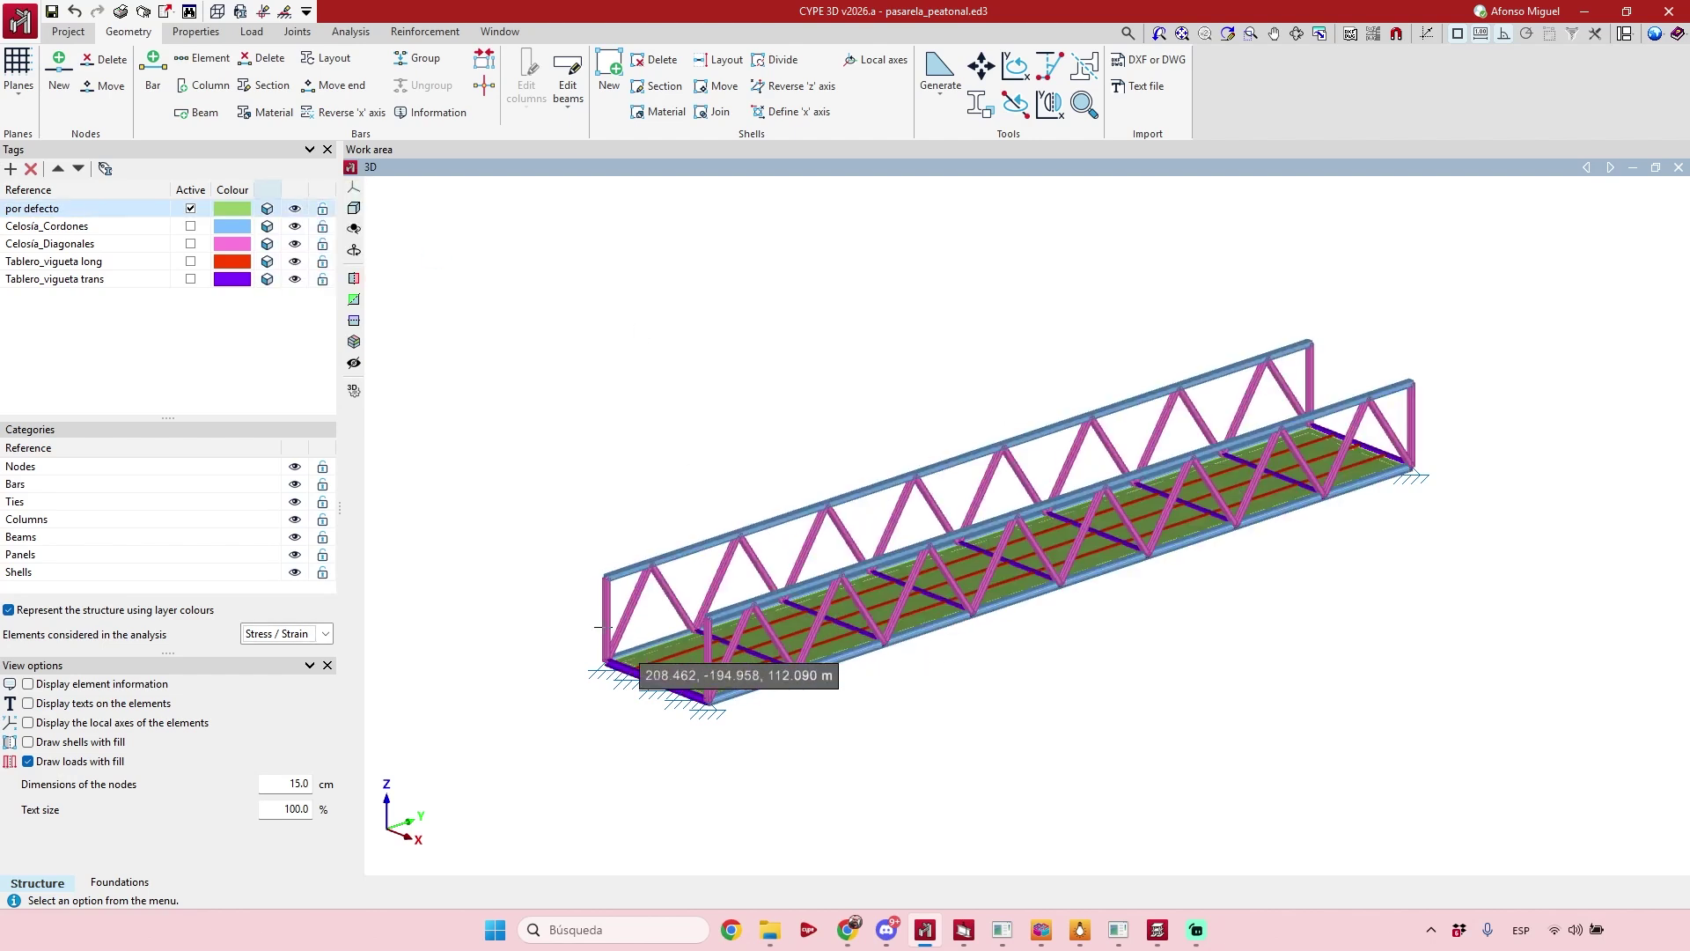
scroll(596, 611, "up", 6)
scroll(648, 533, "down", 4)
middle_click_drag(996, 600, 976, 633)
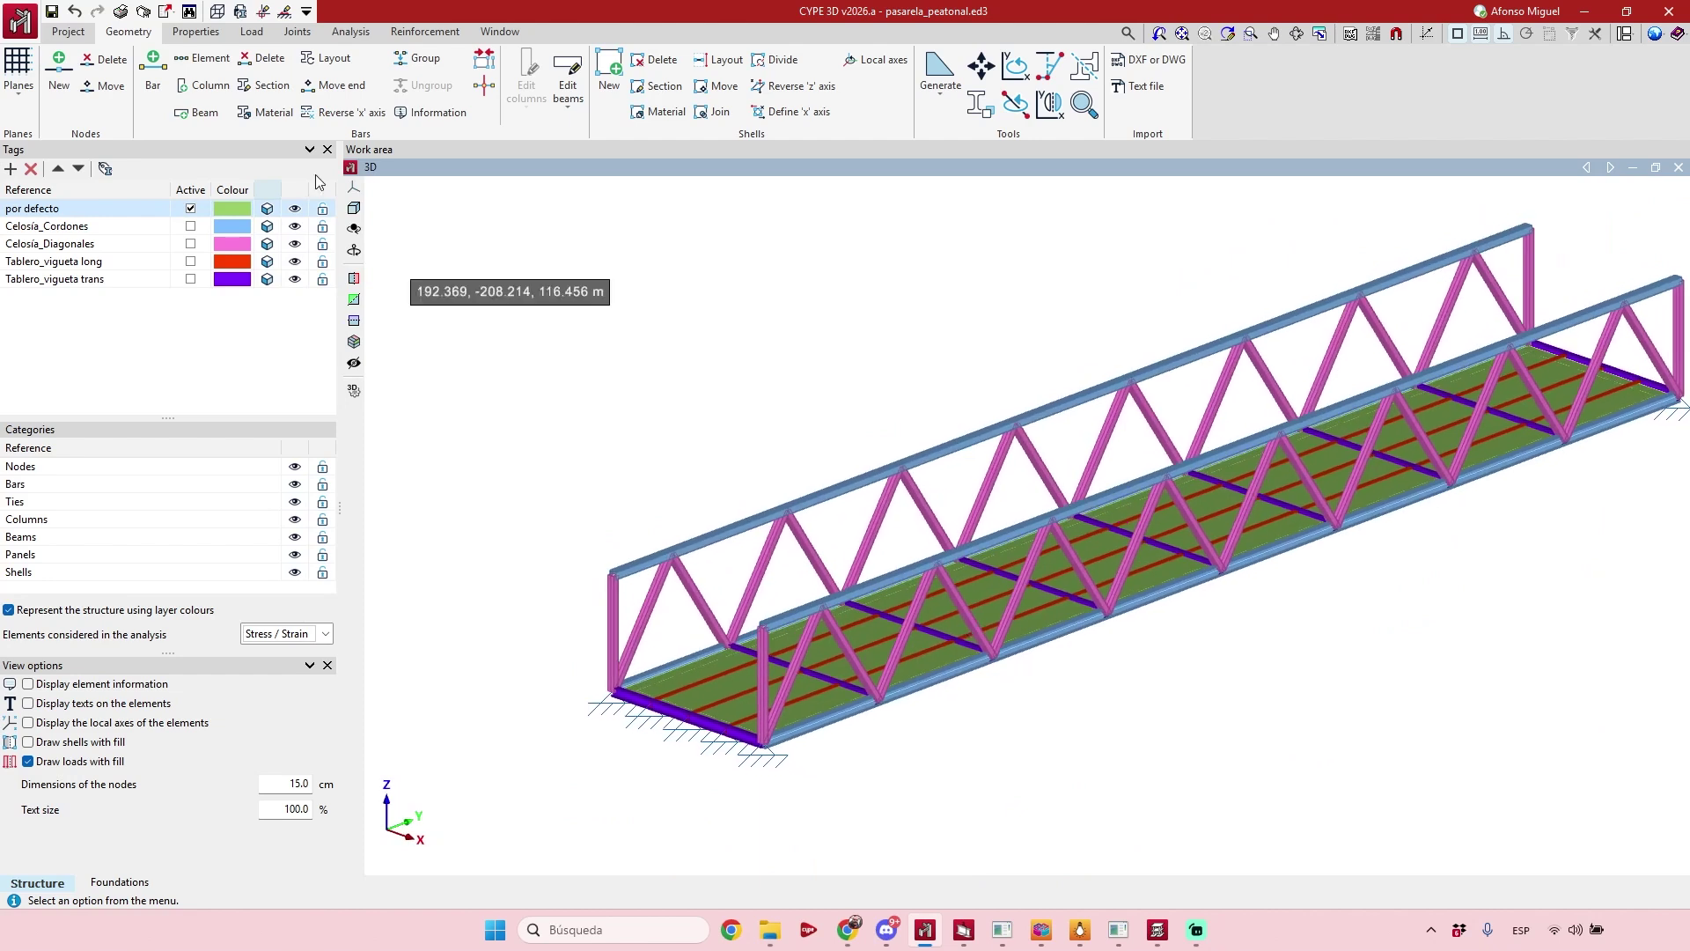
Turn off the solid 3D representation for all tags so the footbridge is drawn as lines.
left_click(270, 190)
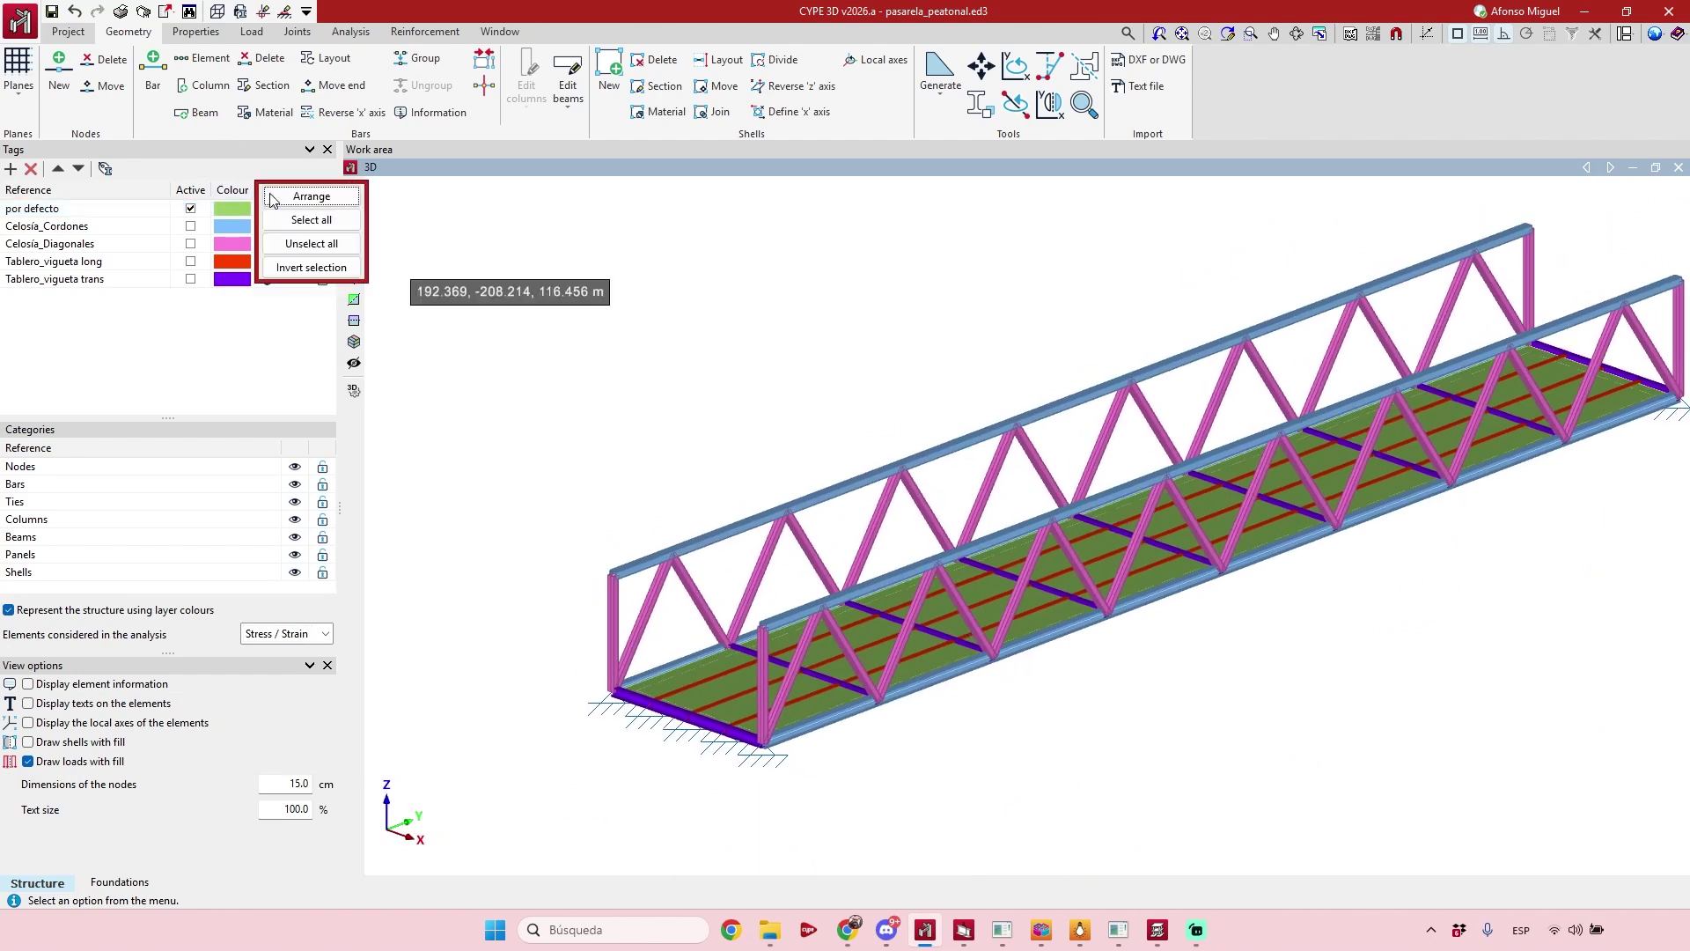
left_click(299, 248)
mouse_move(1039, 528)
middle_mouse_down("shift")
mouse_move(1124, 513)
mouse_move(1015, 510)
mouse_move(1030, 647)
middle_mouse_up("shift")
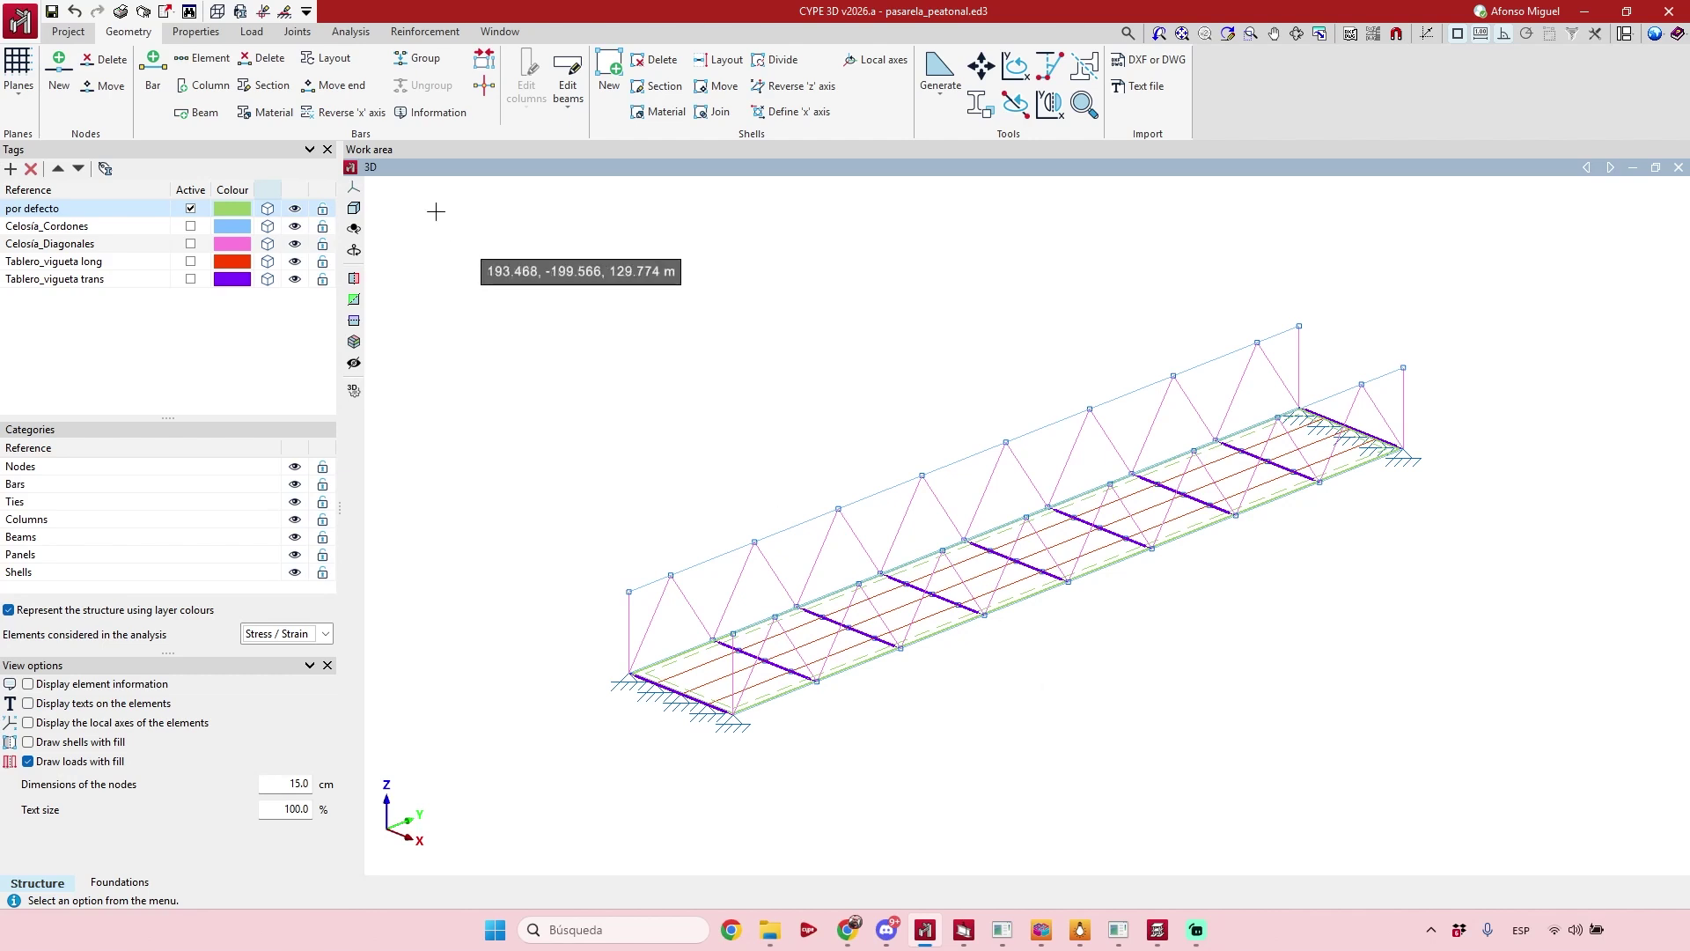
Check the vibration analysis option of a group of bars midway along the far truss, and leave it unchanged.
left_click(195, 32)
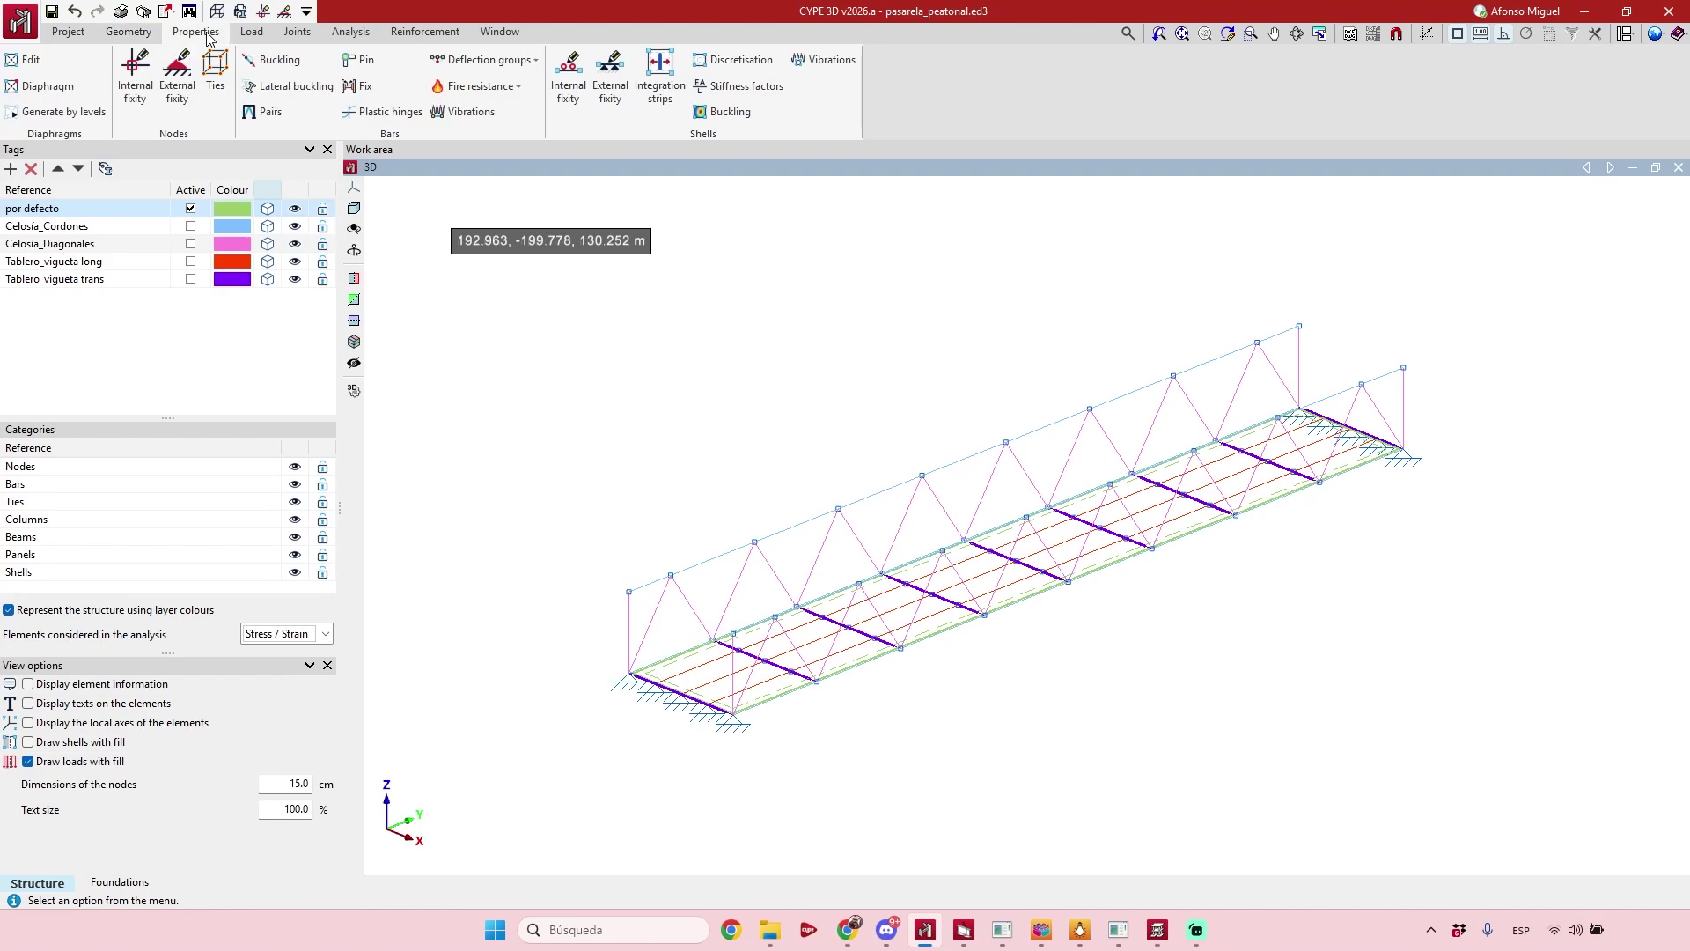
left_click(471, 117)
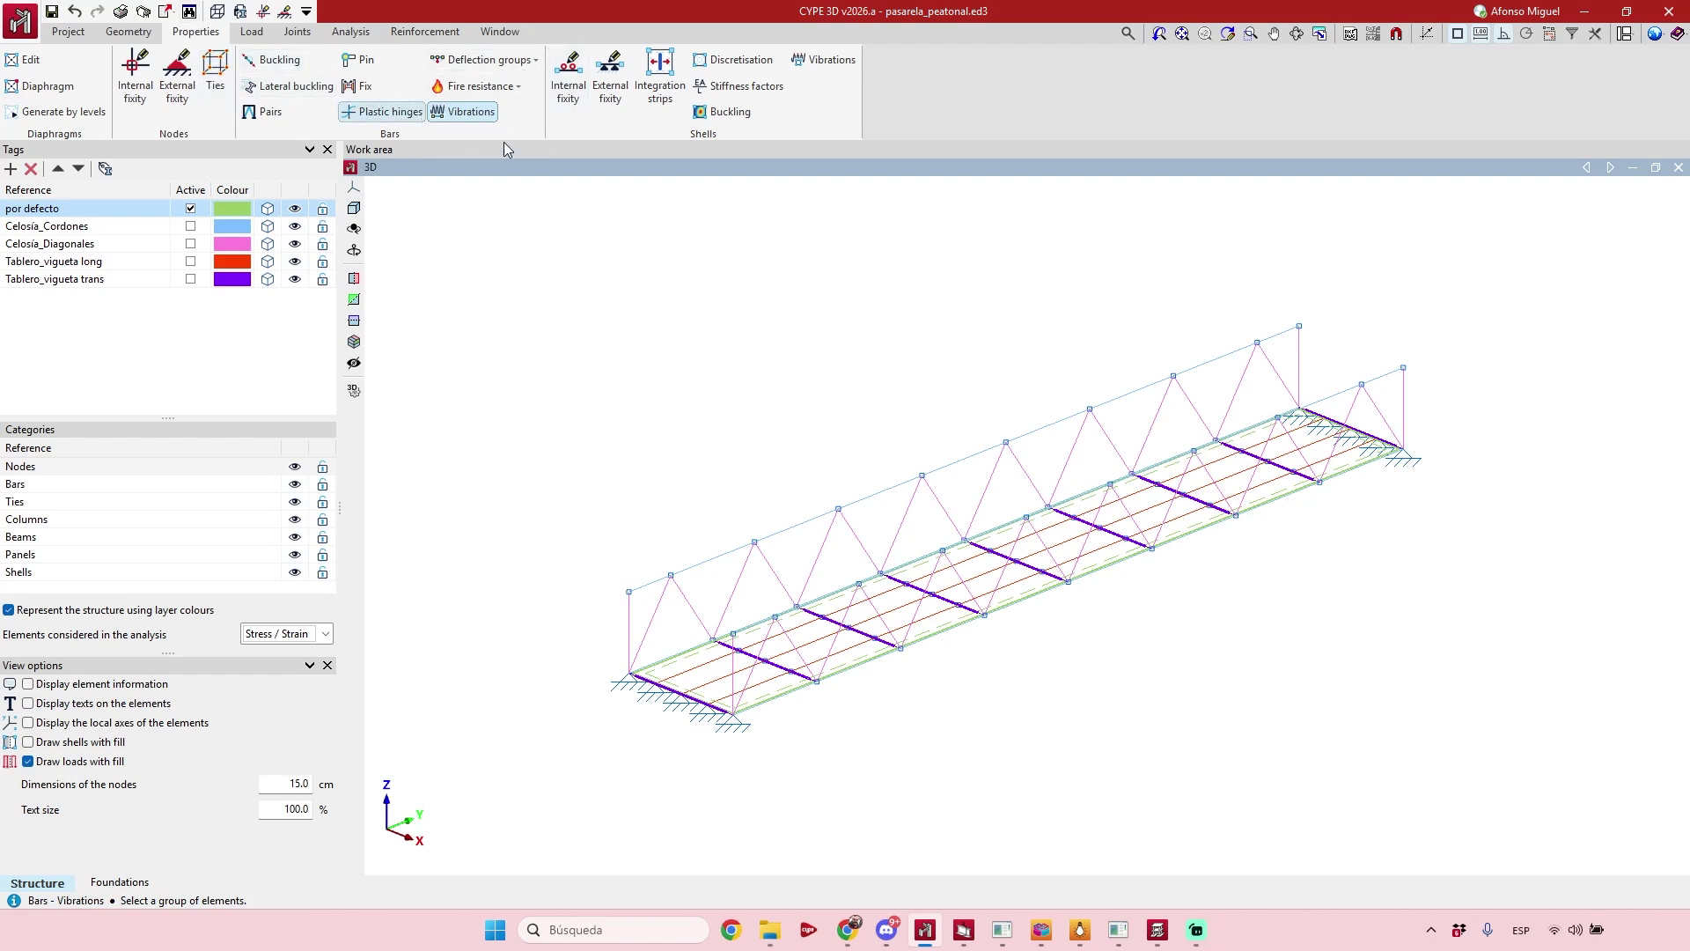
left_click_drag(922, 381, 736, 549)
right_click(883, 384)
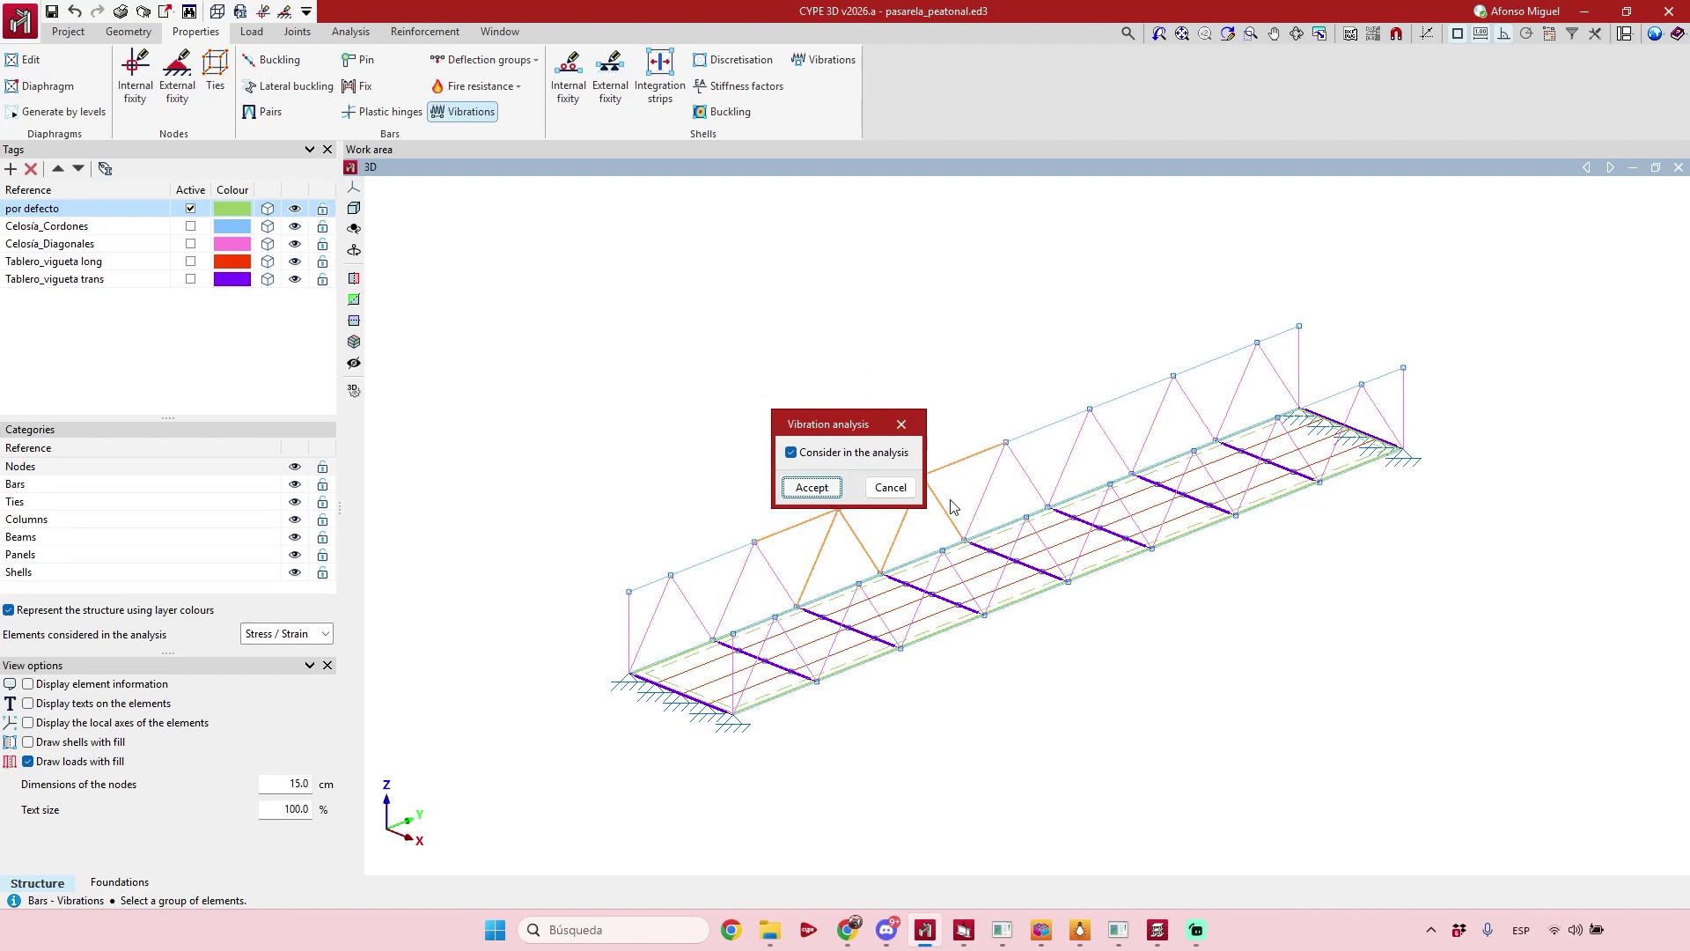
left_click(891, 489)
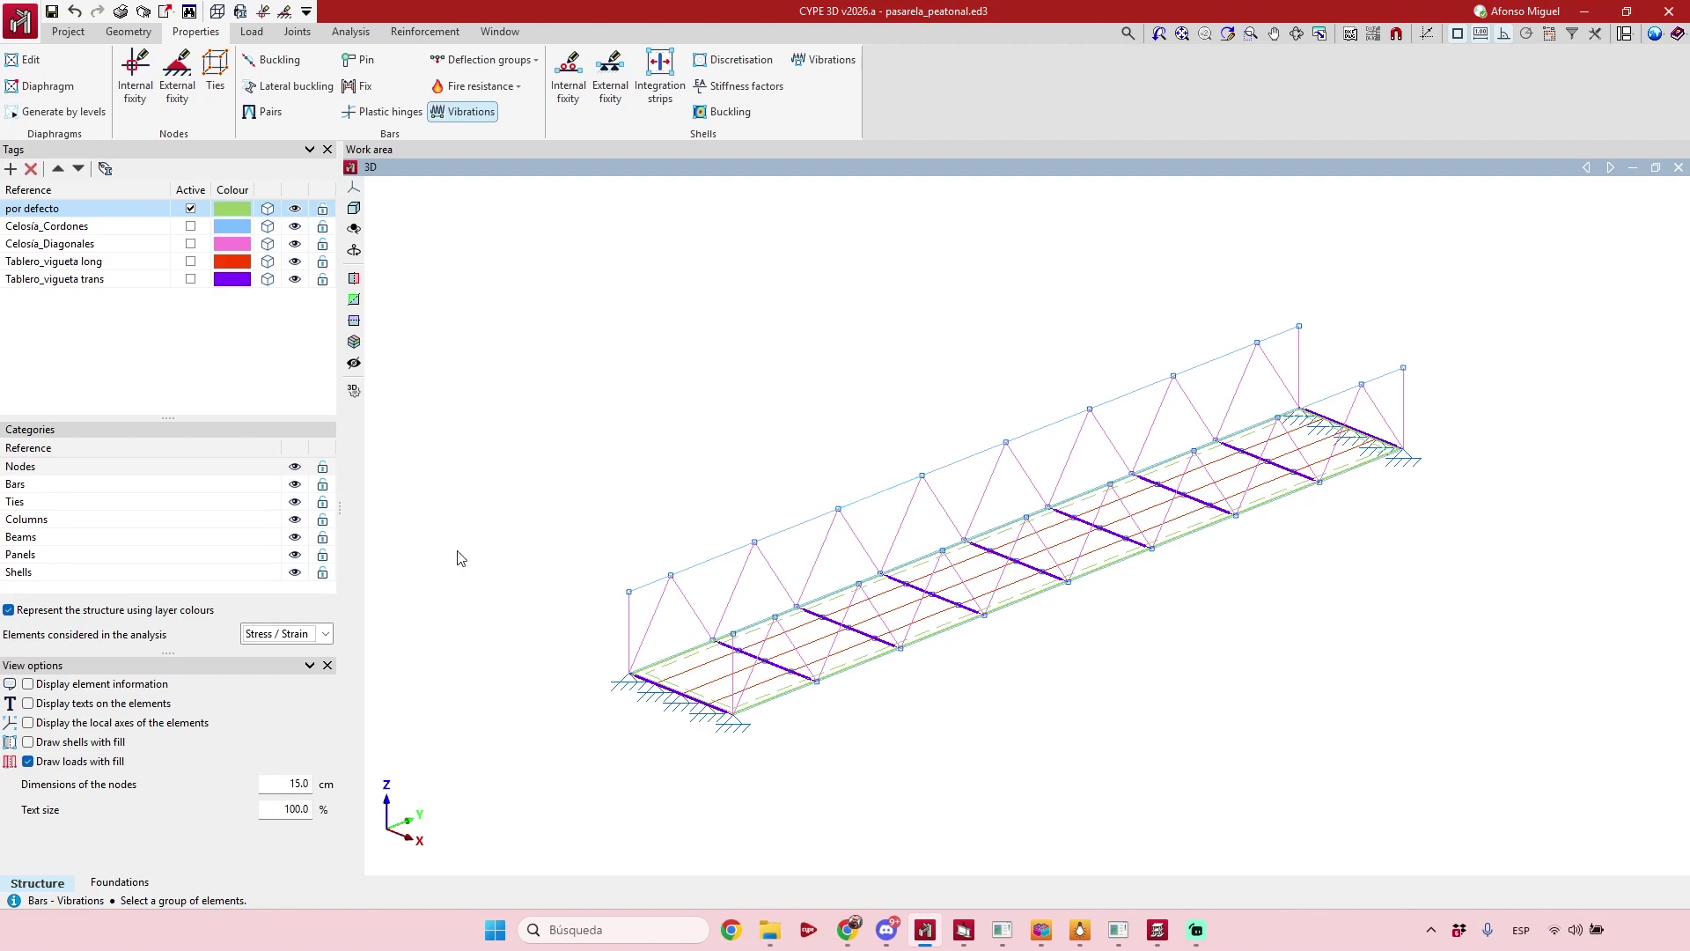
Compare the elements considered in the Stress / Strain and Buckling analyses, and set the display to the Vibrations analysis.
left_click(302, 634)
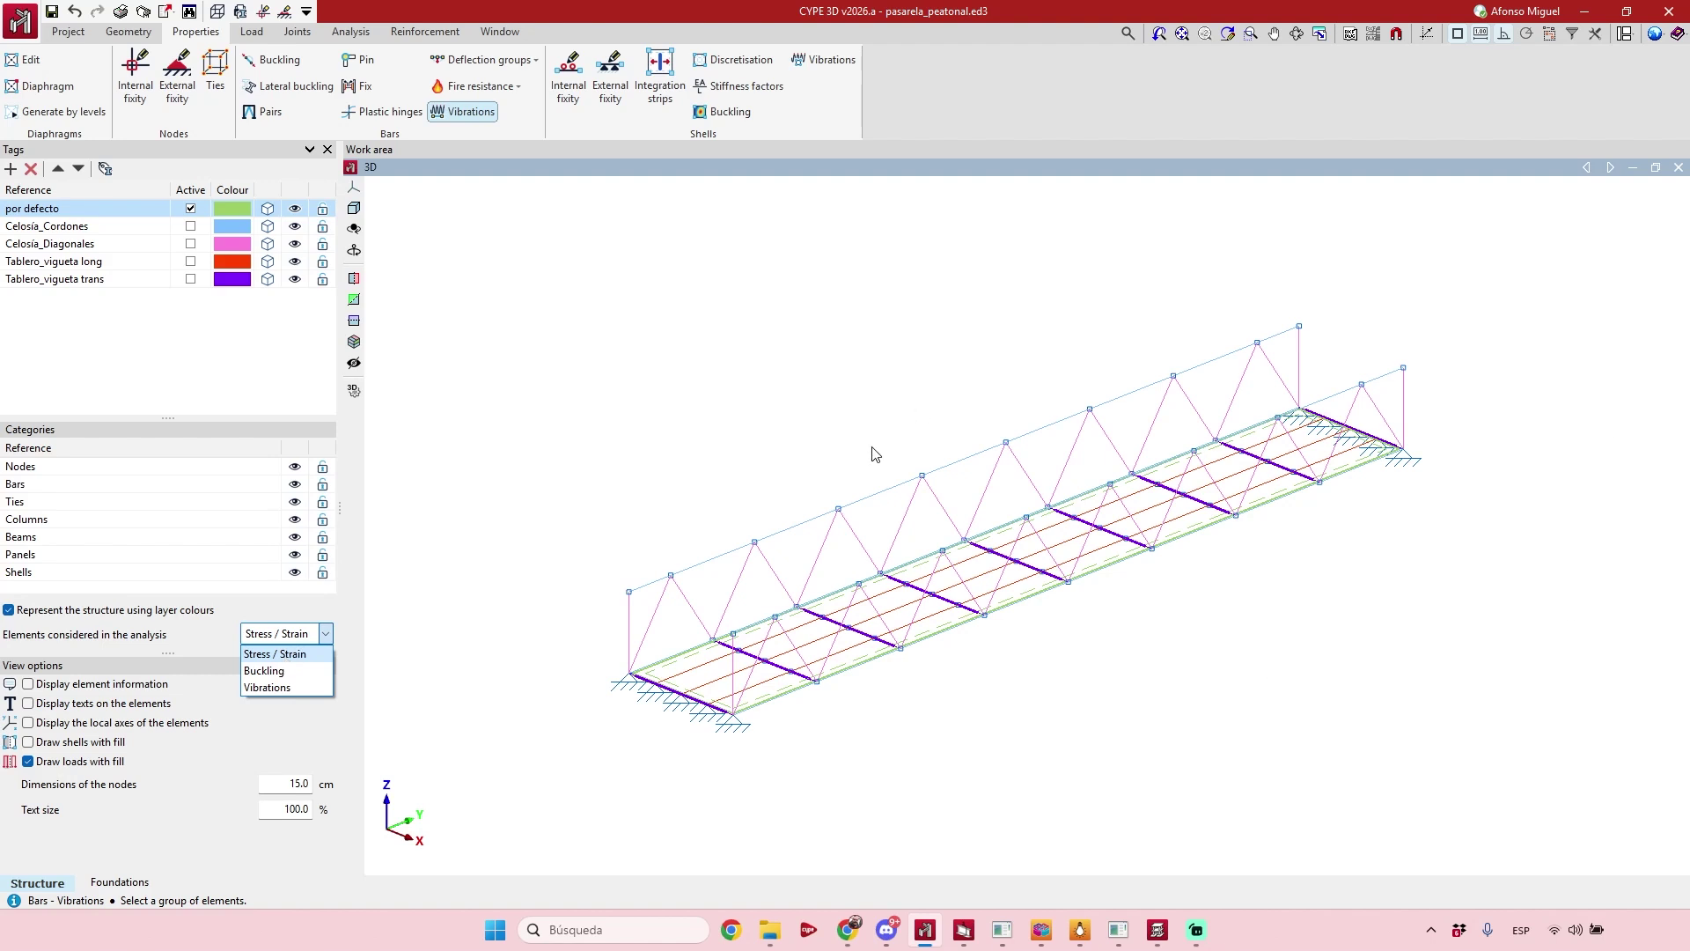
left_click(254, 671)
left_click(264, 640)
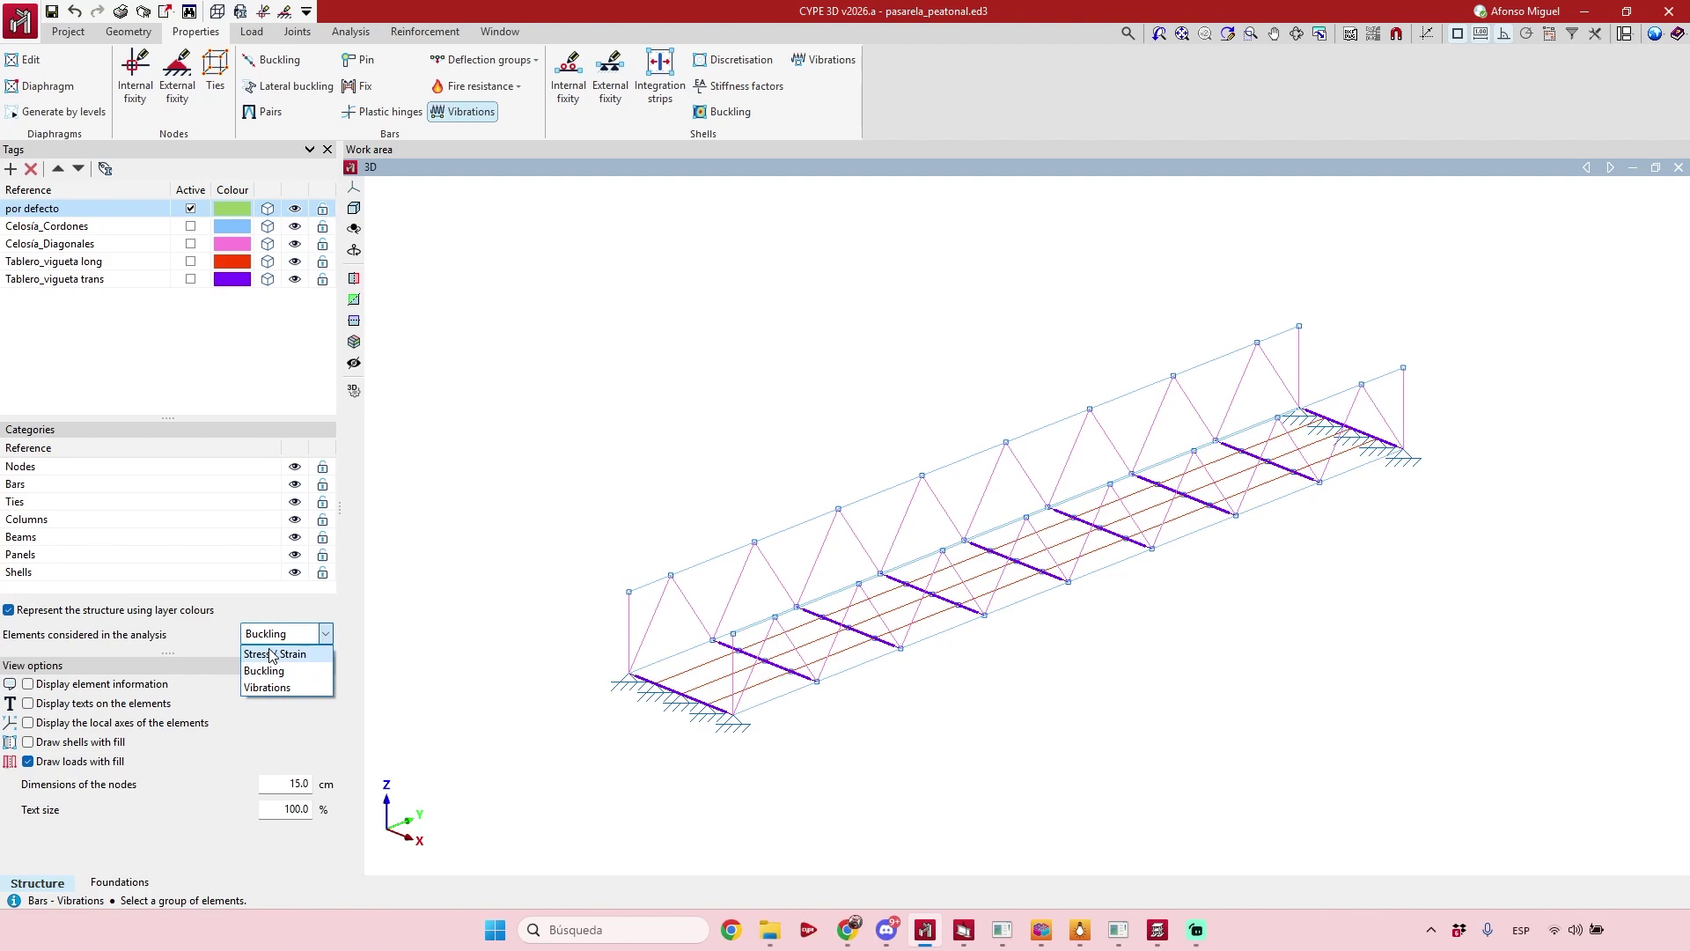
left_click(271, 654)
left_click(267, 641)
left_click(264, 670)
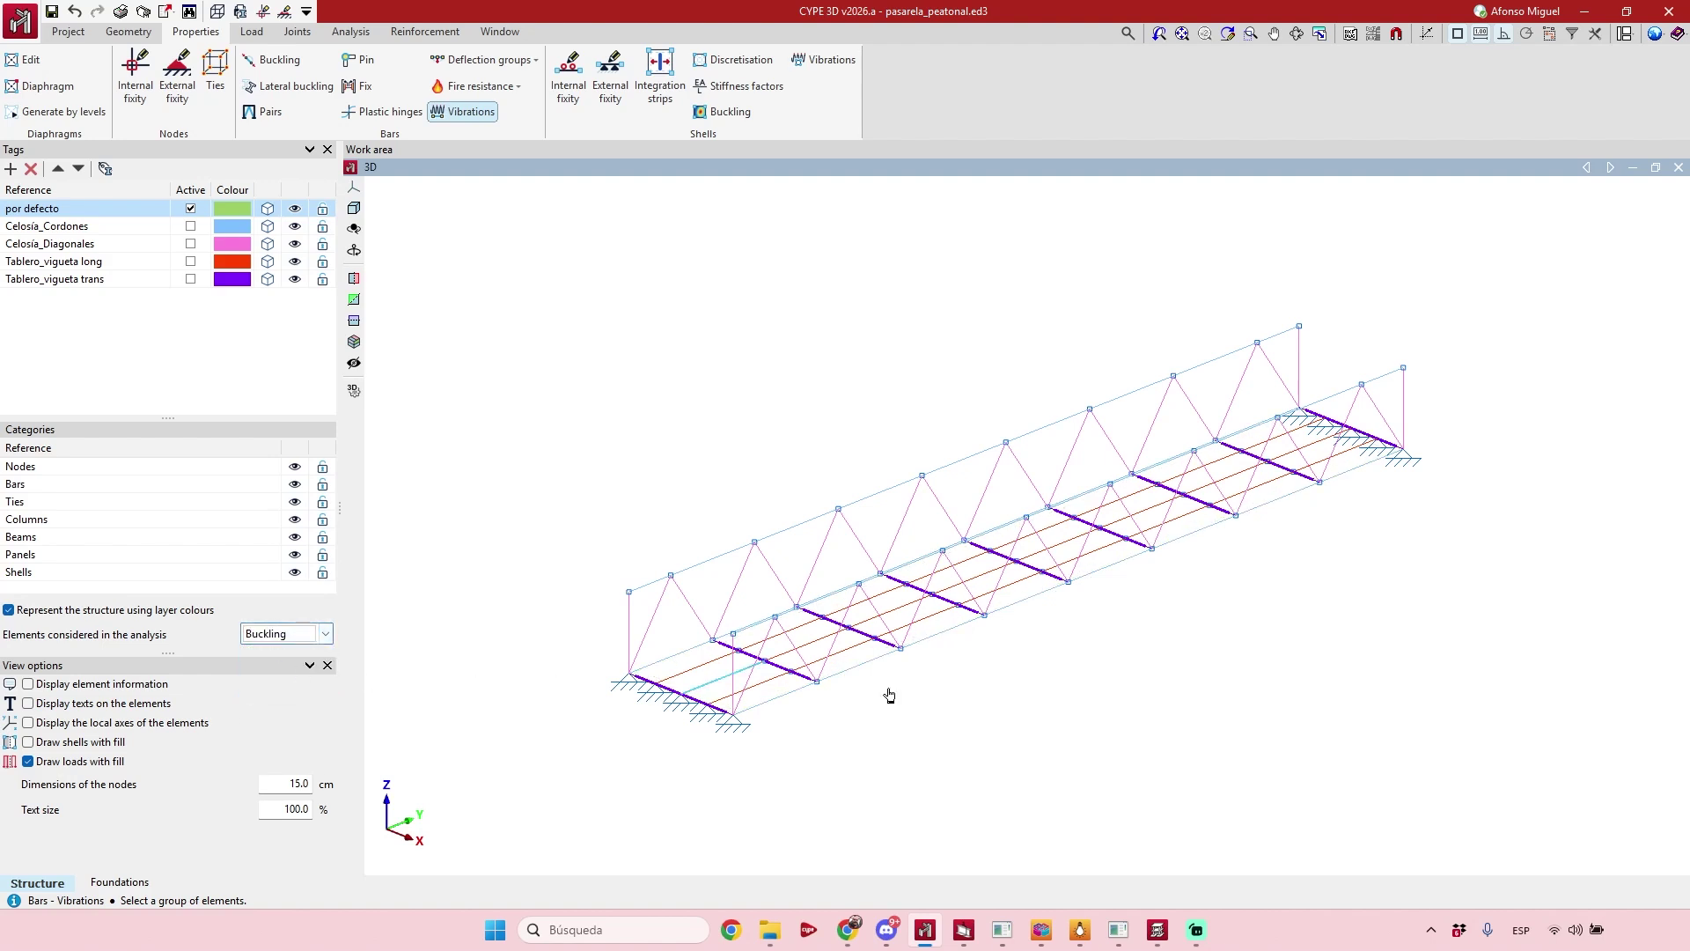
left_click(304, 634)
left_click(297, 654)
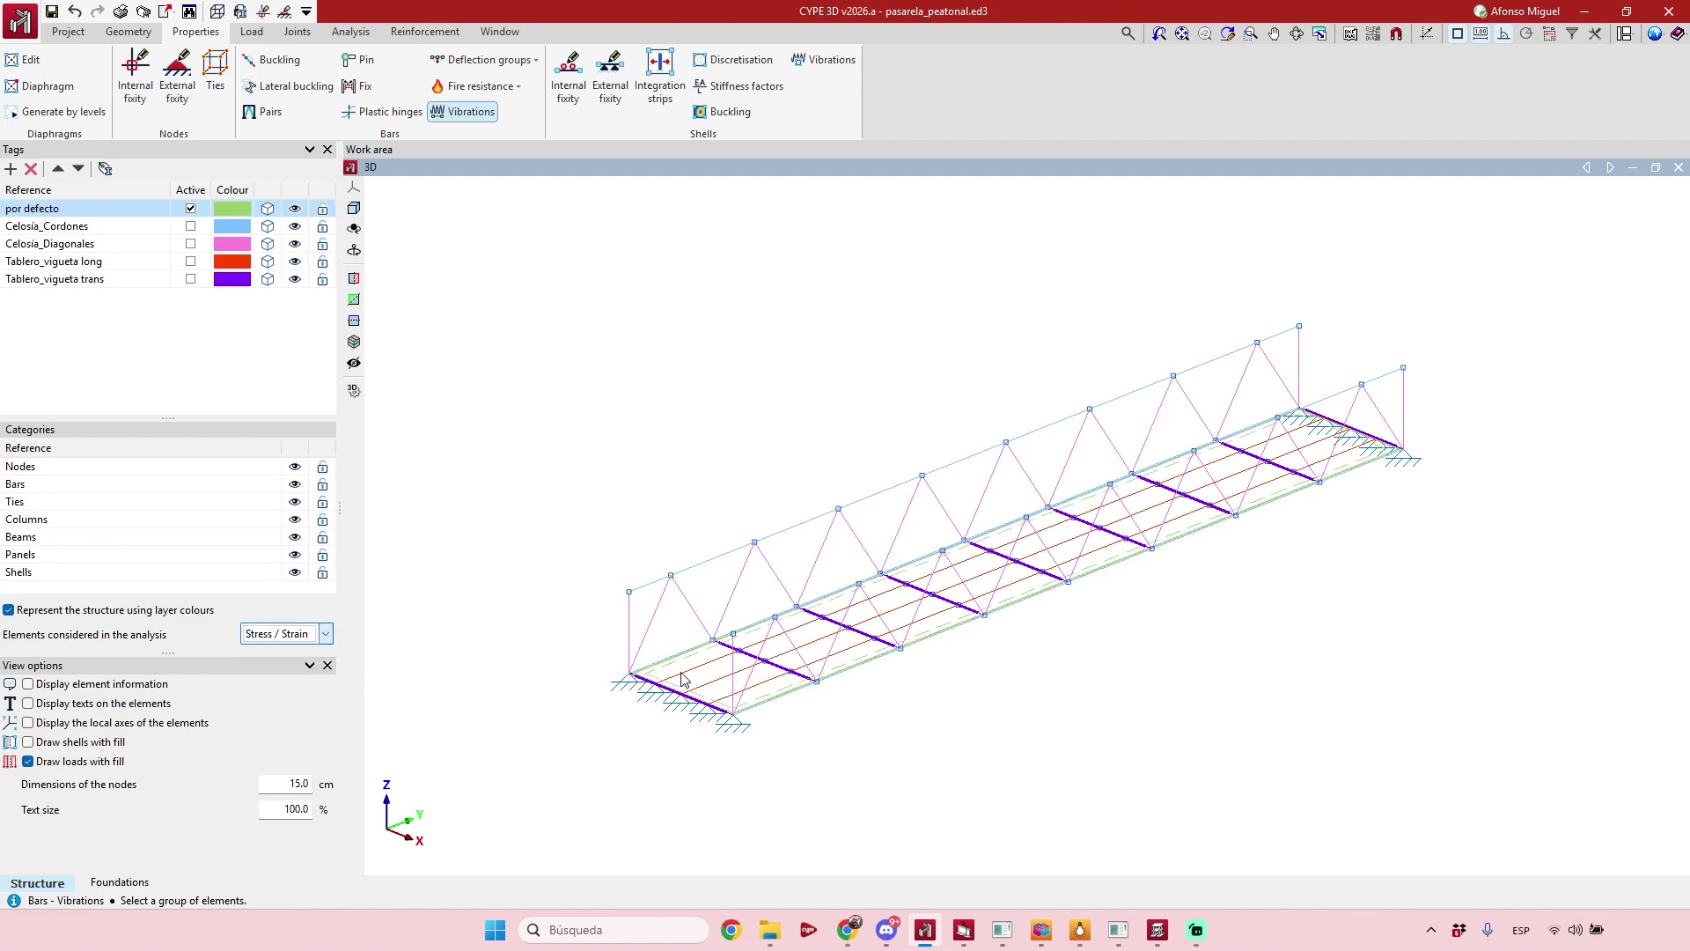
left_click(303, 634)
left_click(287, 671)
left_click(290, 634)
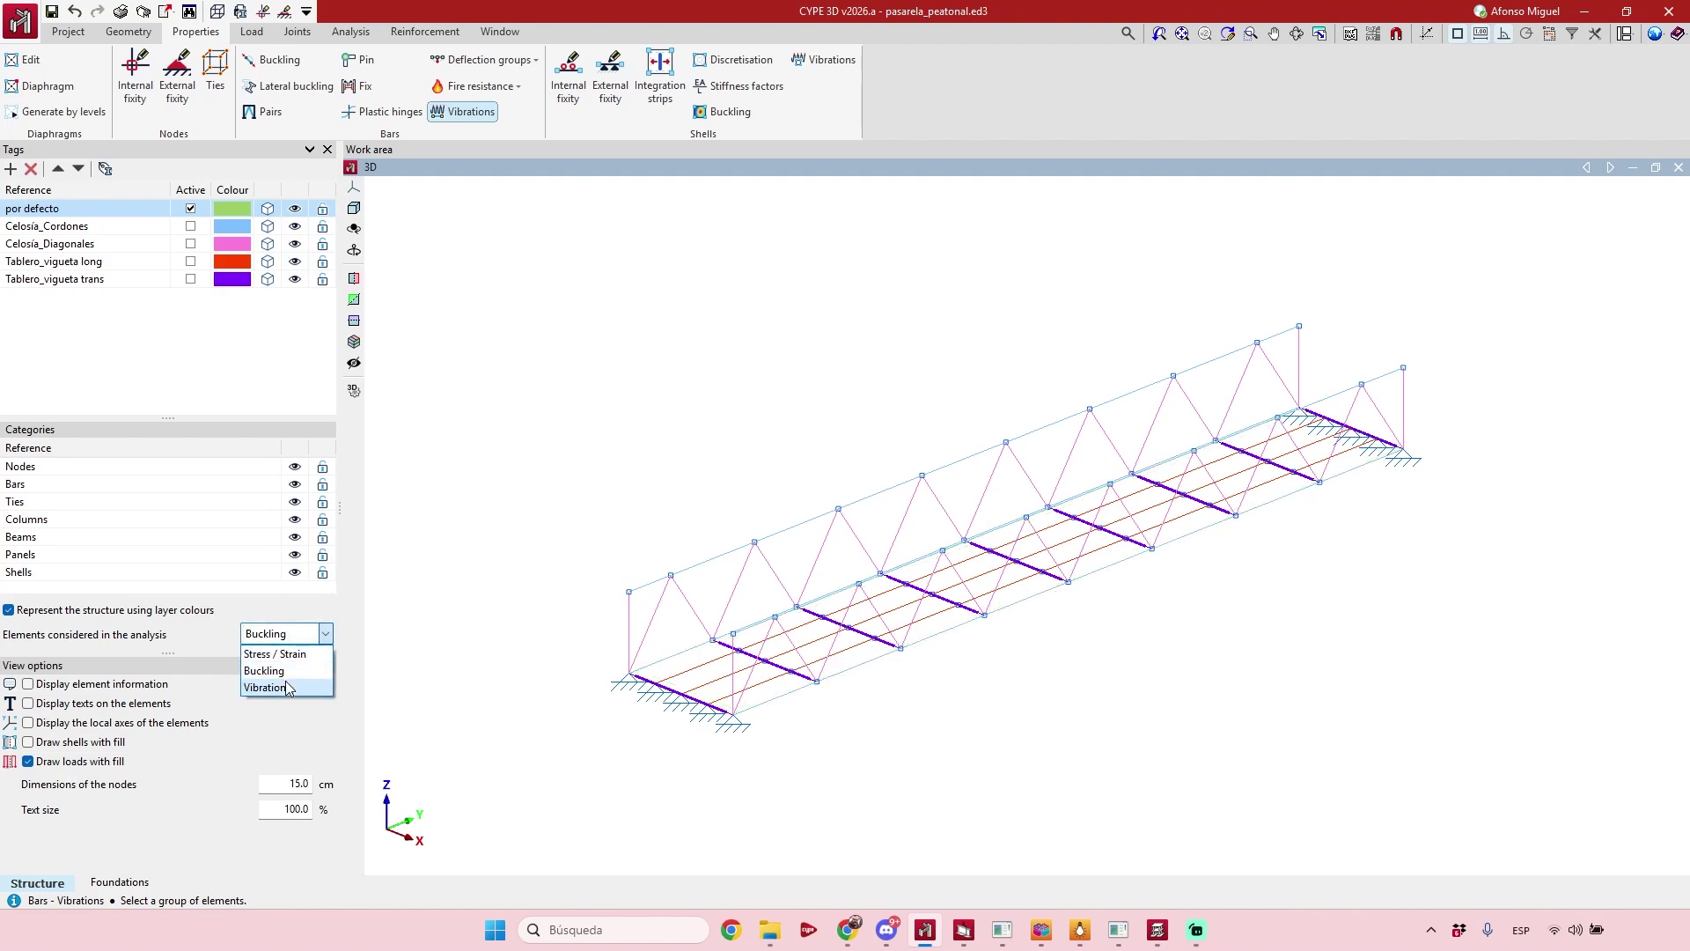
left_click(286, 683)
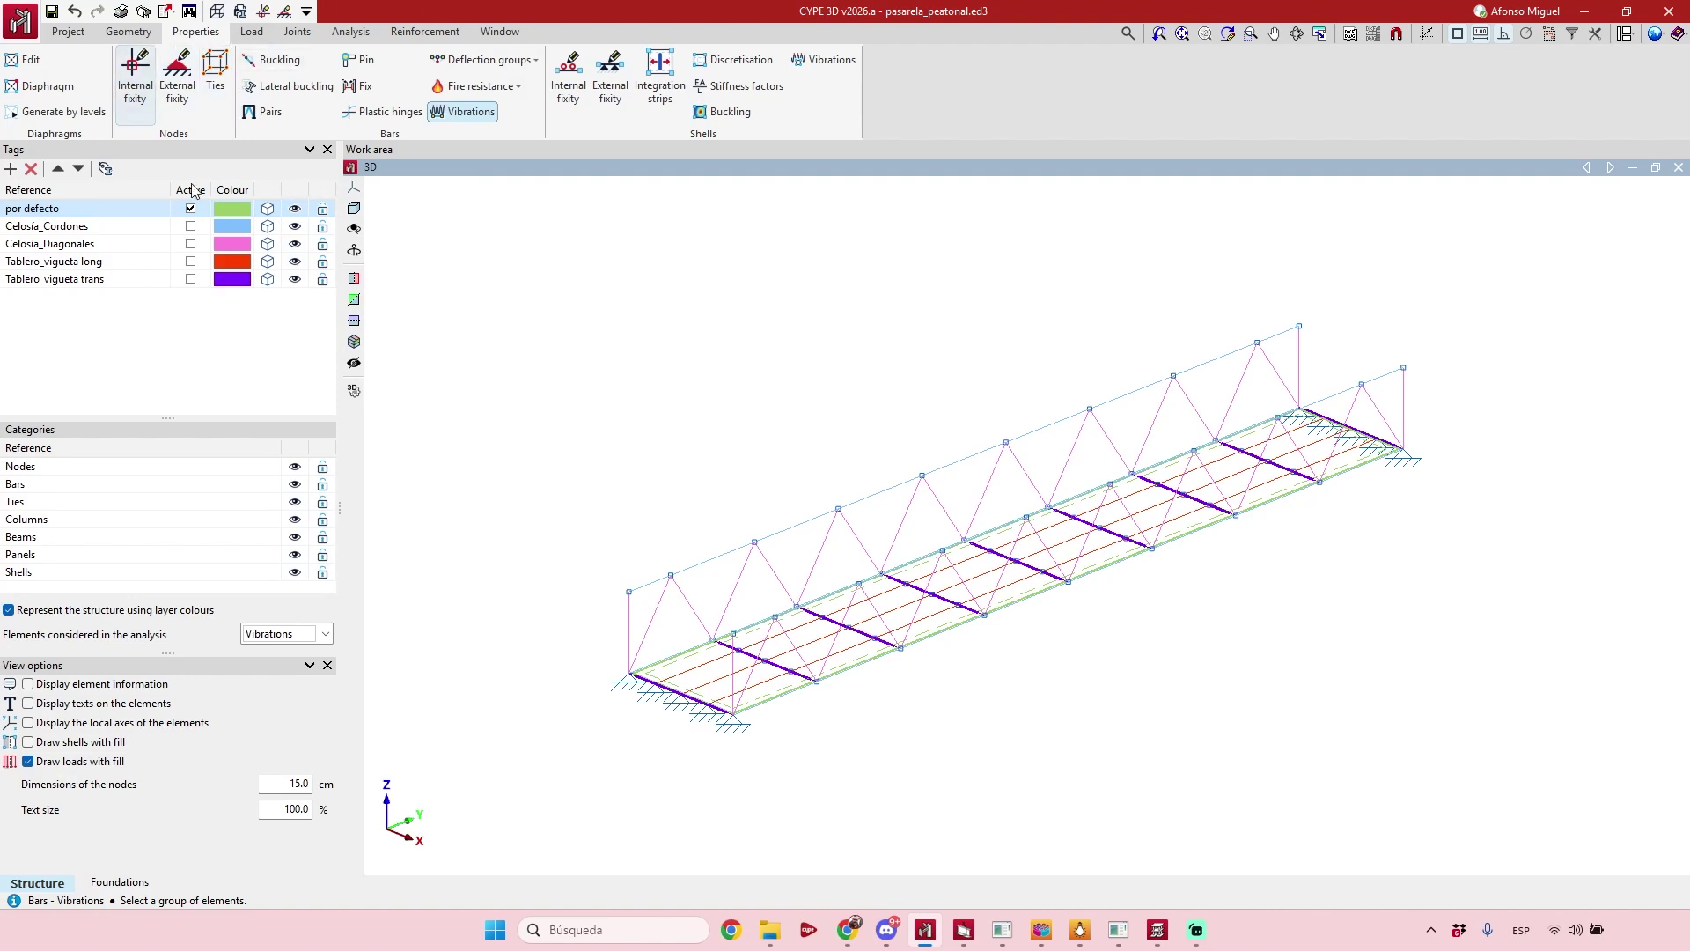
Open the load cases for the vibration analysis, widen the dialog and review the second load case.
left_click(355, 33)
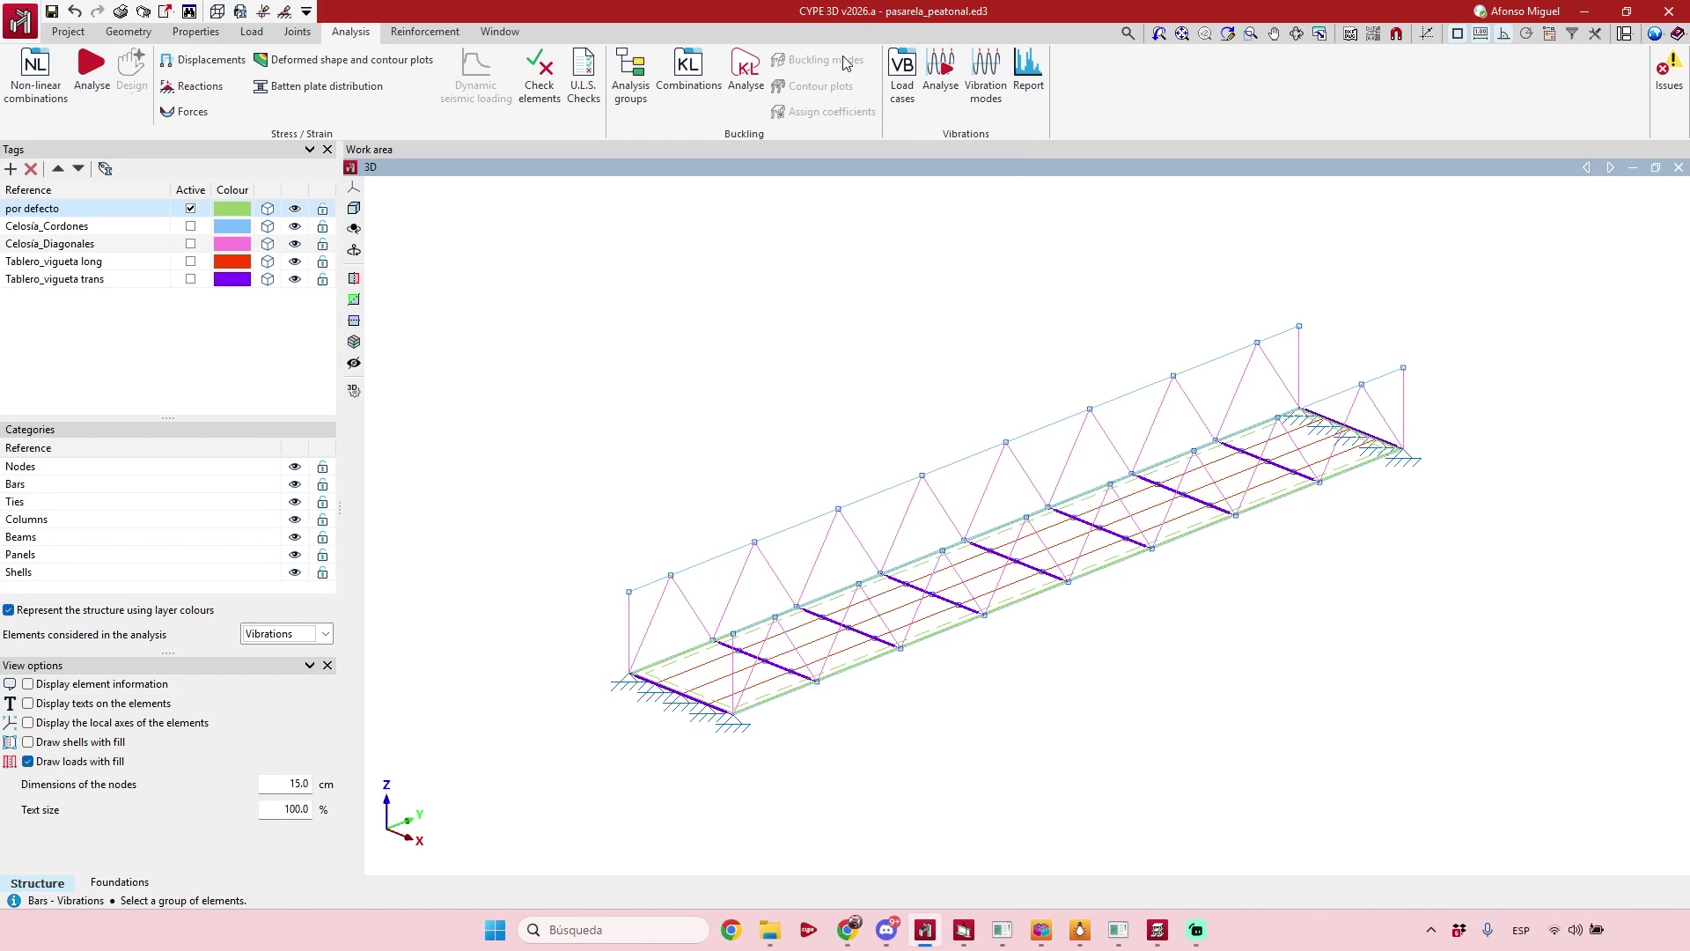
left_click(898, 116)
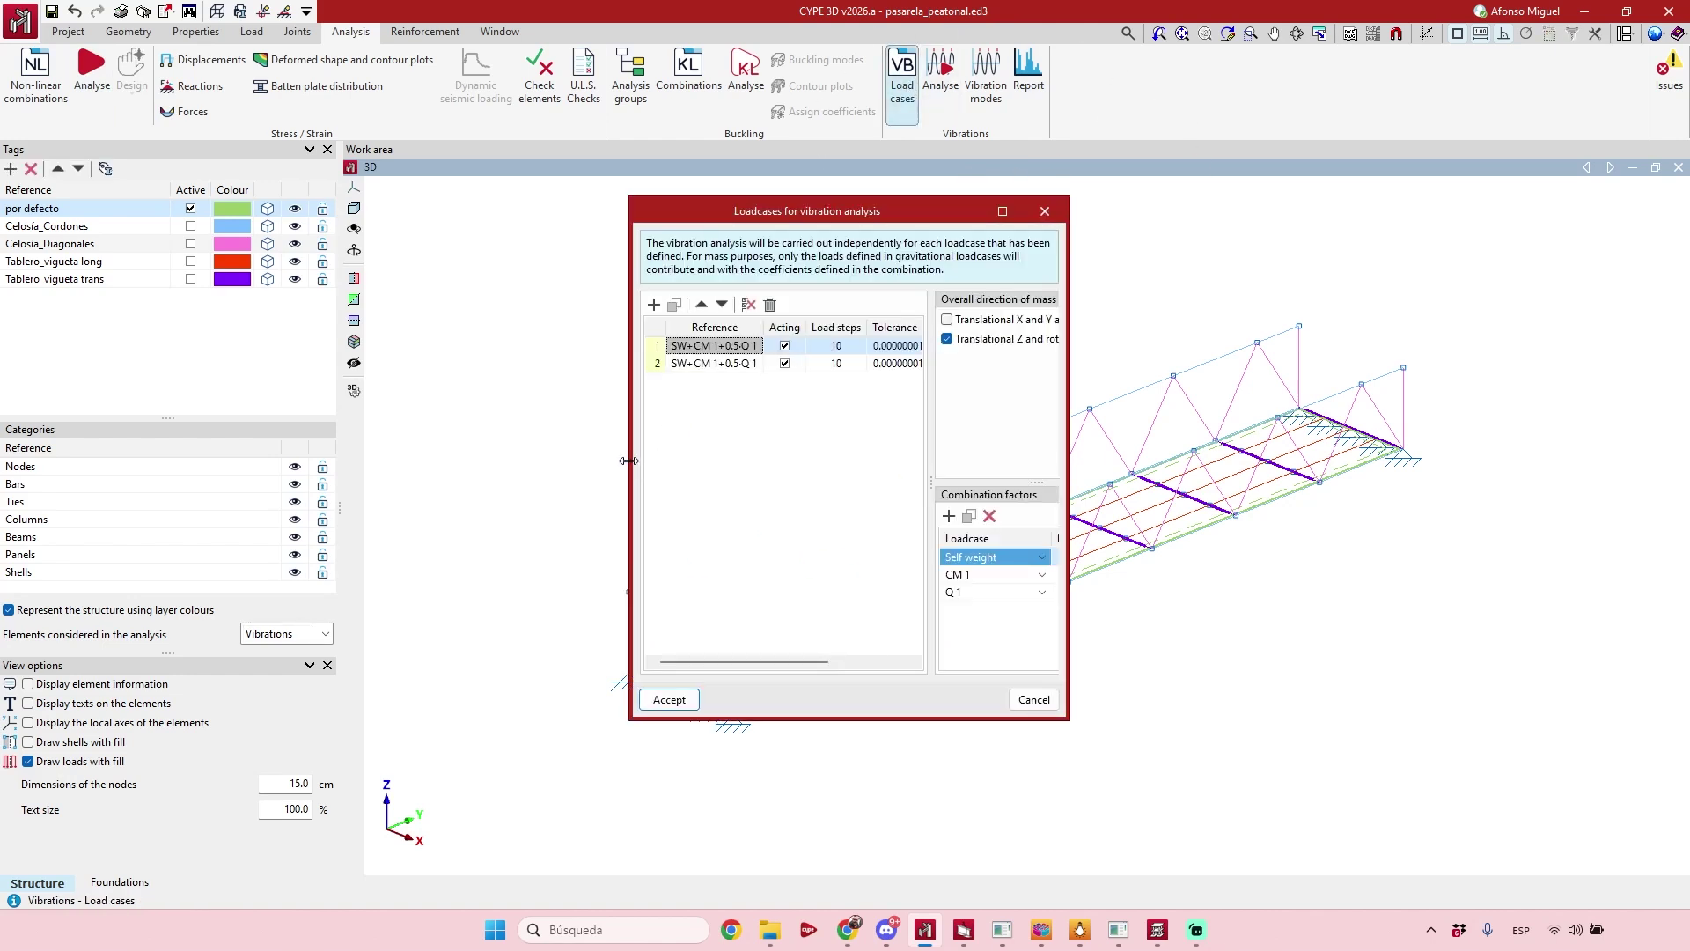
left_click_drag(619, 466, 296, 467)
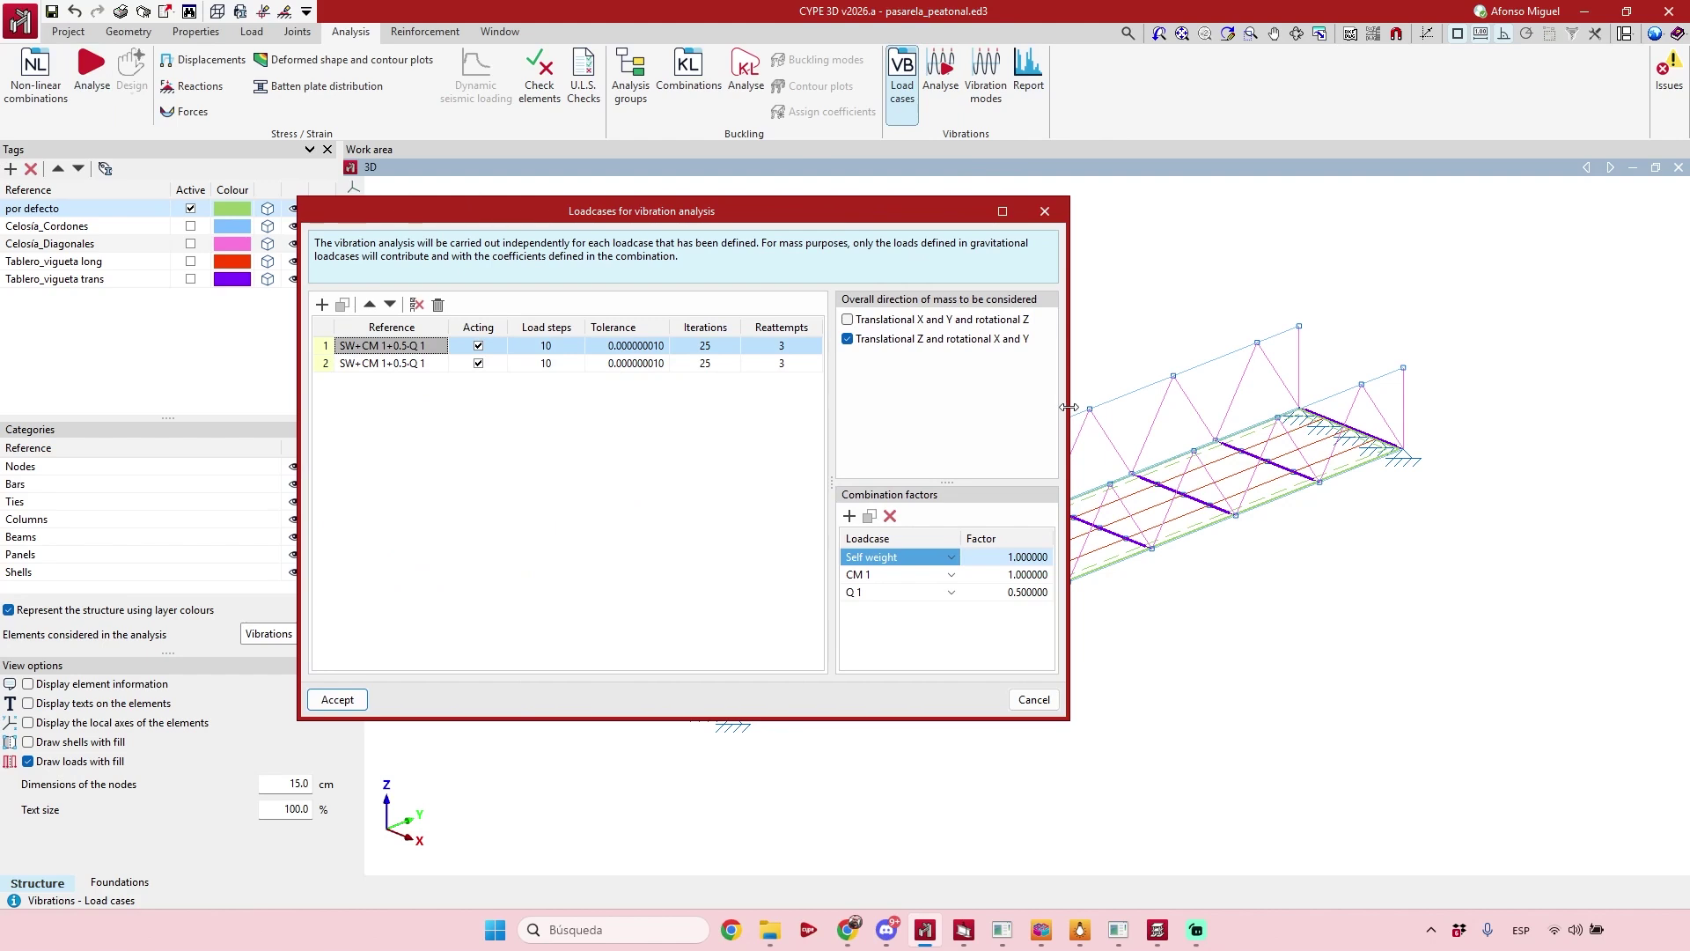
left_click_drag(1075, 416, 1198, 415)
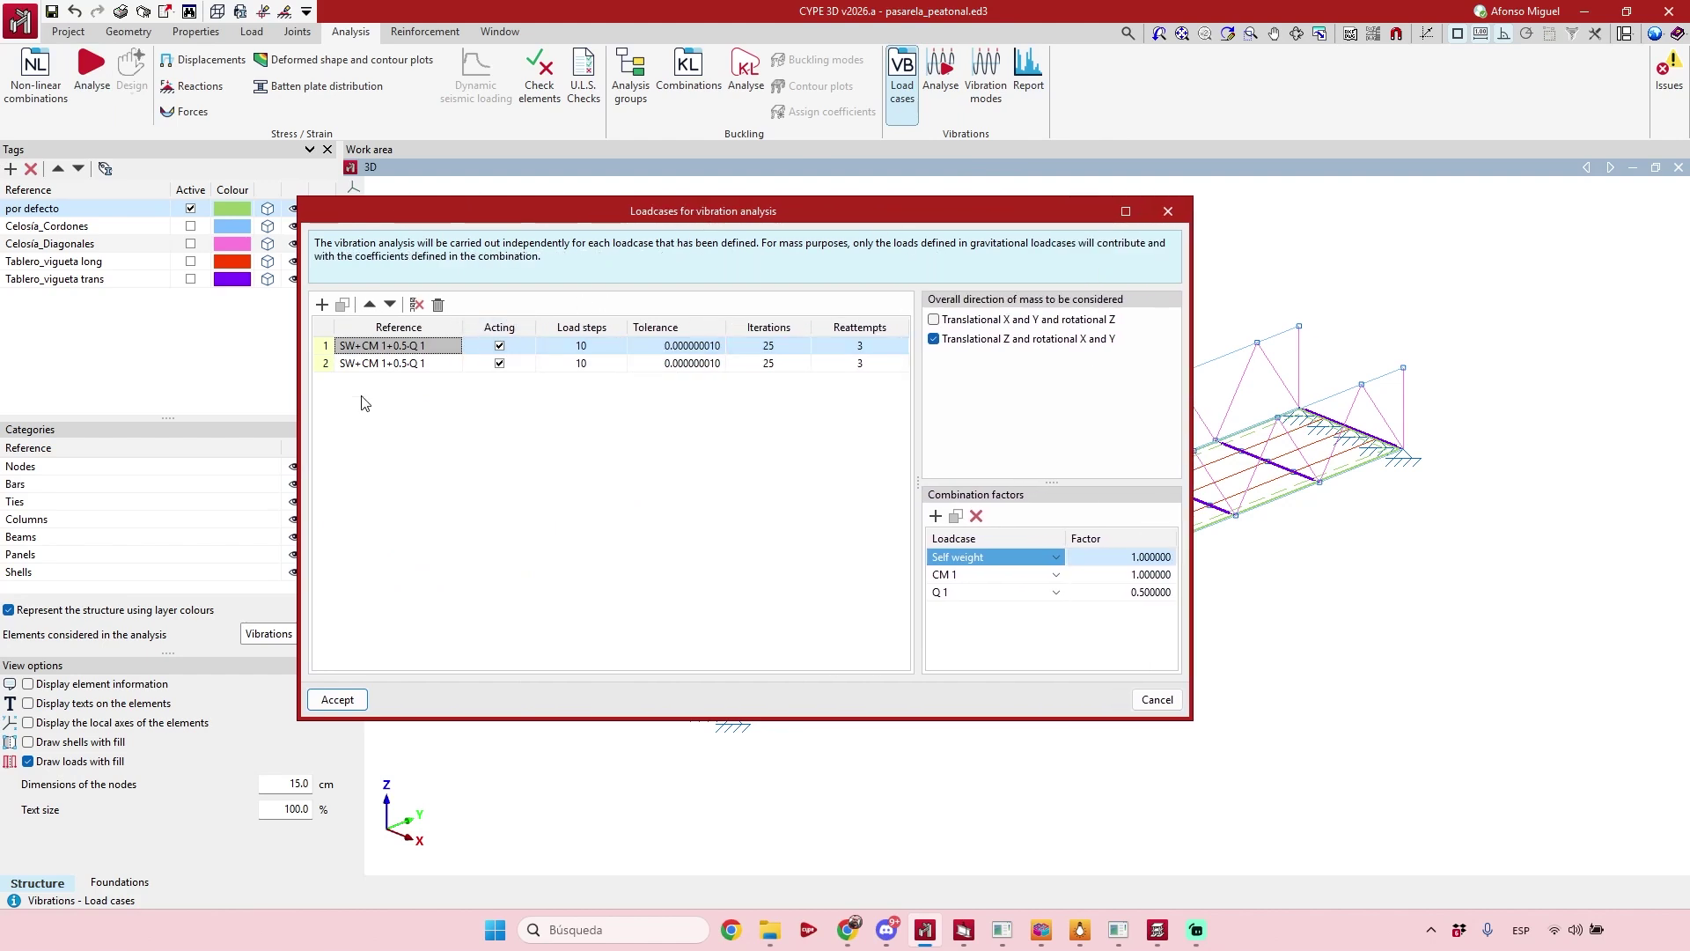
left_click(392, 364)
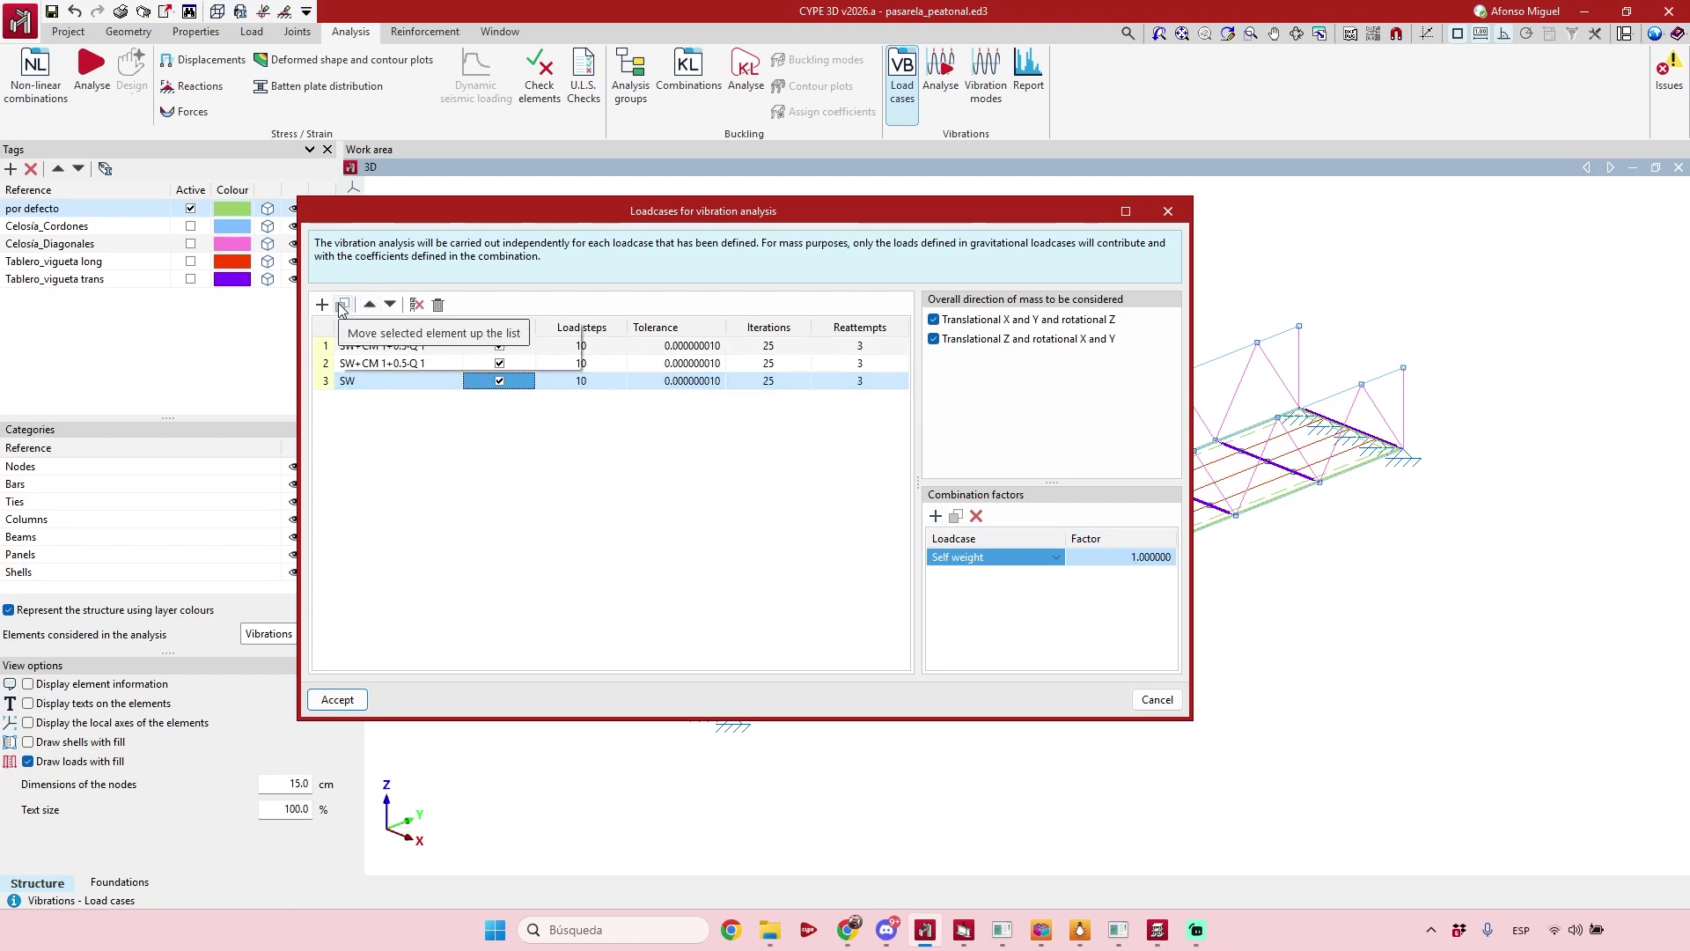
Try deleting all load cases of the vibration analysis, and discard the changes.
left_click(416, 303)
left_click(633, 505)
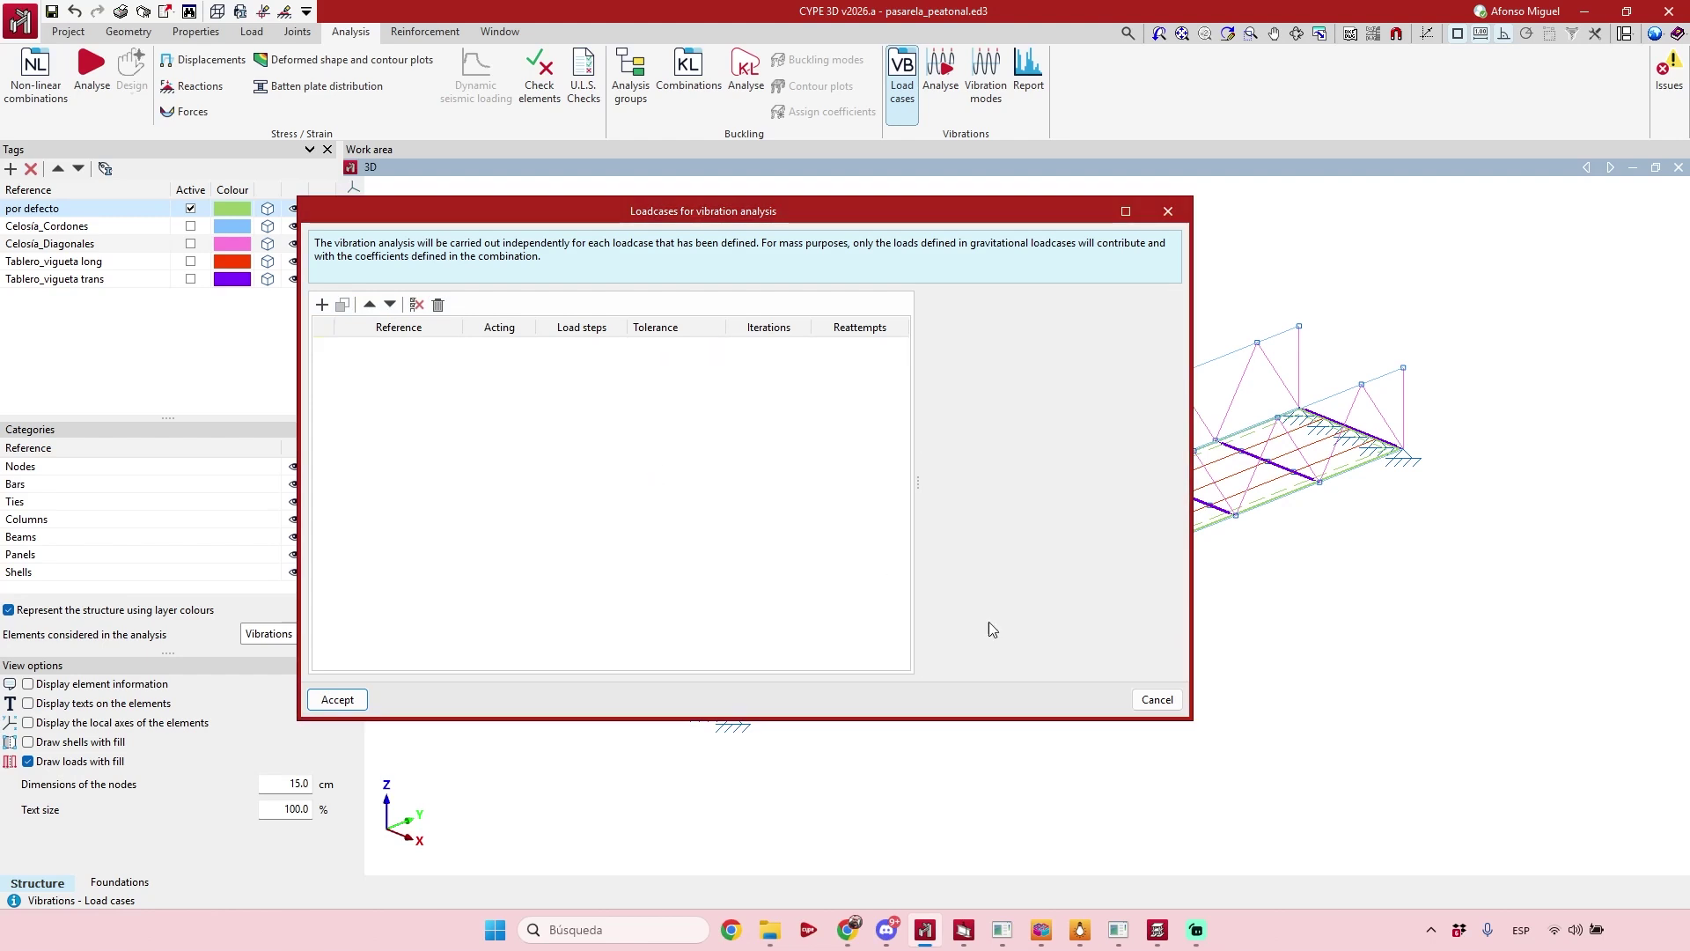
left_click(1156, 700)
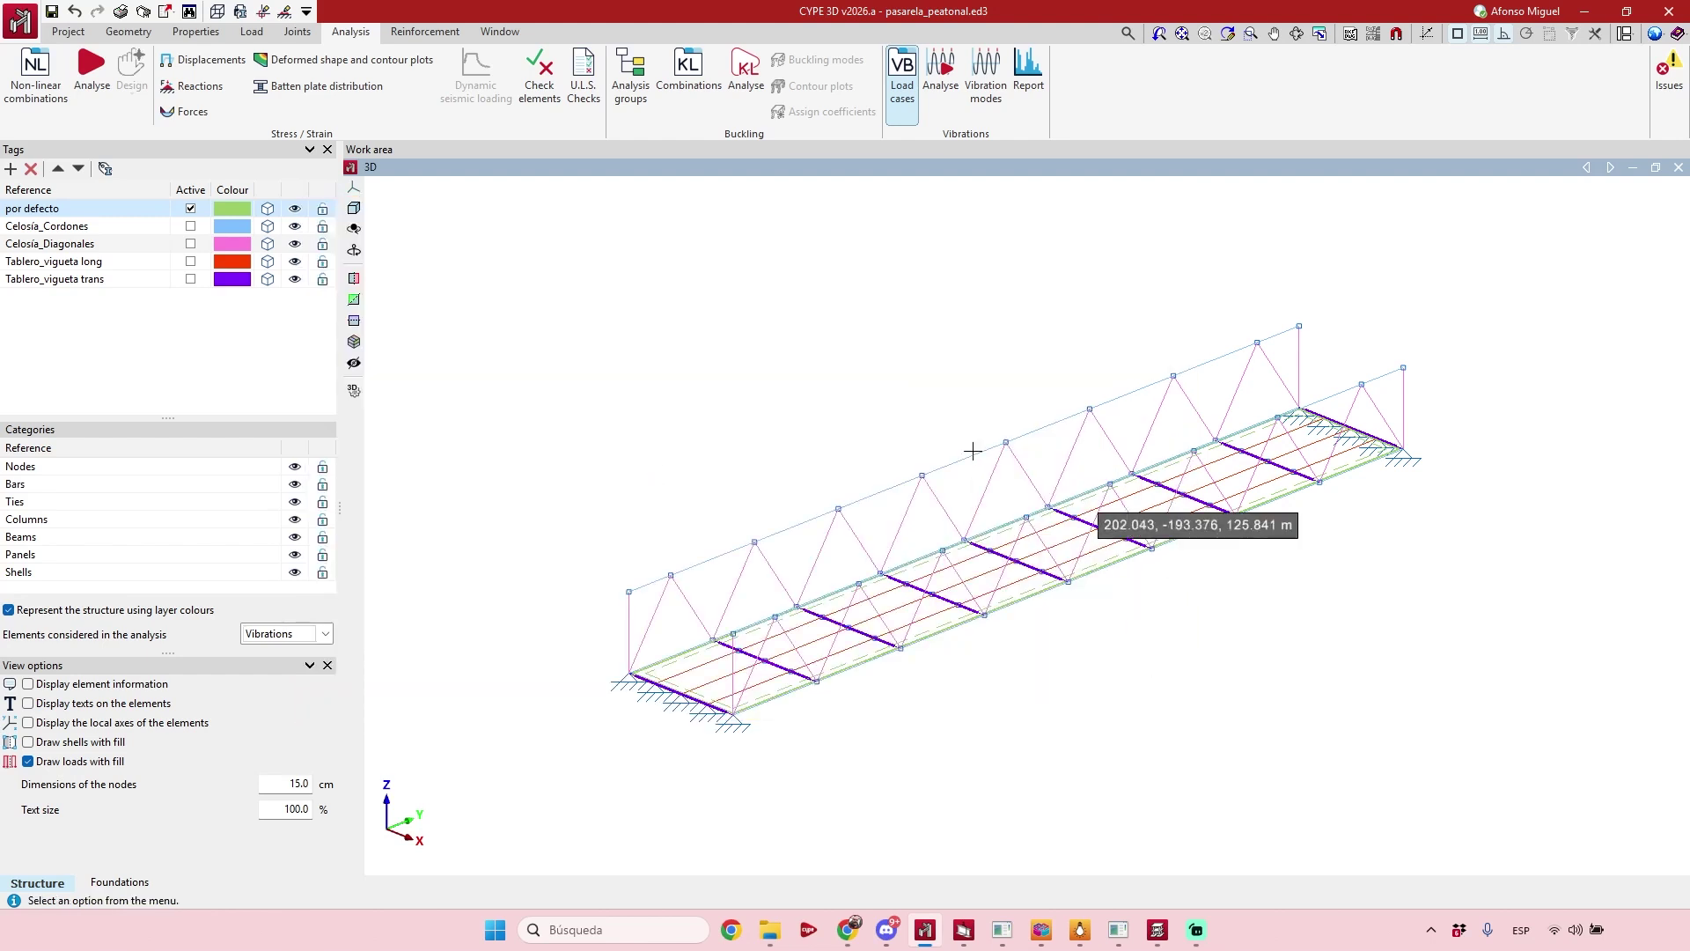
Open the vibration analysis settings and set the number of modes to automatic, until 90 % of displaced mass is reached.
left_click(940, 88)
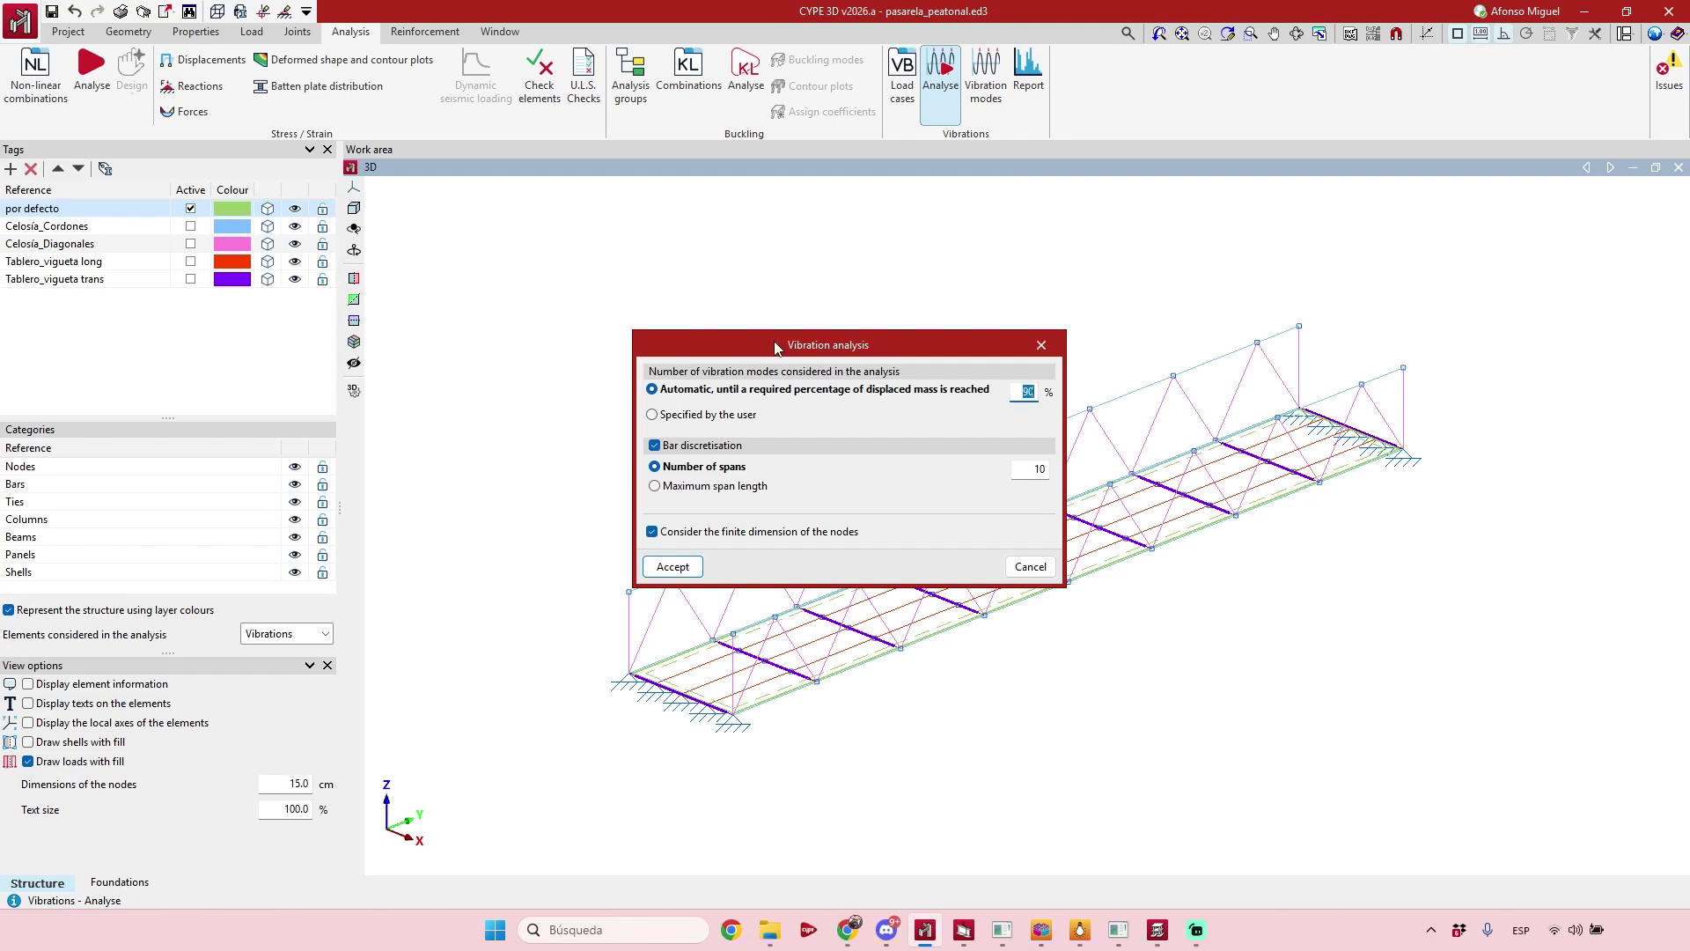
left_click_drag(887, 356, 671, 260)
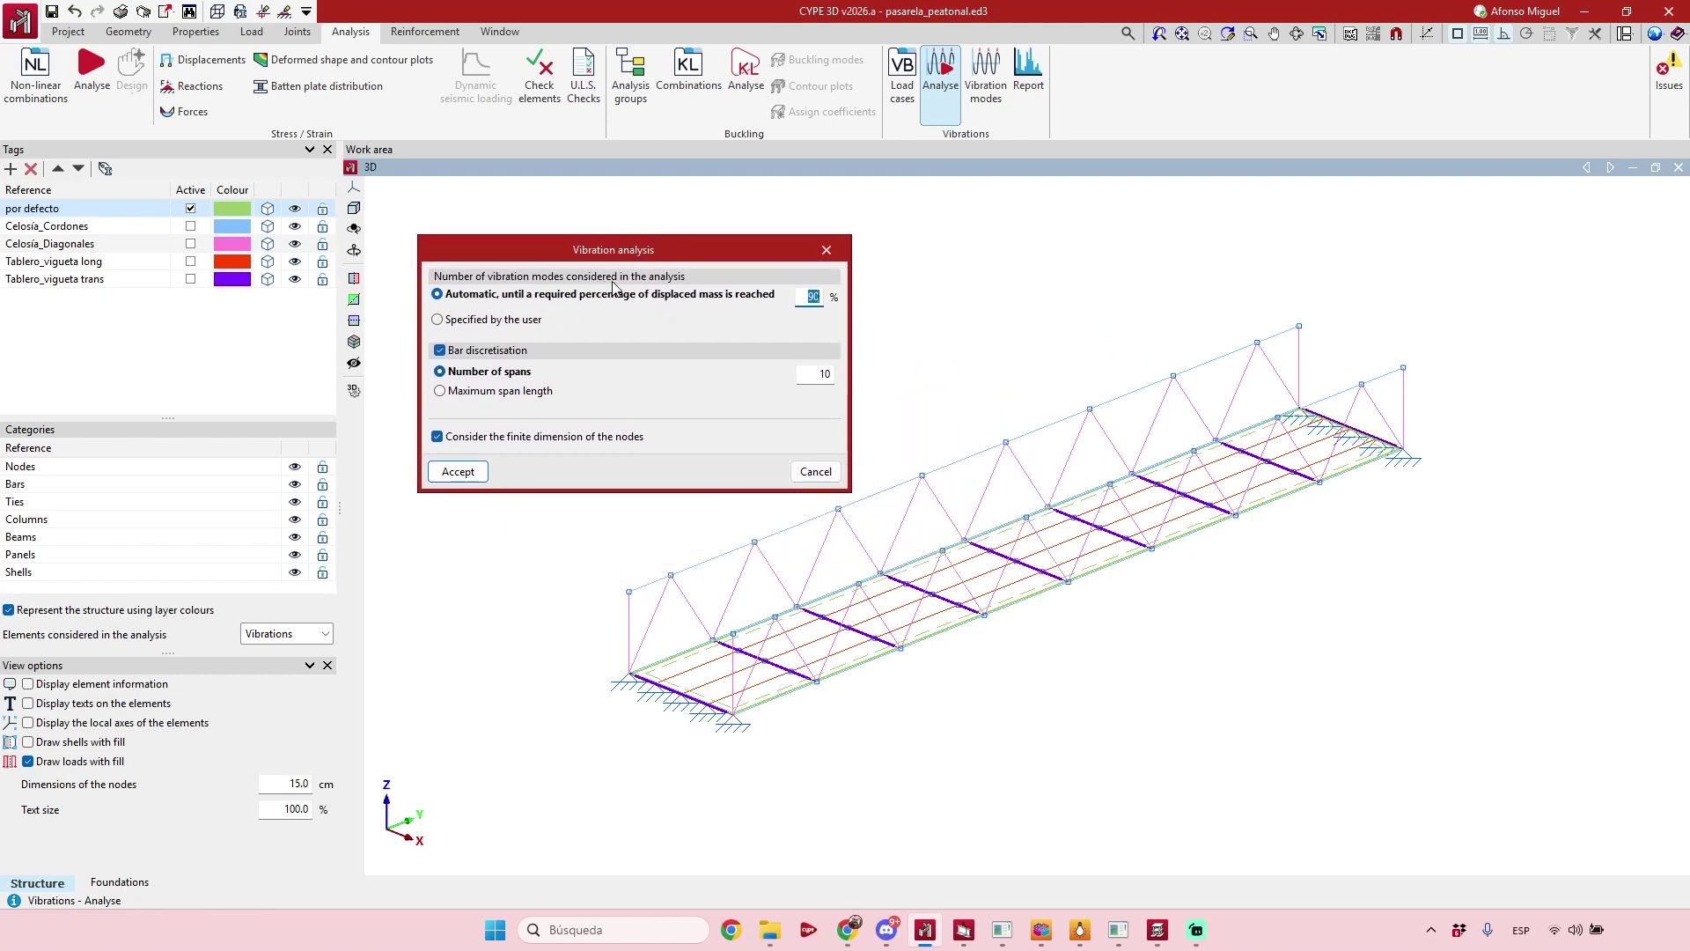
left_click(805, 299)
left_click(490, 322)
left_click(577, 298)
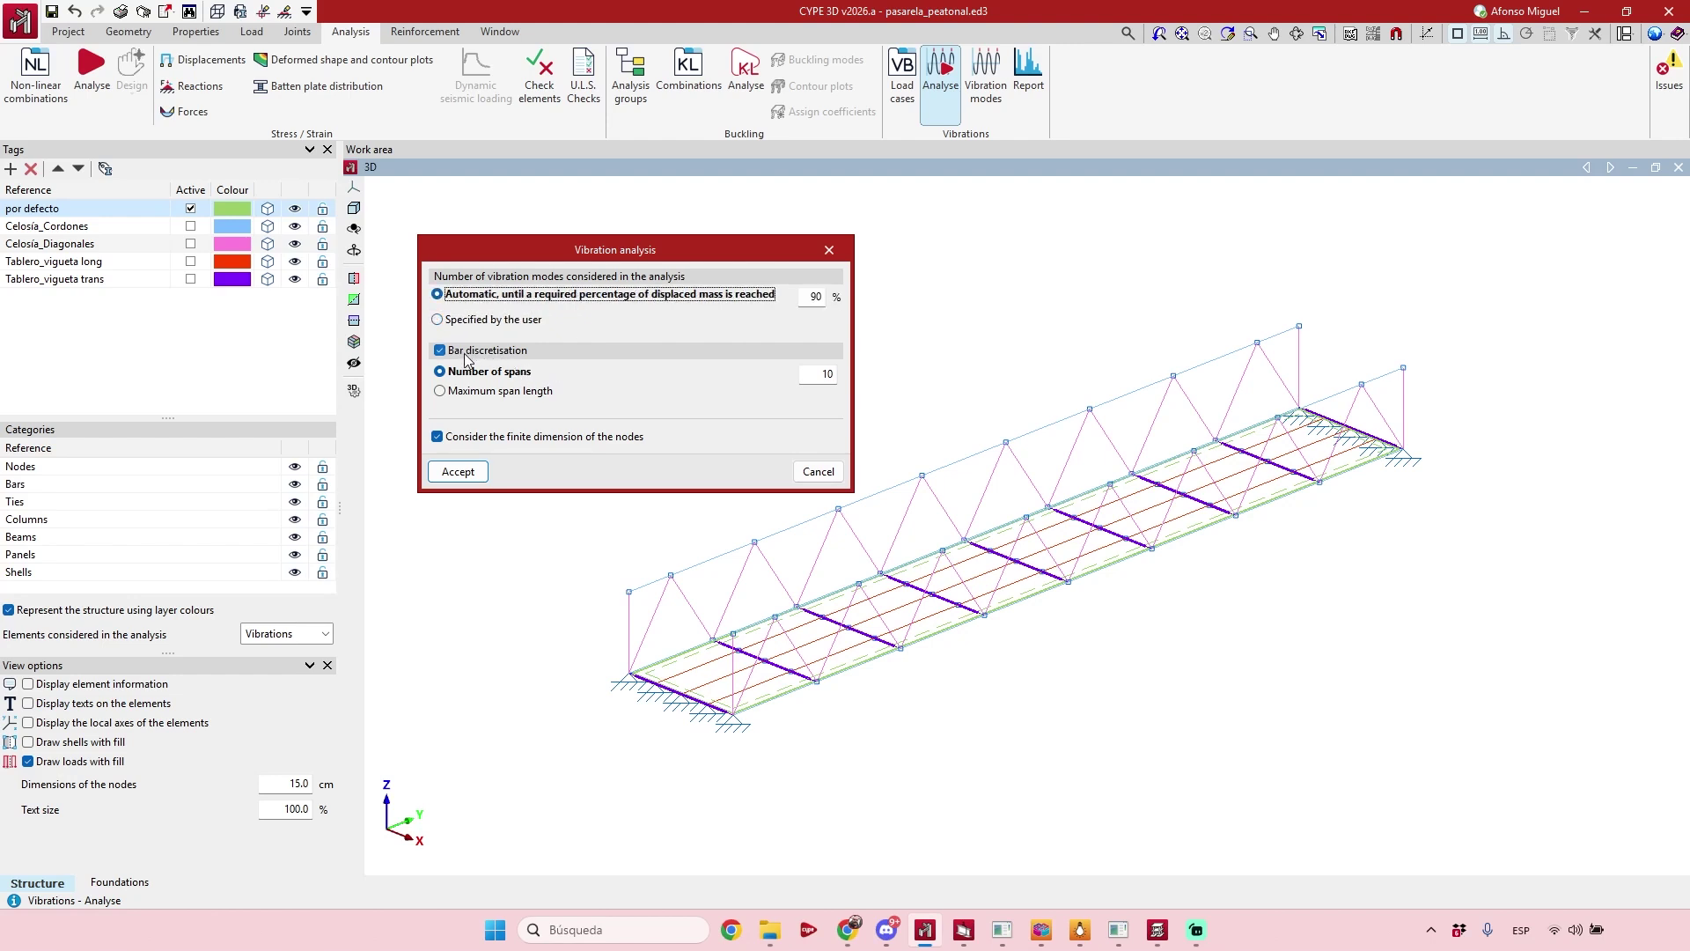
Compare the two bar discretisation methods, choose the number of spans with 10 spans, and run the vibration analysis.
left_click(827, 374)
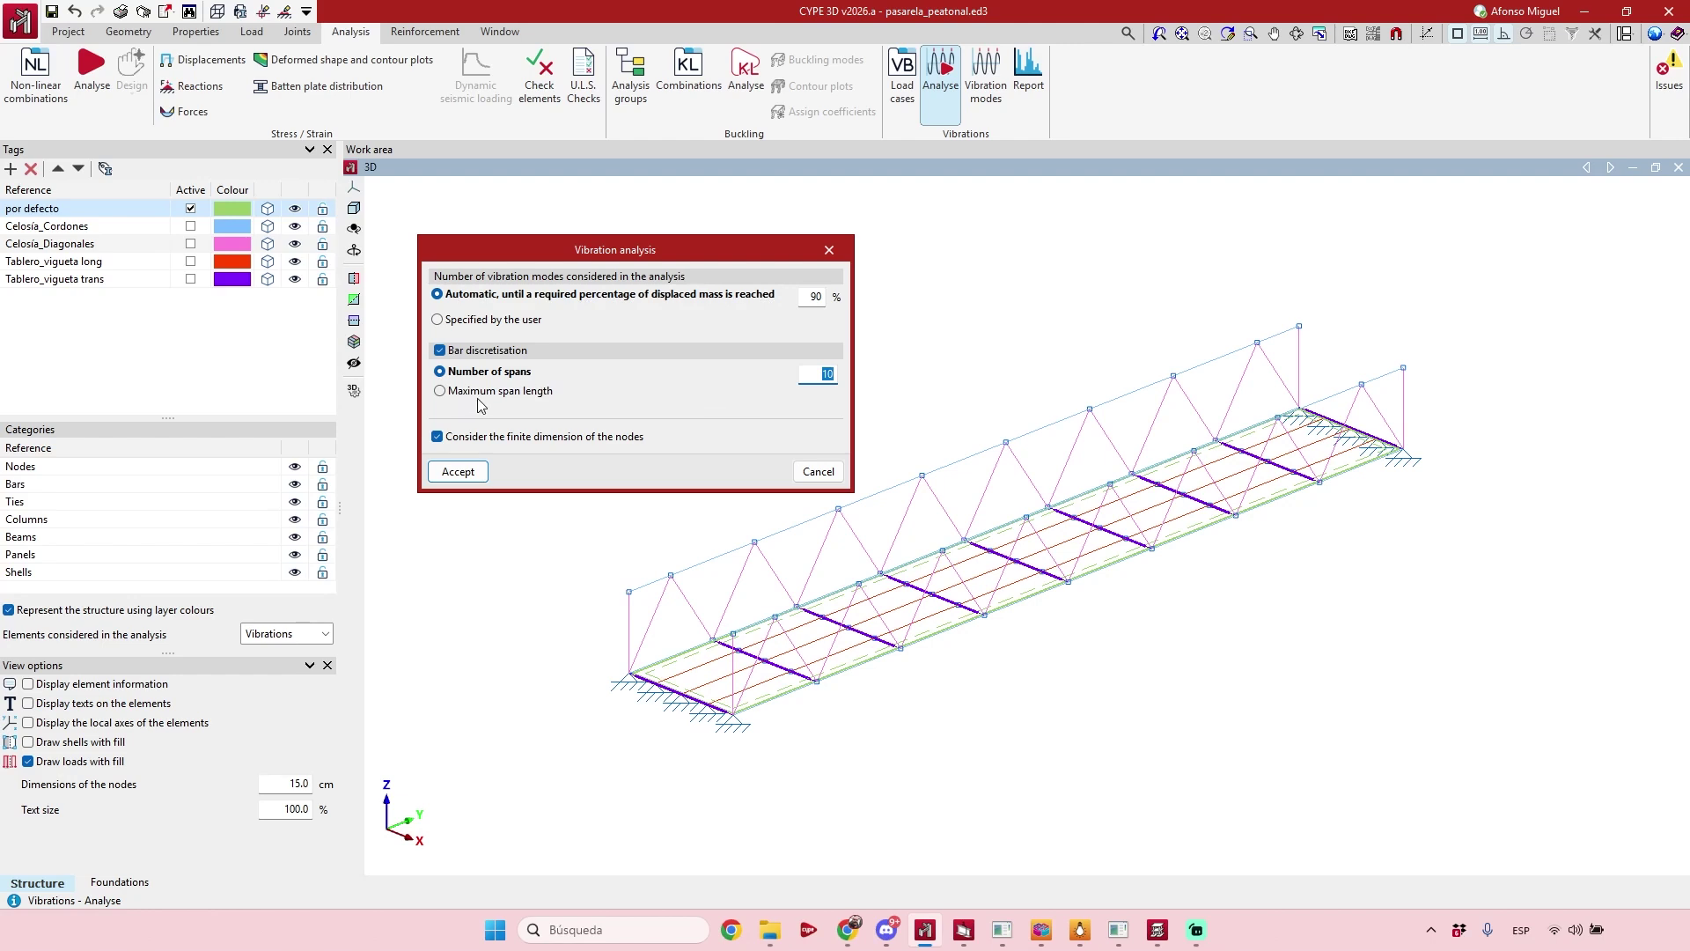
left_click(535, 393)
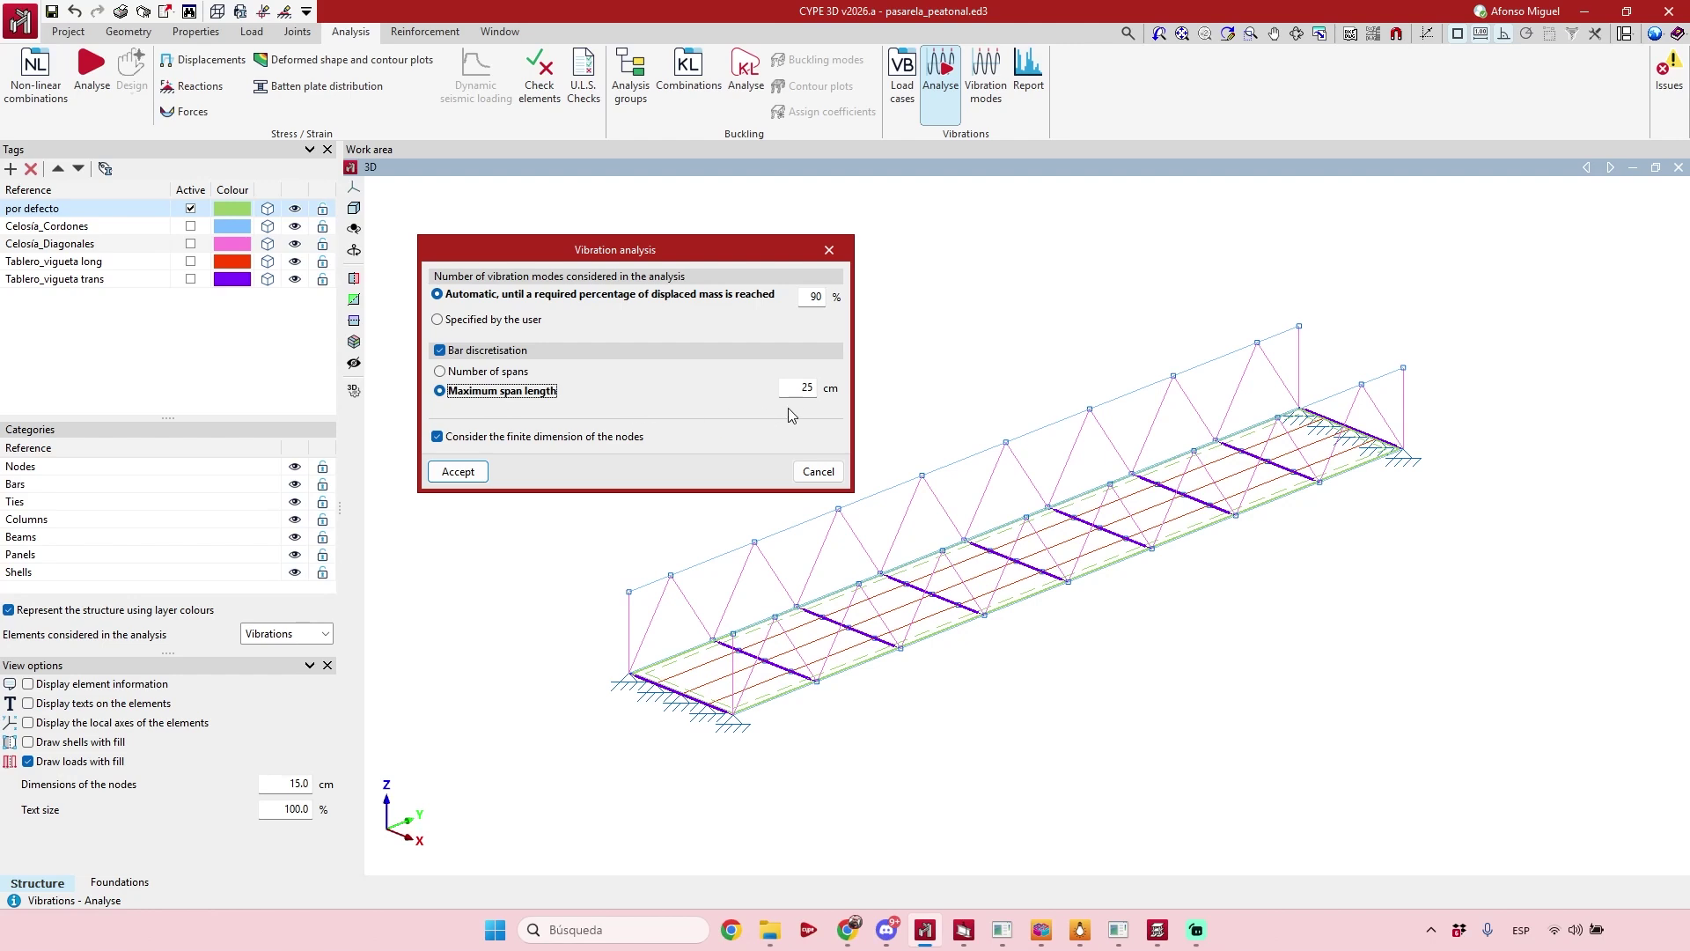
left_click(492, 376)
left_click(499, 389)
left_click(509, 371)
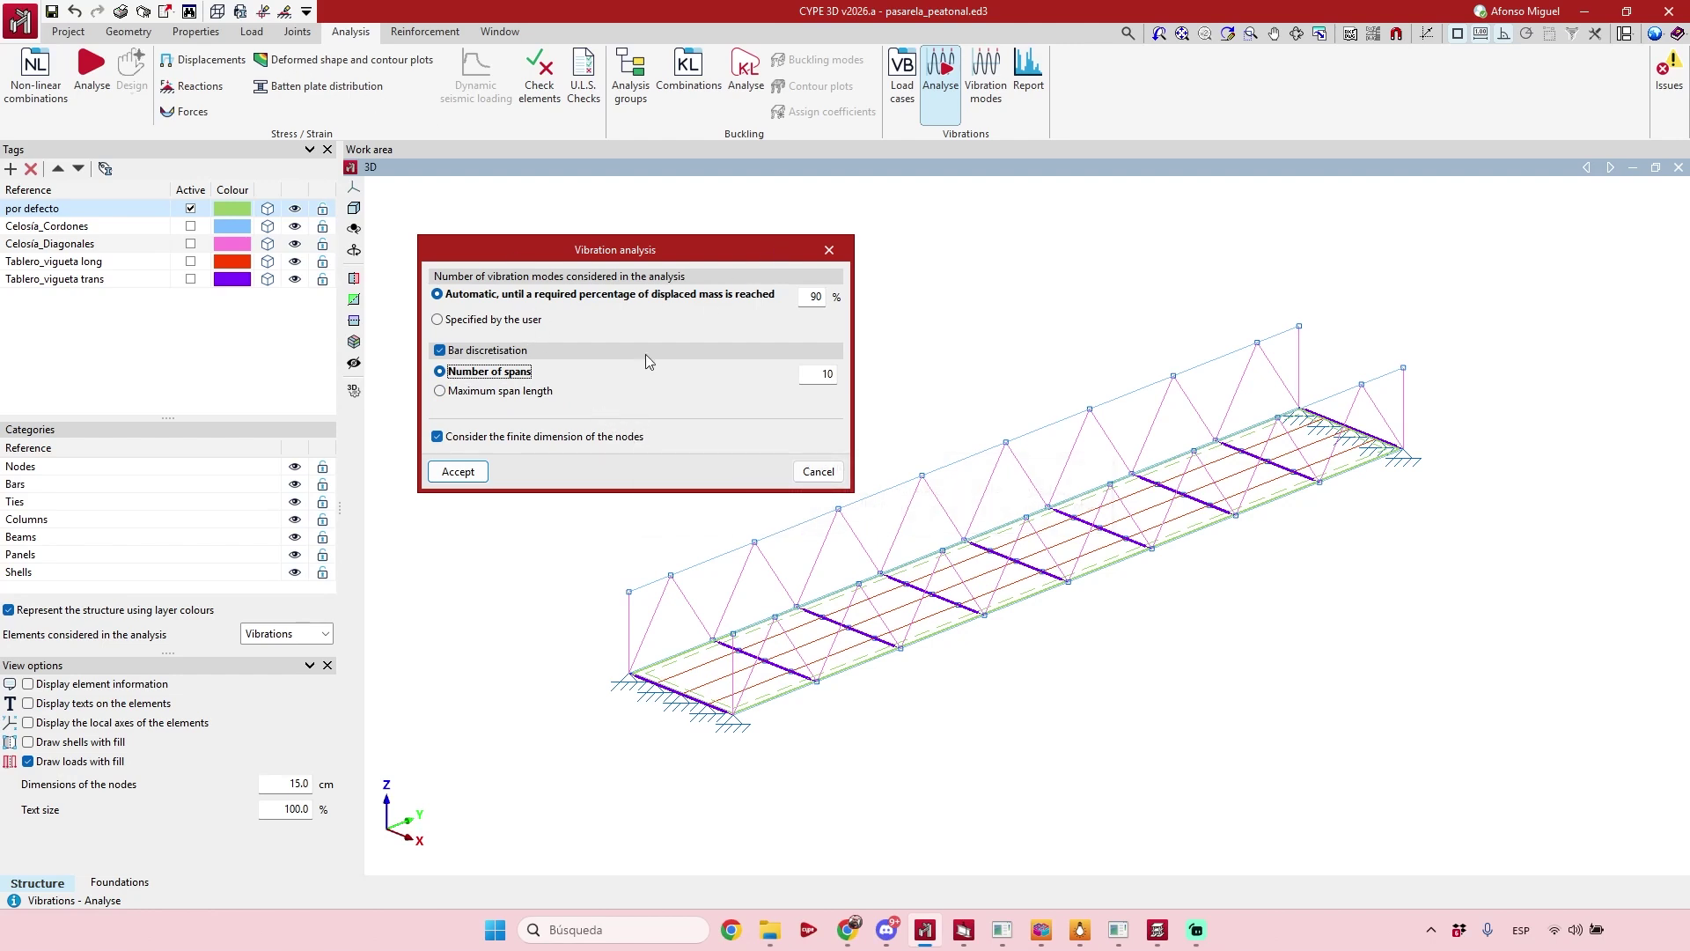
mouse_move(637, 437)
left_click(459, 472)
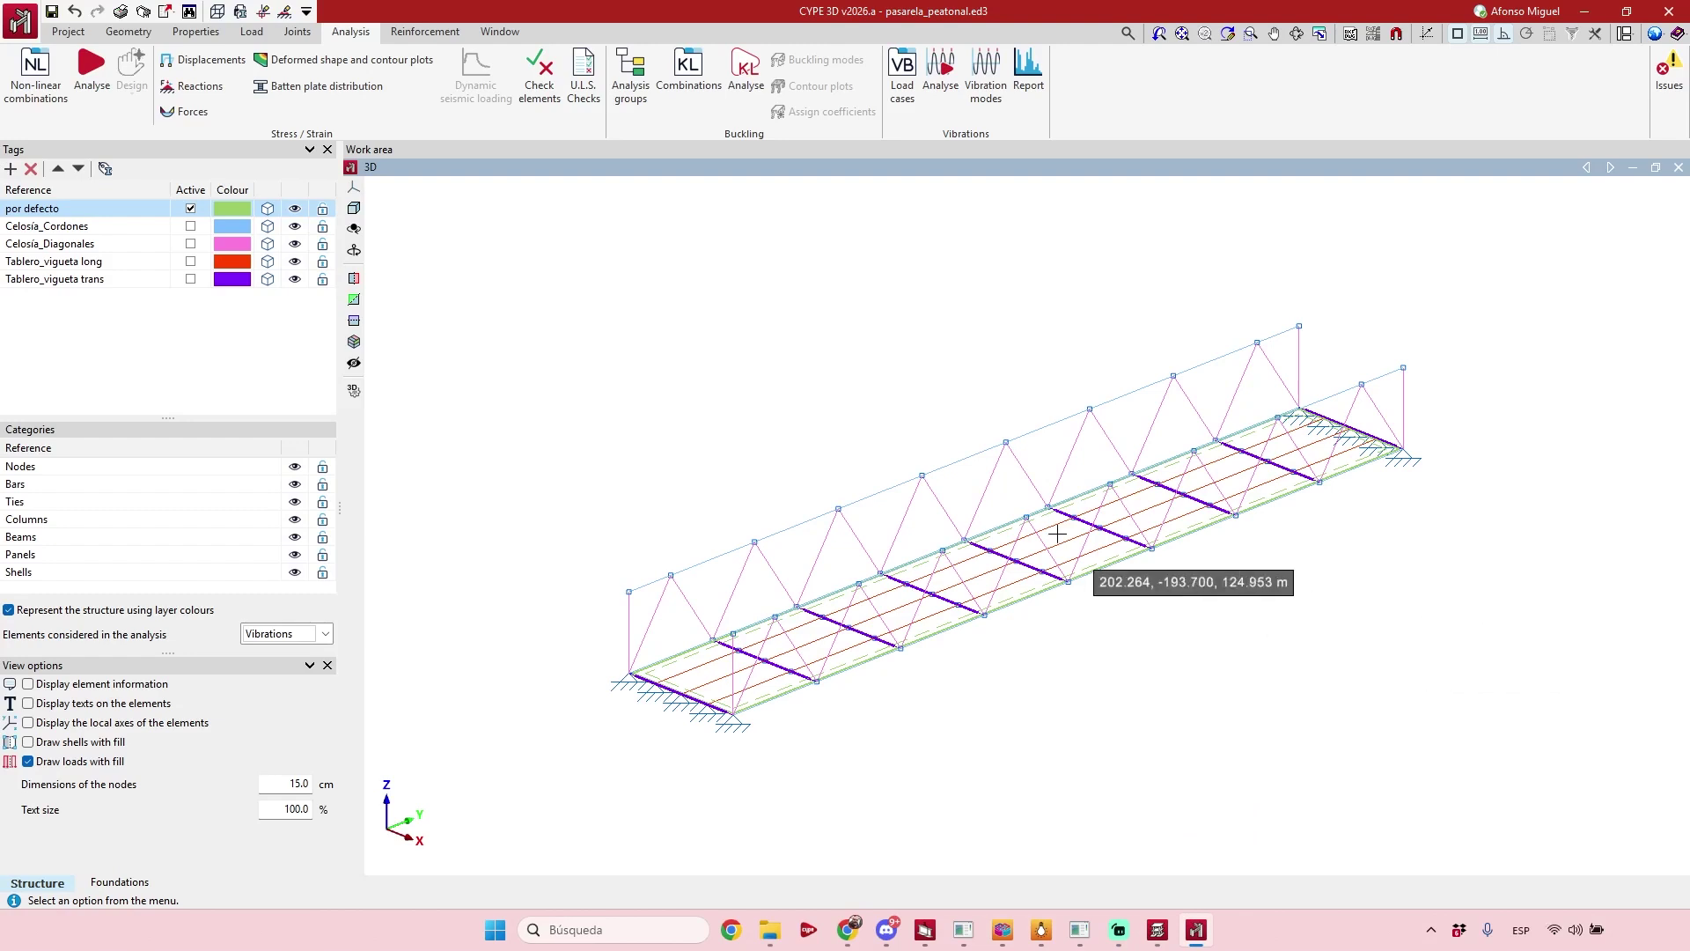
Open the vibration modes results, compare the display of only the selected elements, and show all the elements.
left_click(986, 89)
left_click_drag(125, 289, 235, 220)
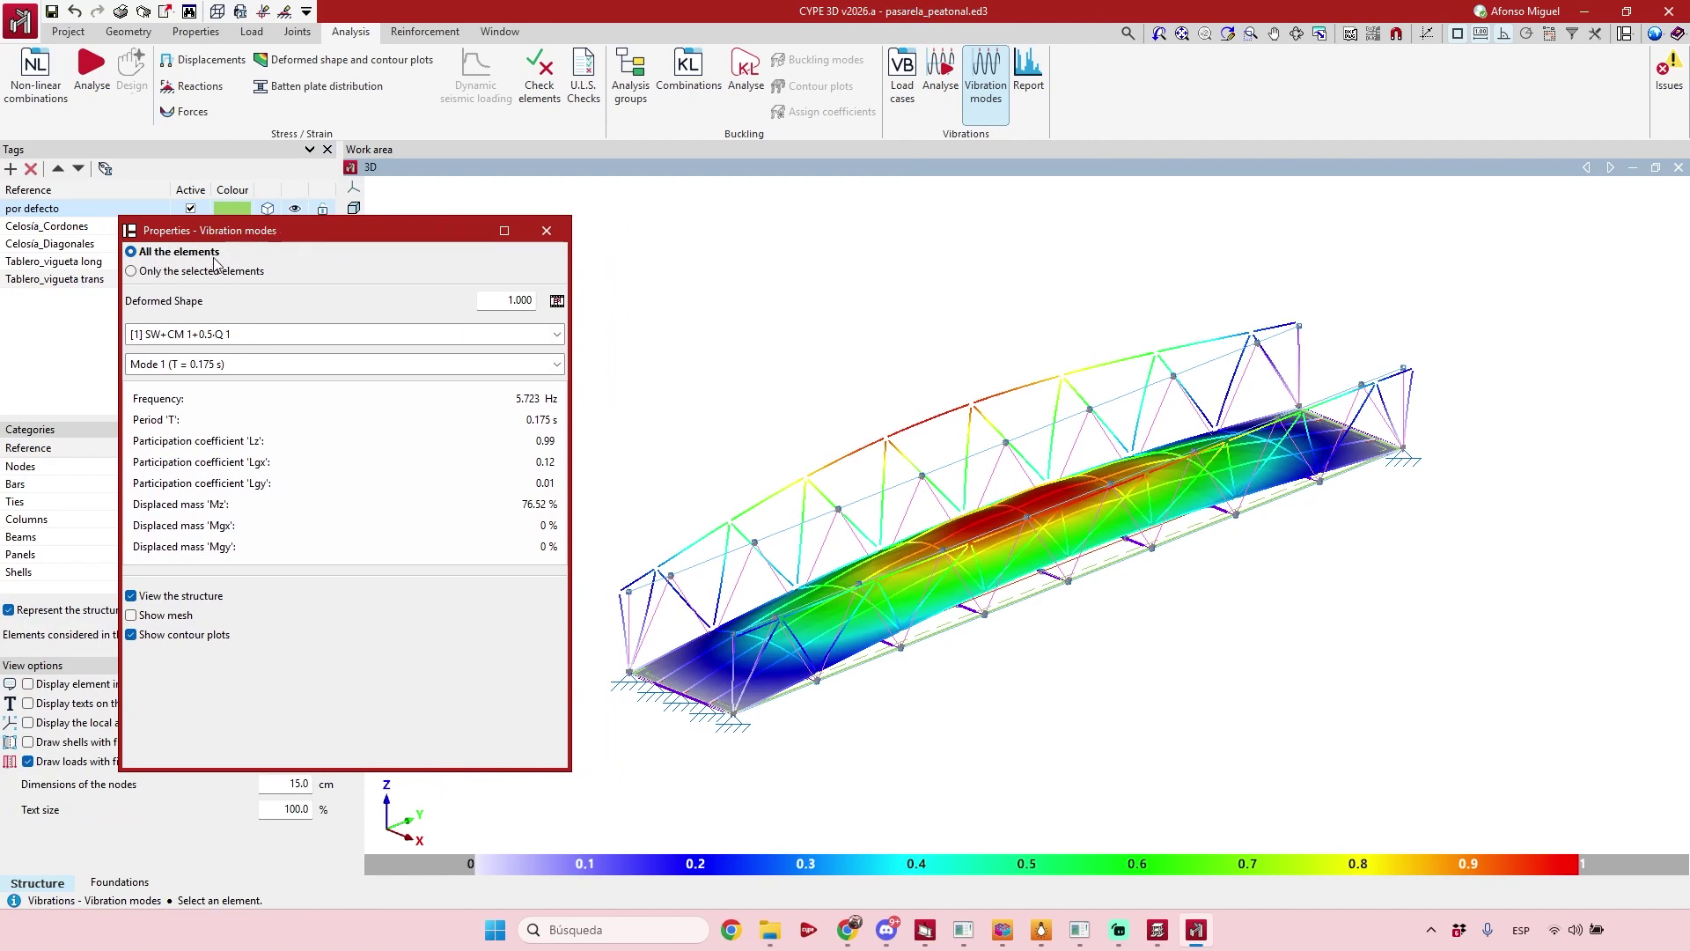
left_click(162, 269)
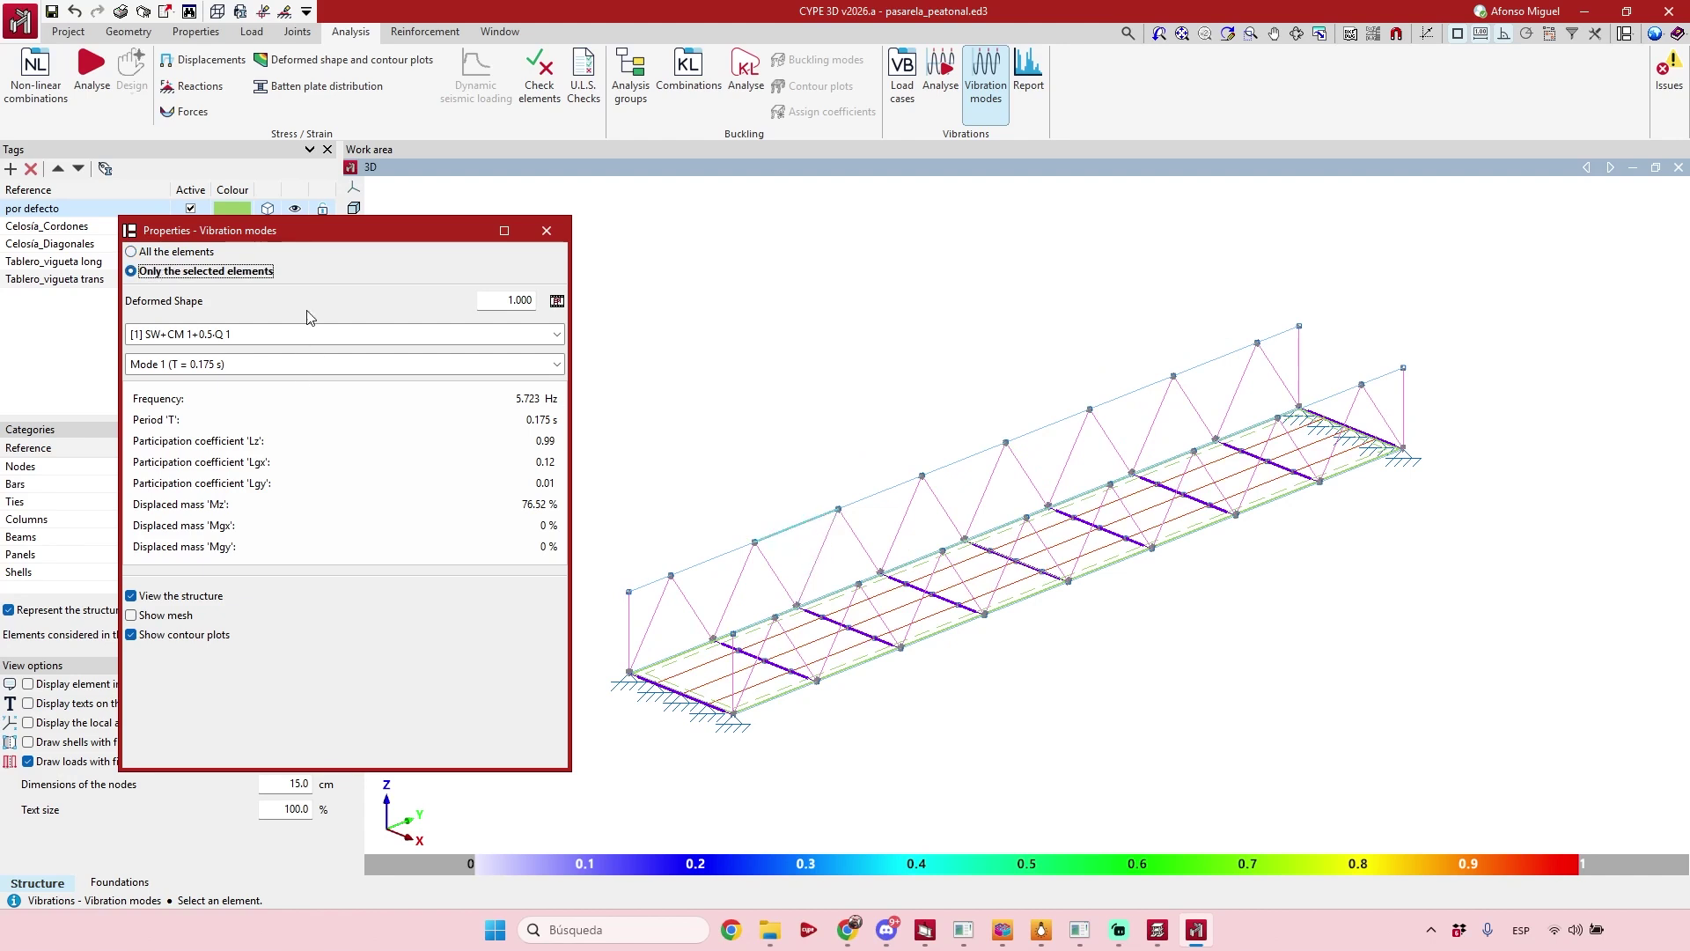
left_click(189, 257)
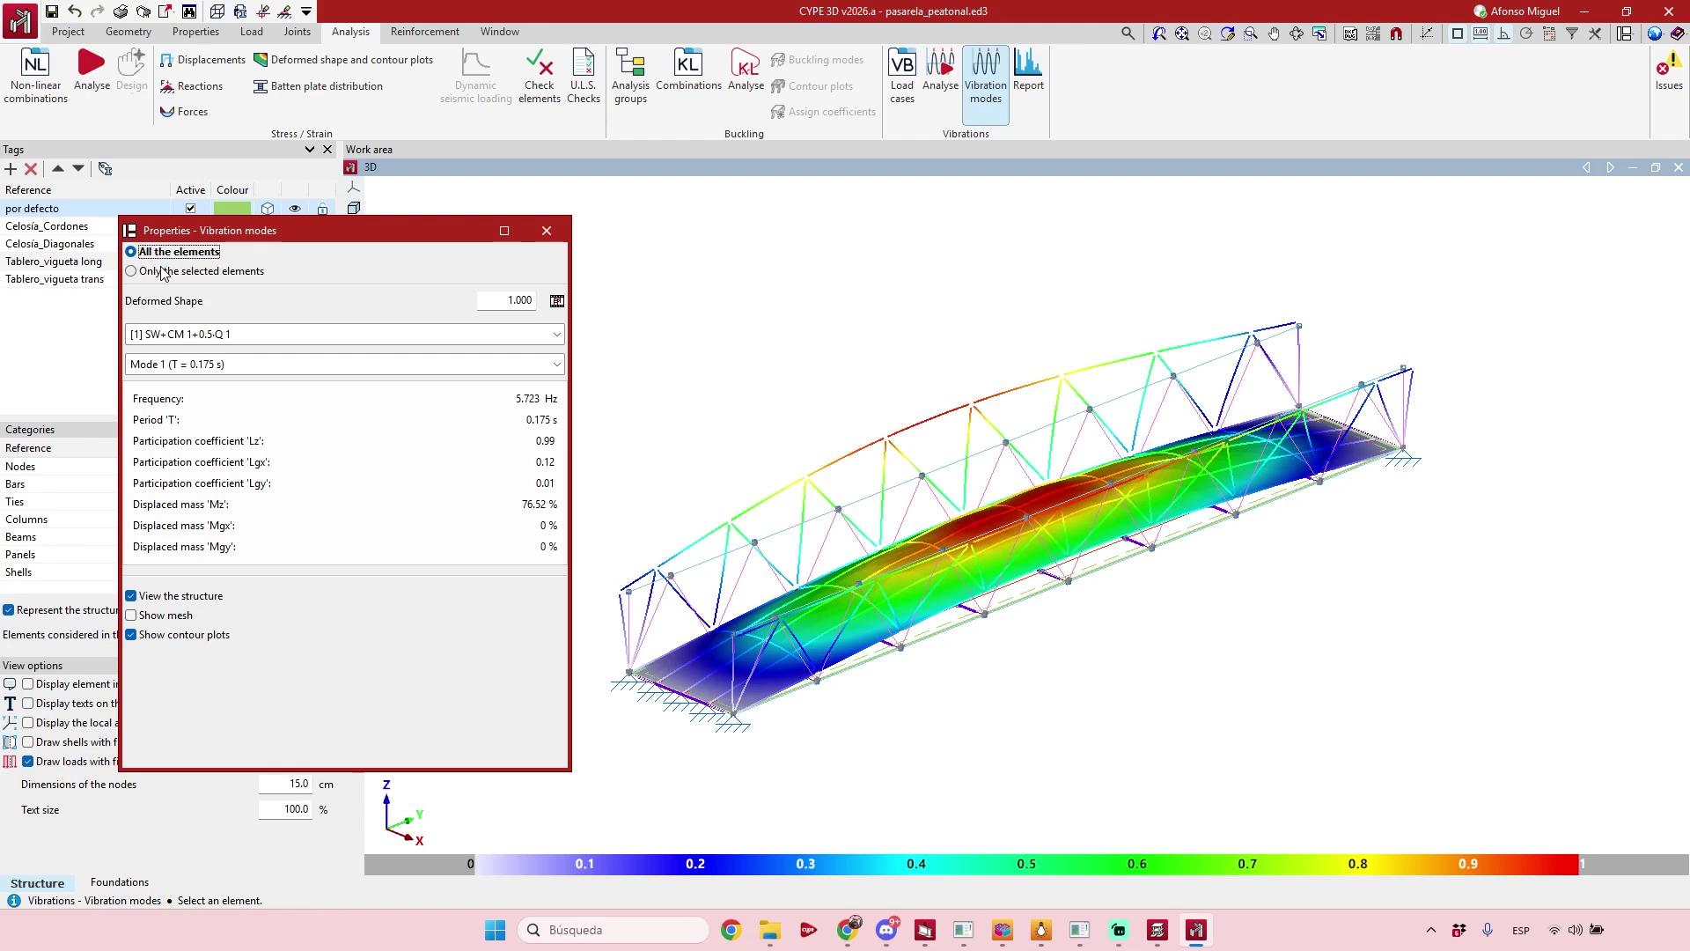
Examine the deformed shape scale, the available load case and the full list of vibration modes.
double_click(511, 301)
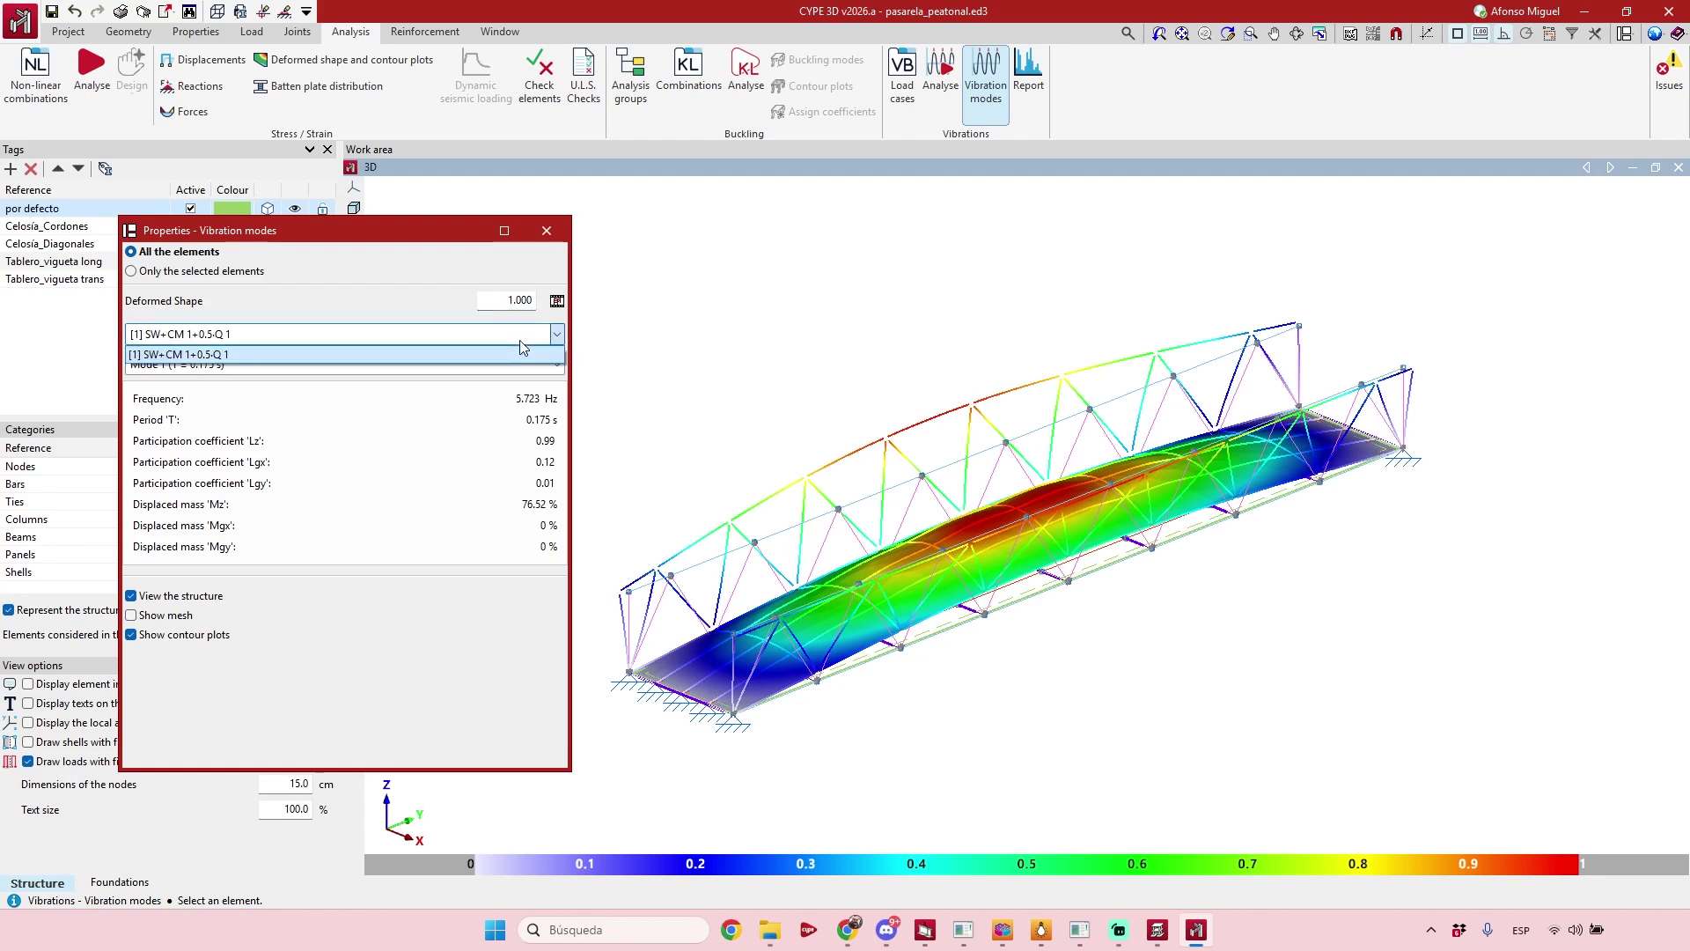
left_click(494, 364)
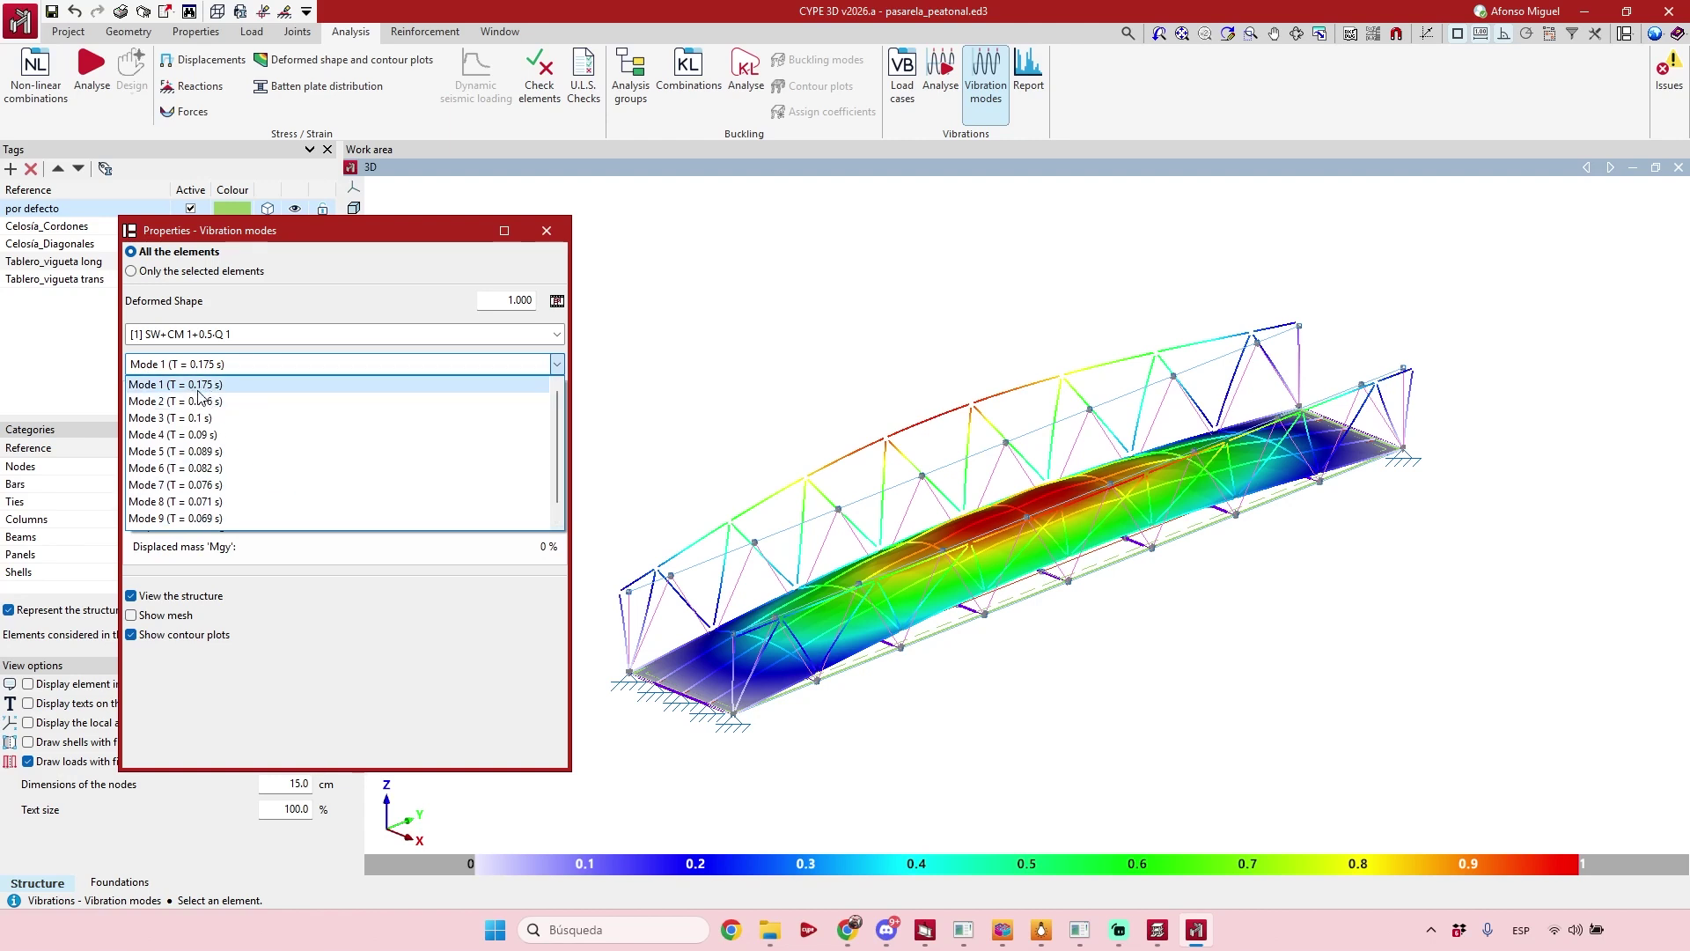
scroll(234, 519, "down", 1)
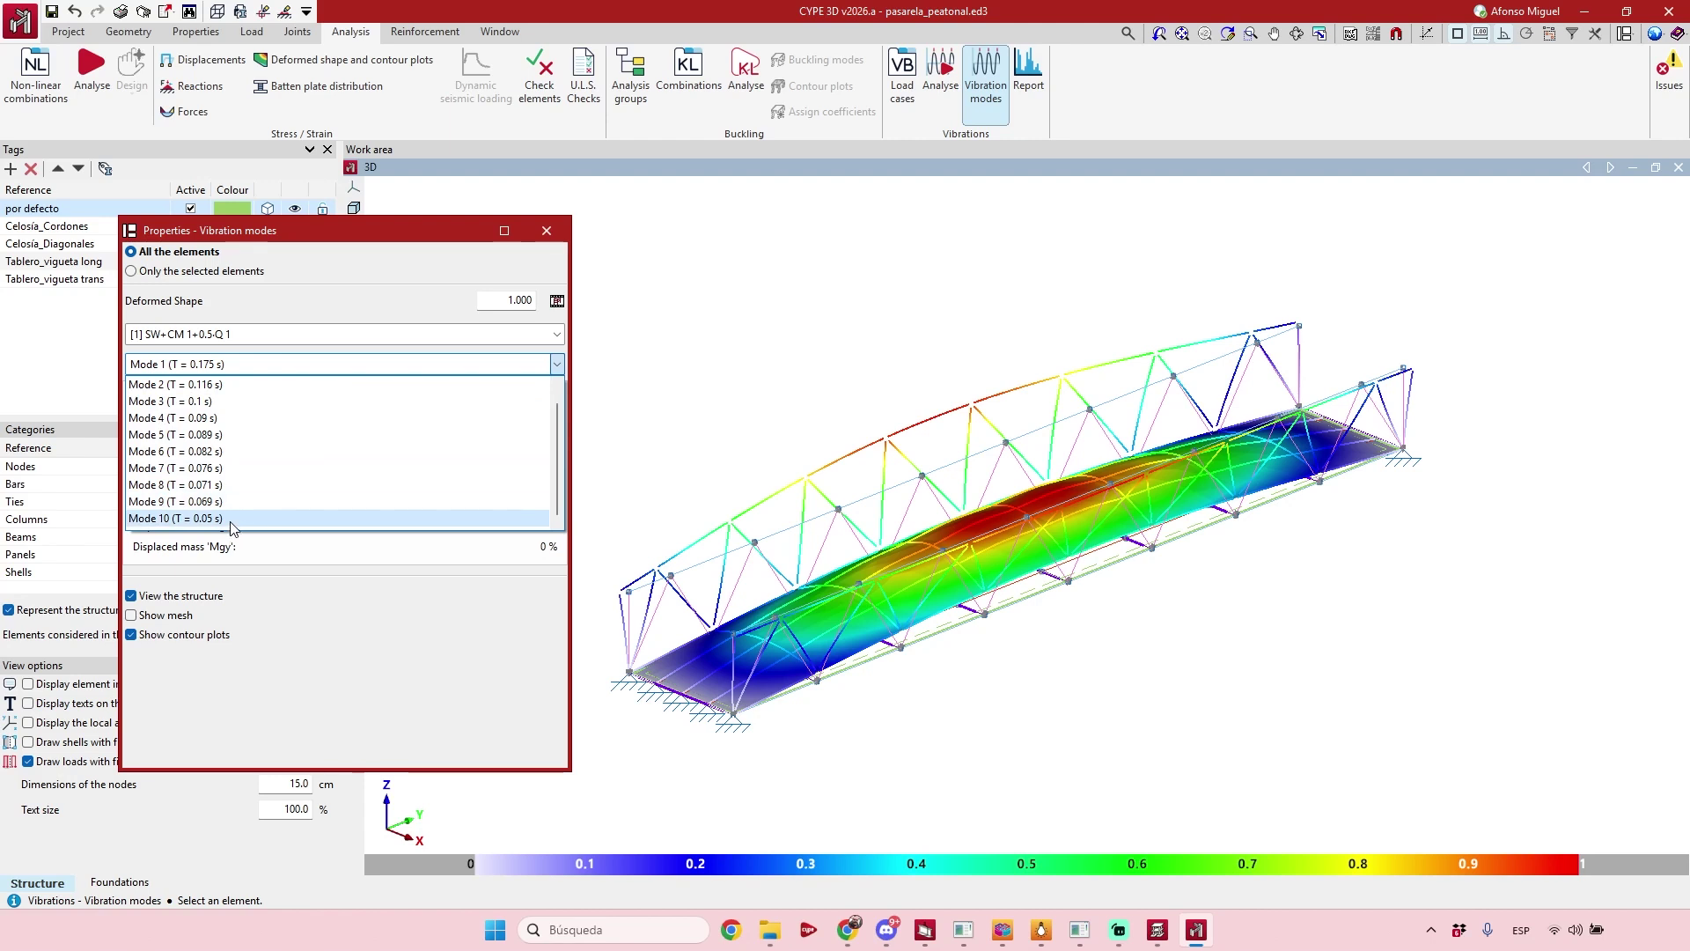
scroll(243, 430, "up", 1)
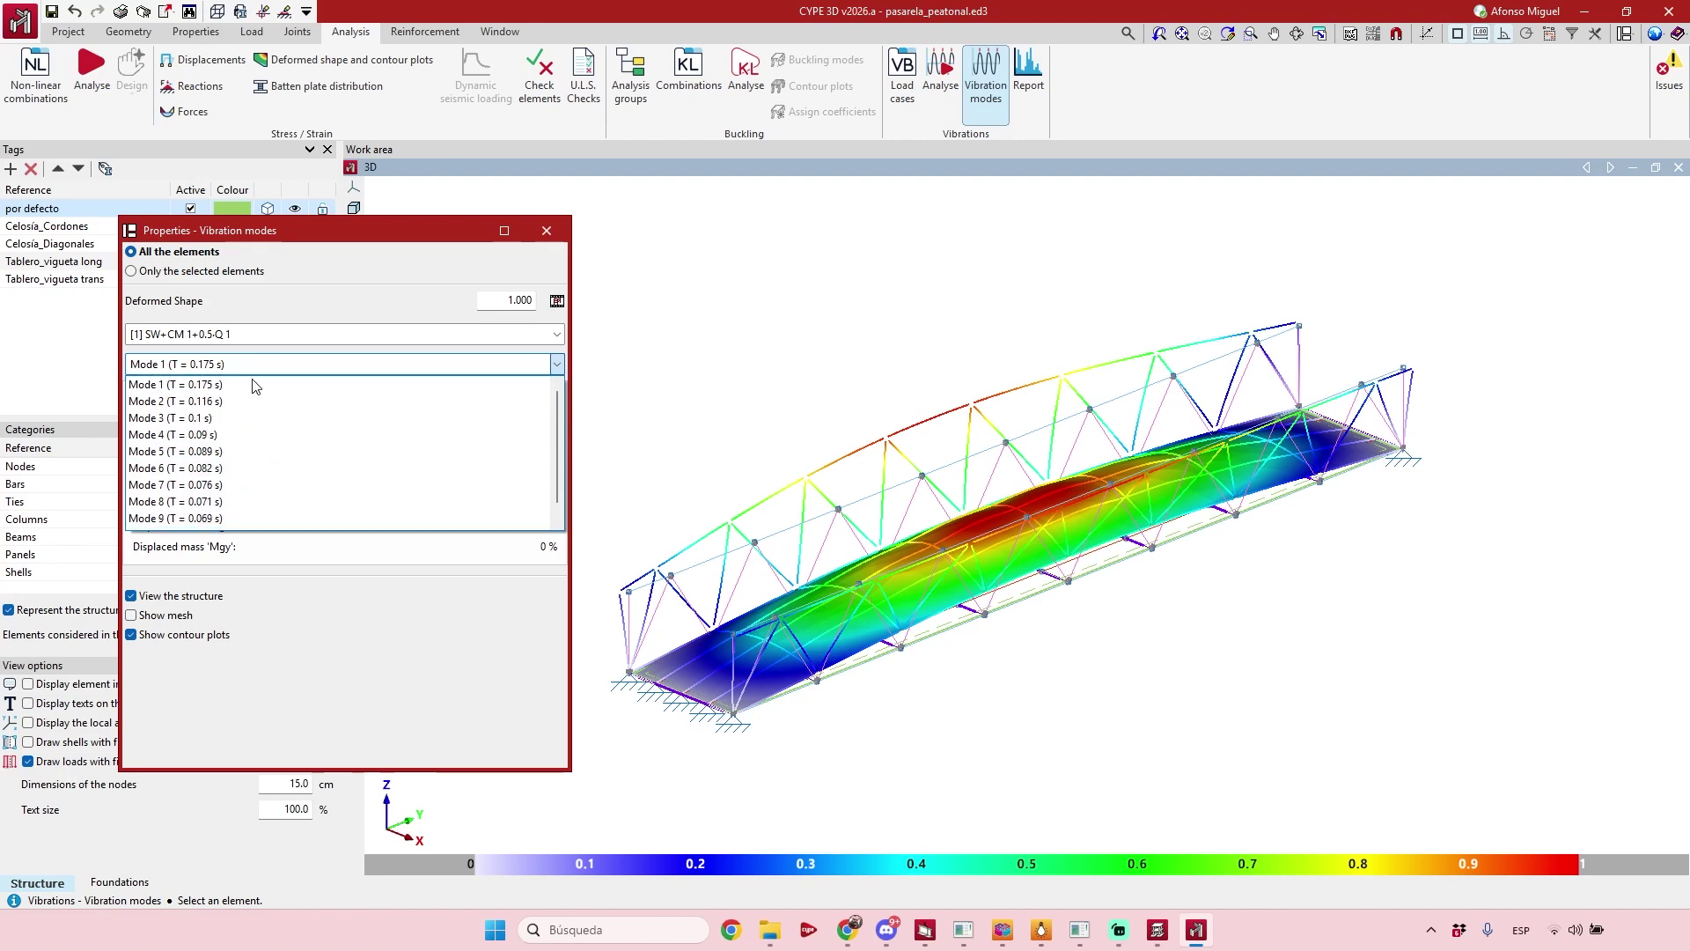
left_click(278, 323)
View the deformed shapes of Mode 3, Mode 6 and a higher mode, and return the display to Mode 1.
left_click(414, 366)
left_click(414, 413)
left_click(419, 368)
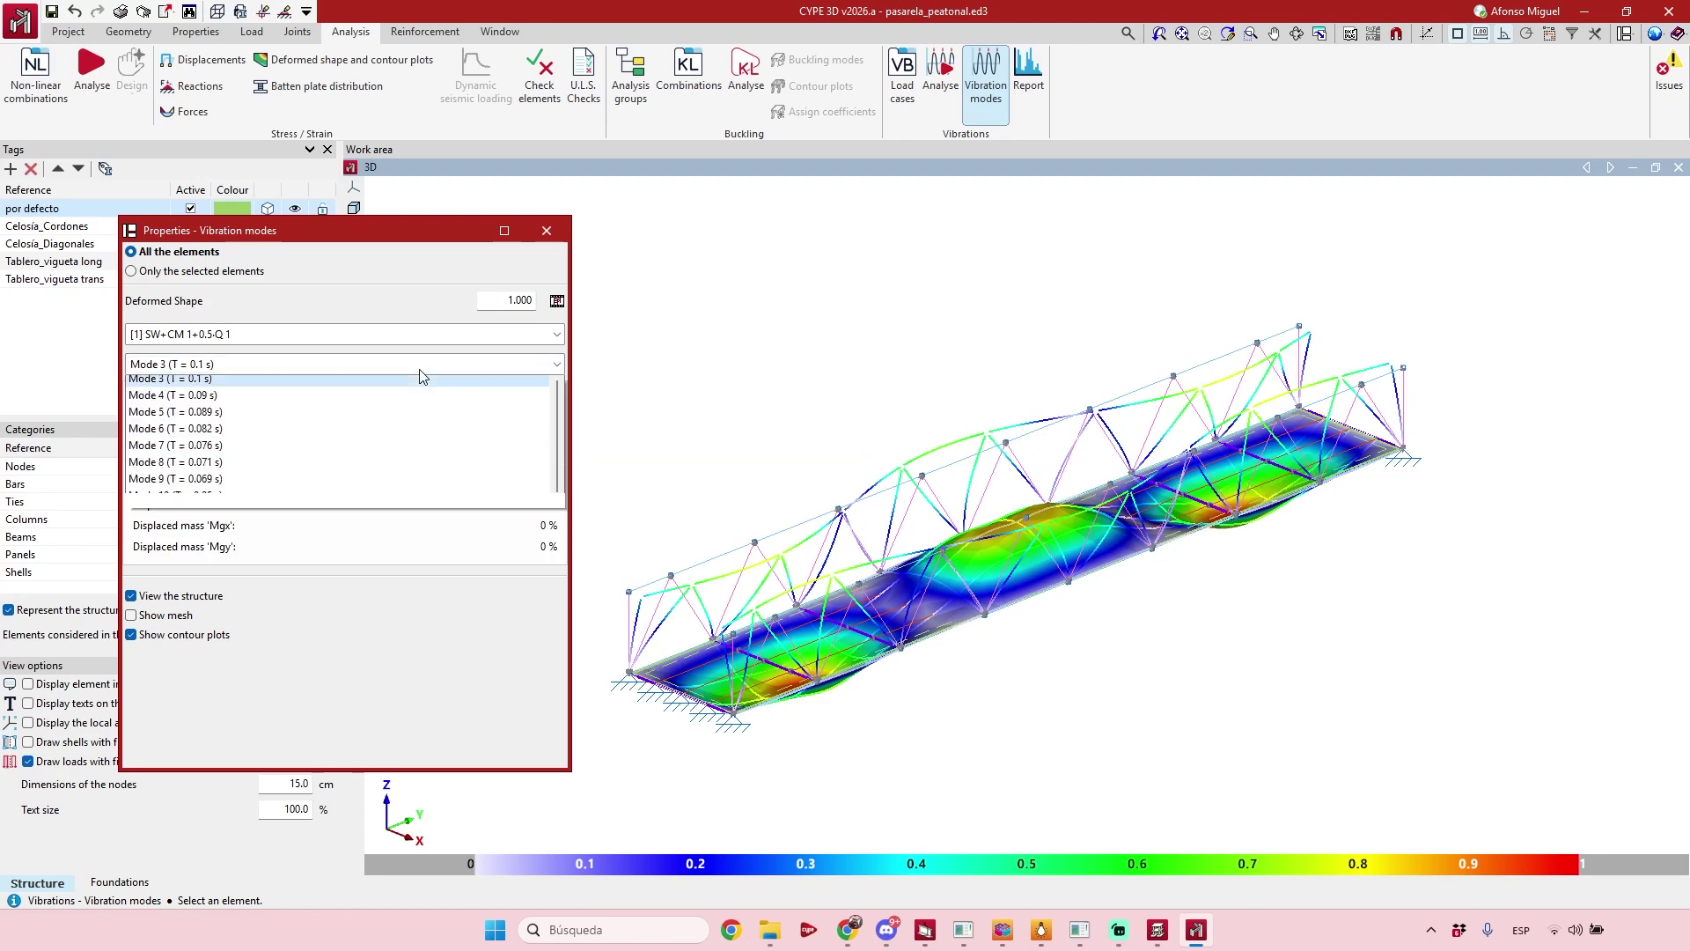
left_click(400, 428)
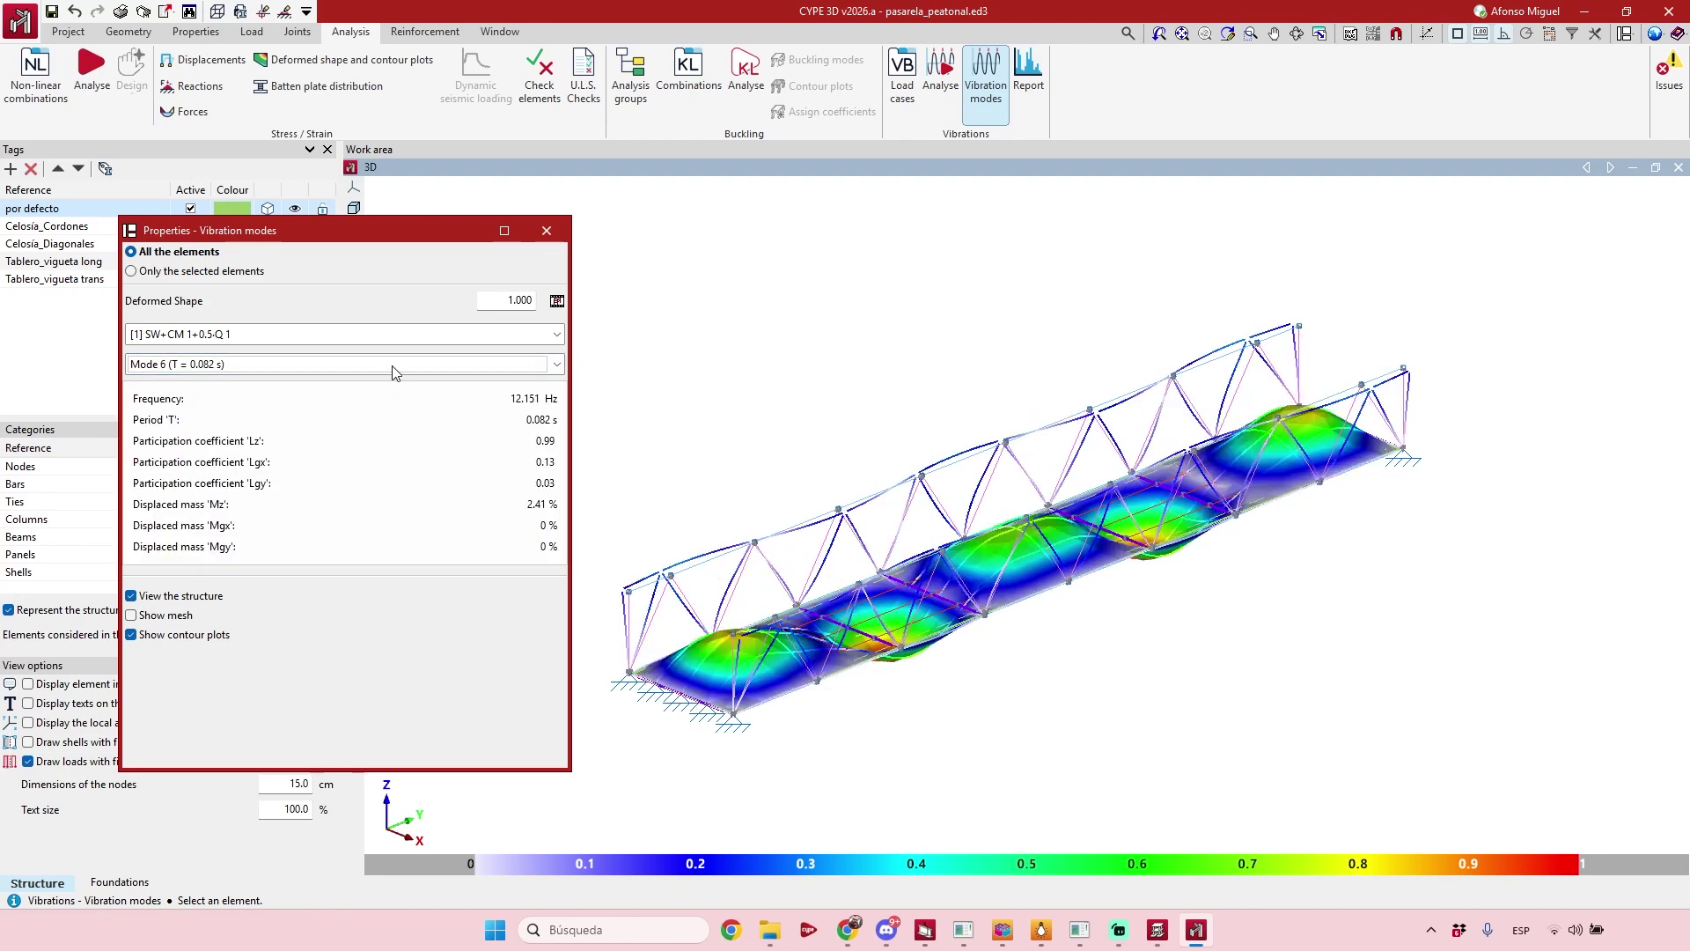
left_click(394, 366)
left_click(387, 515)
left_click(381, 366)
scroll(374, 391, "up", 2)
left_click(343, 383)
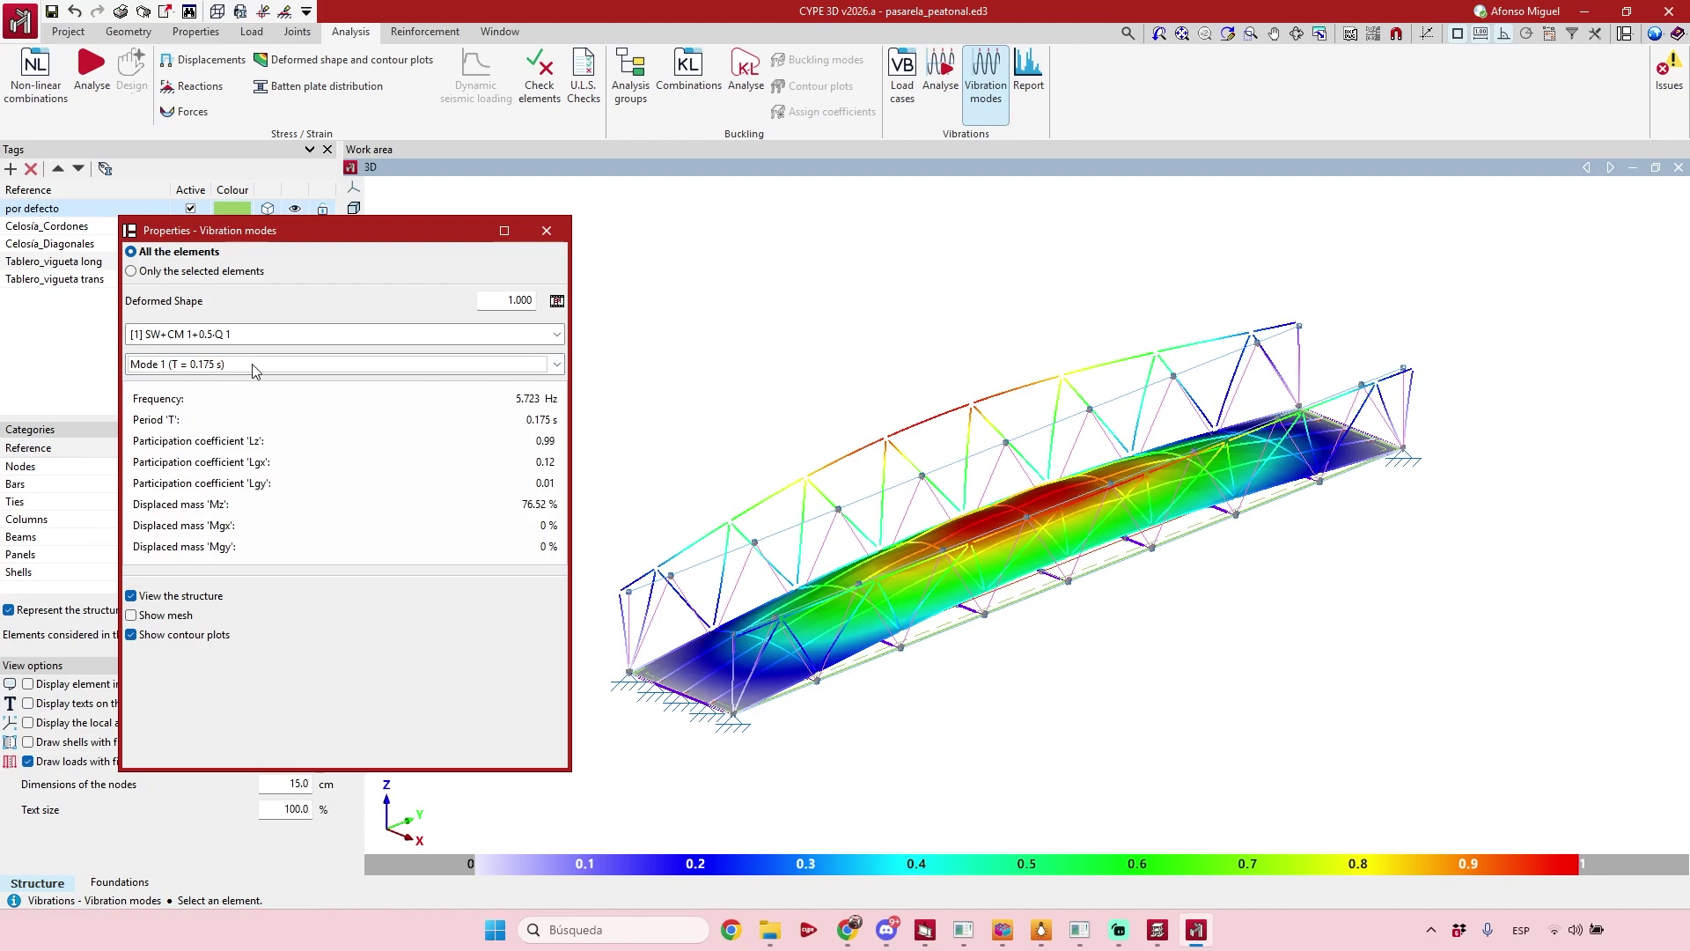
Review the frequency, participation coefficients and displaced mass of Mode 1 and Mode 7, and return the display to Mode 1.
left_click(255, 365)
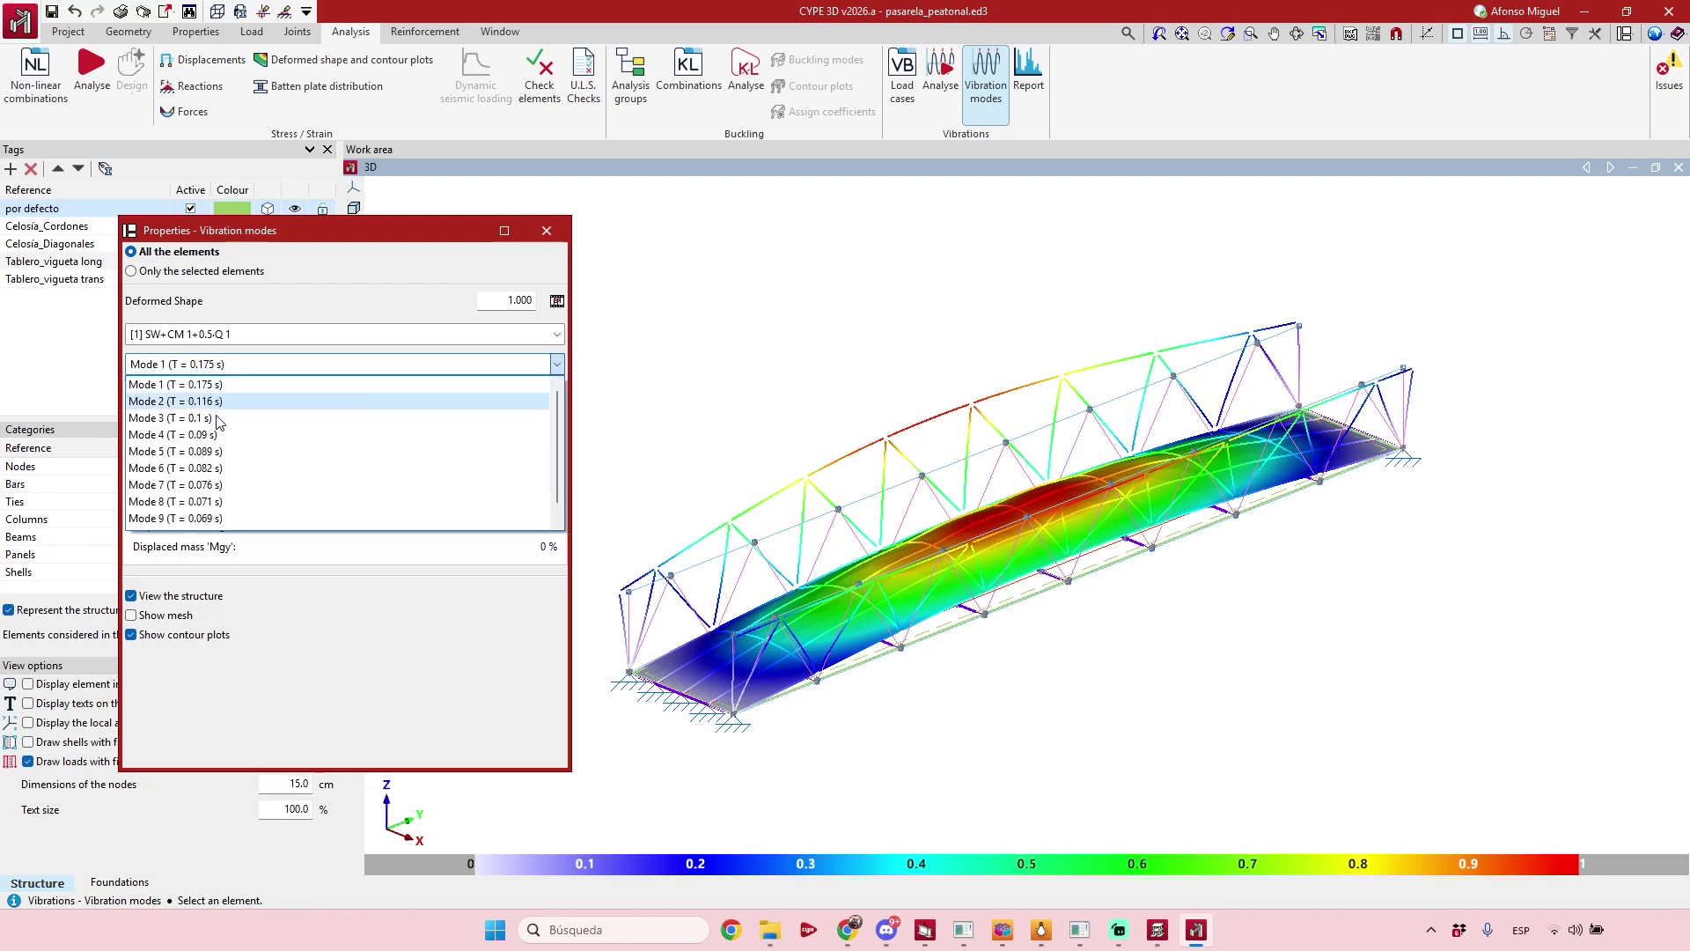
left_click(244, 356)
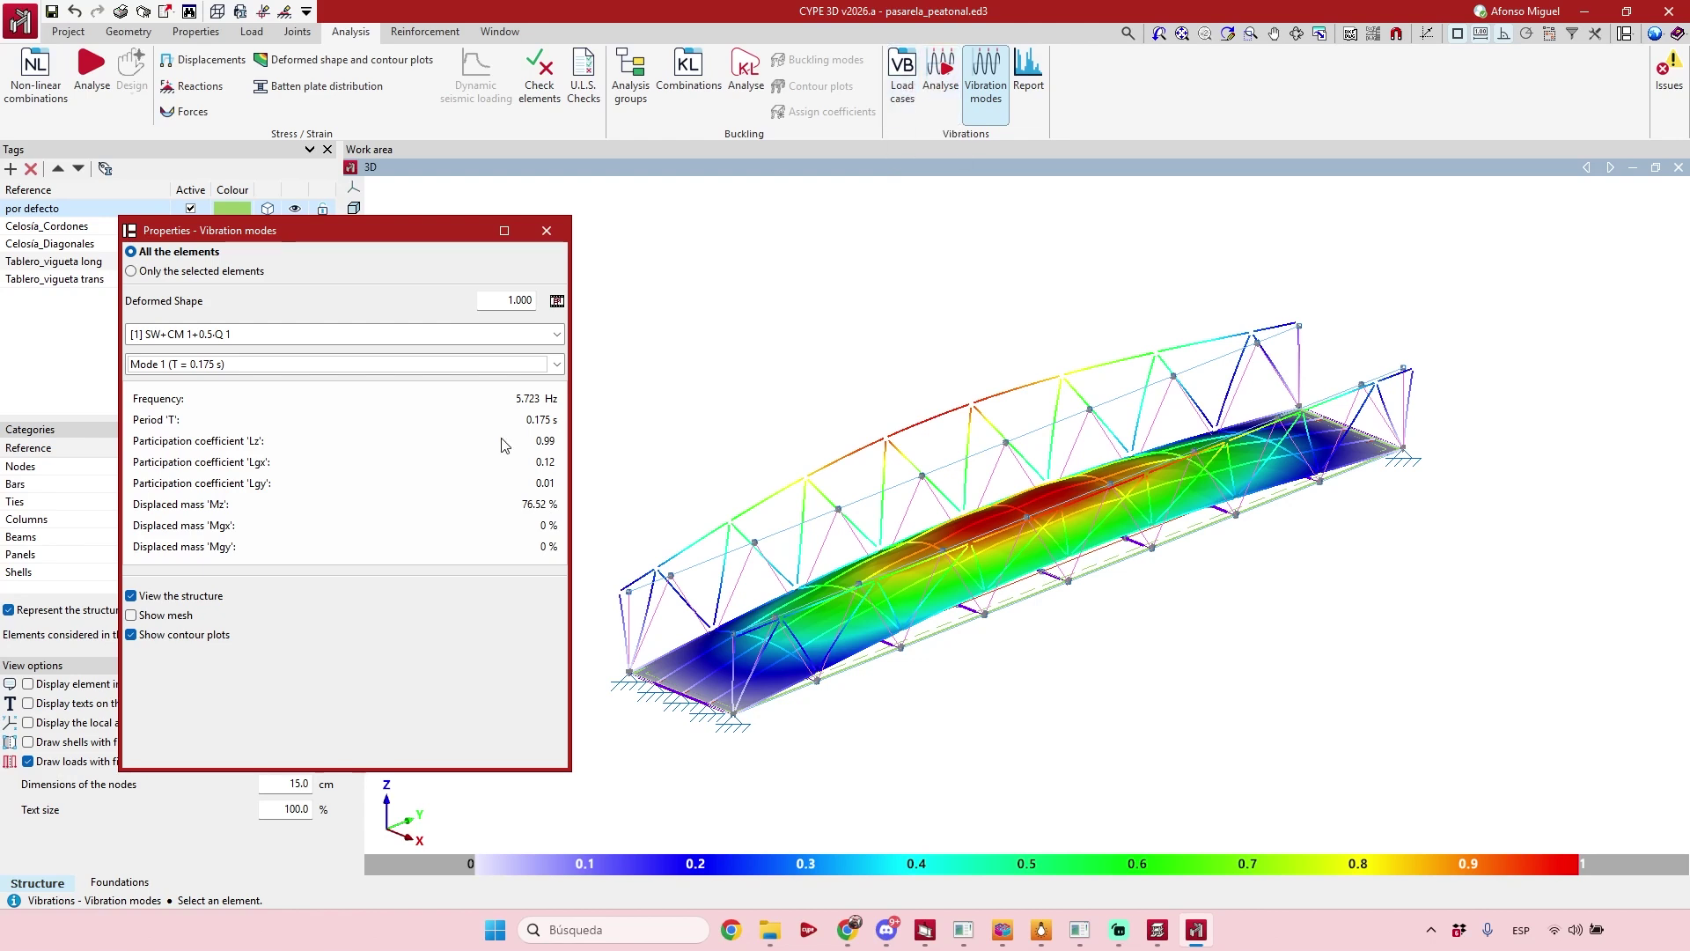
left_click(443, 371)
left_click(438, 483)
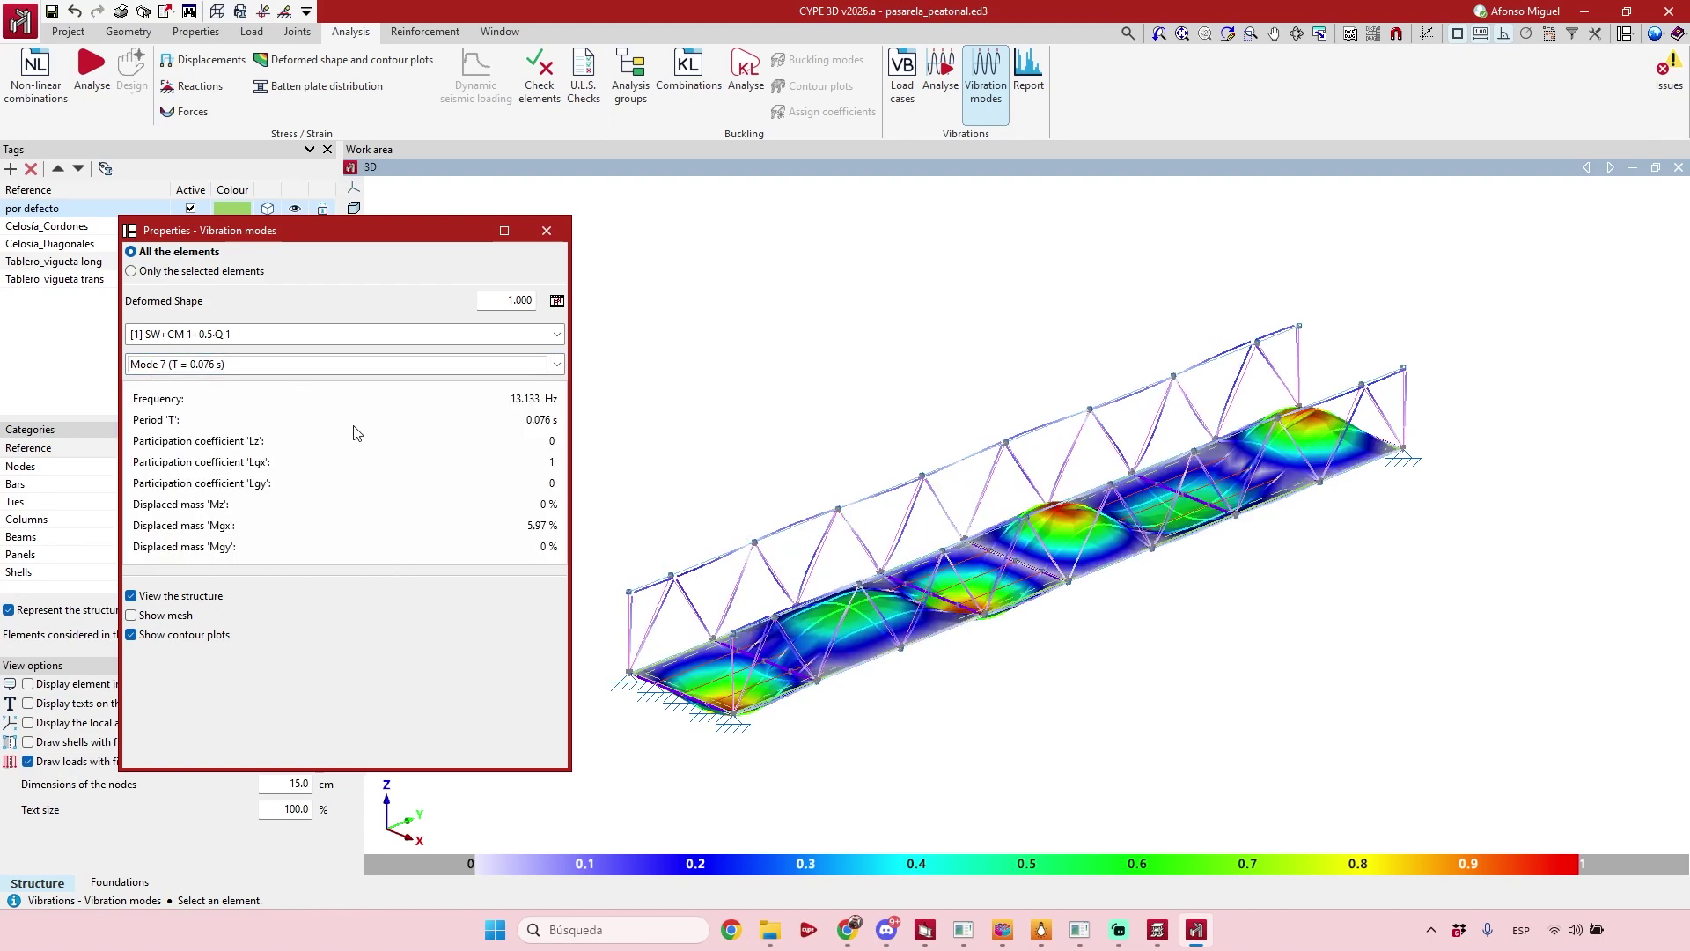
left_click(396, 368)
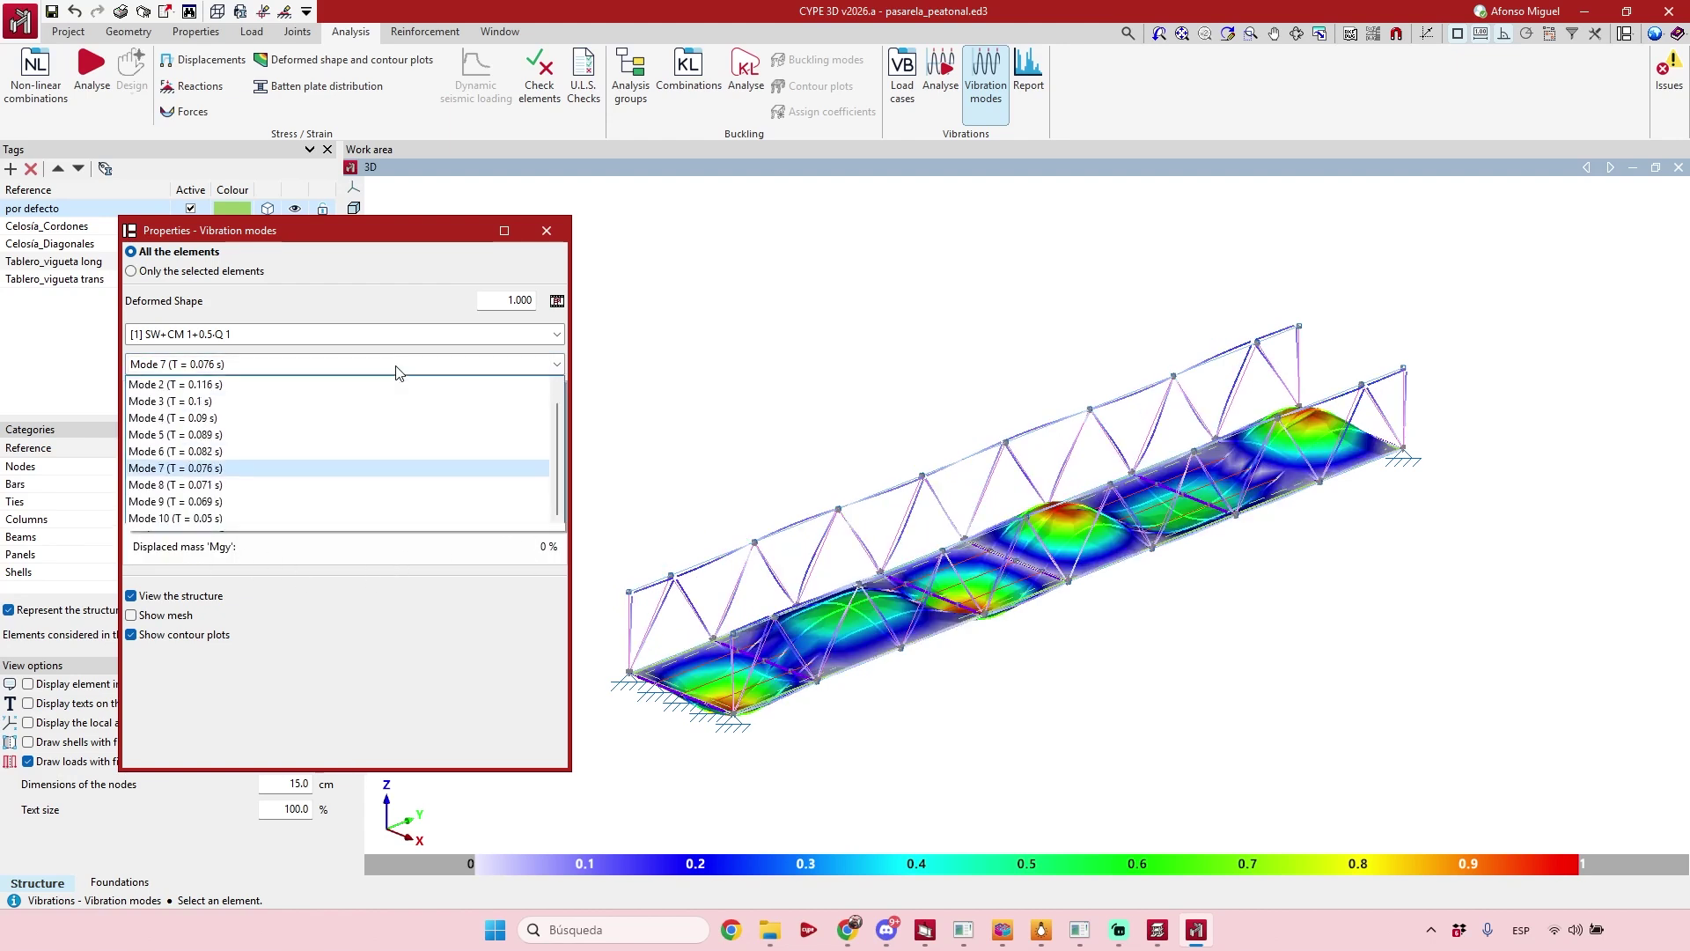
left_click(365, 549)
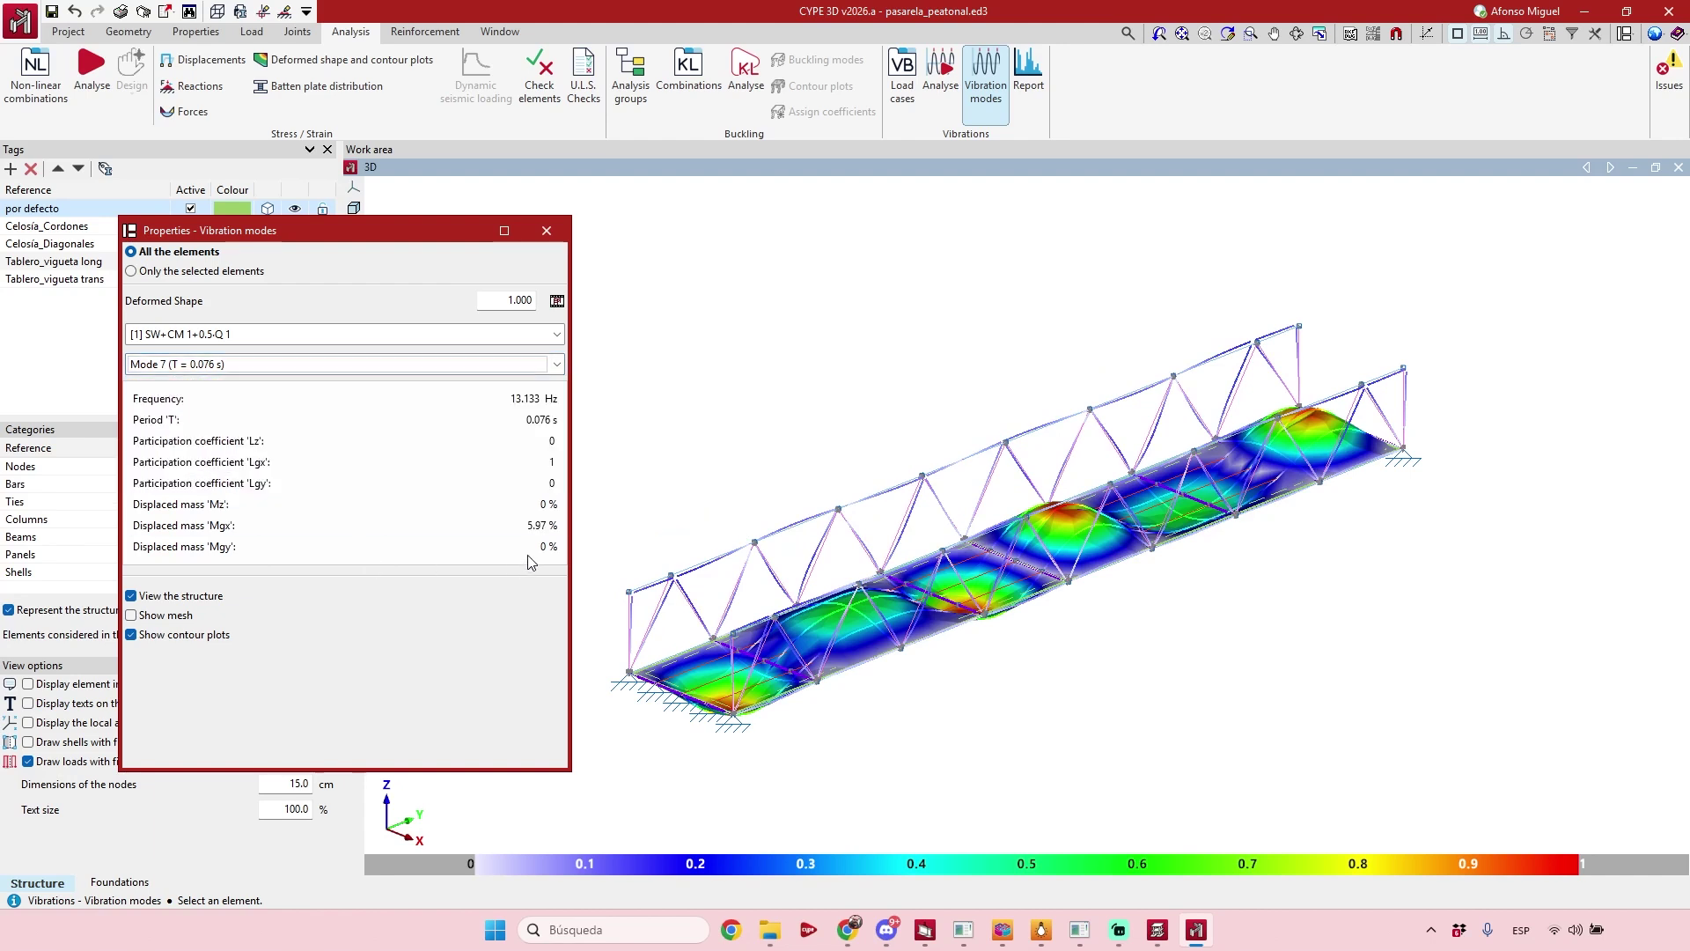
left_click(444, 368)
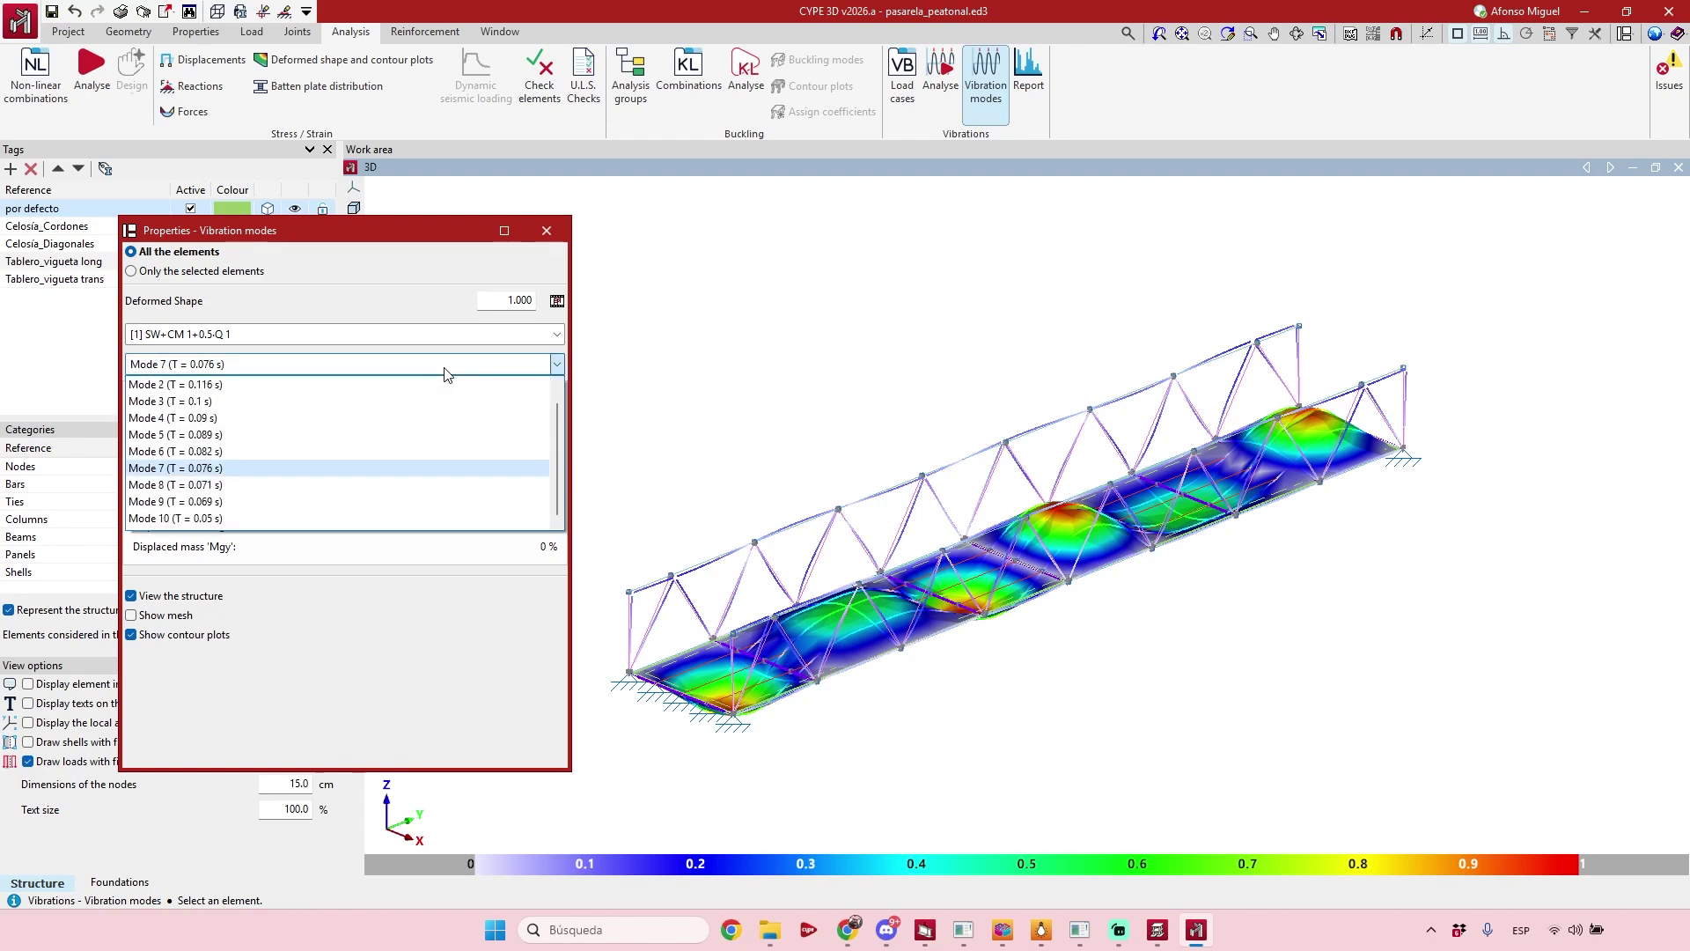
left_click(260, 380)
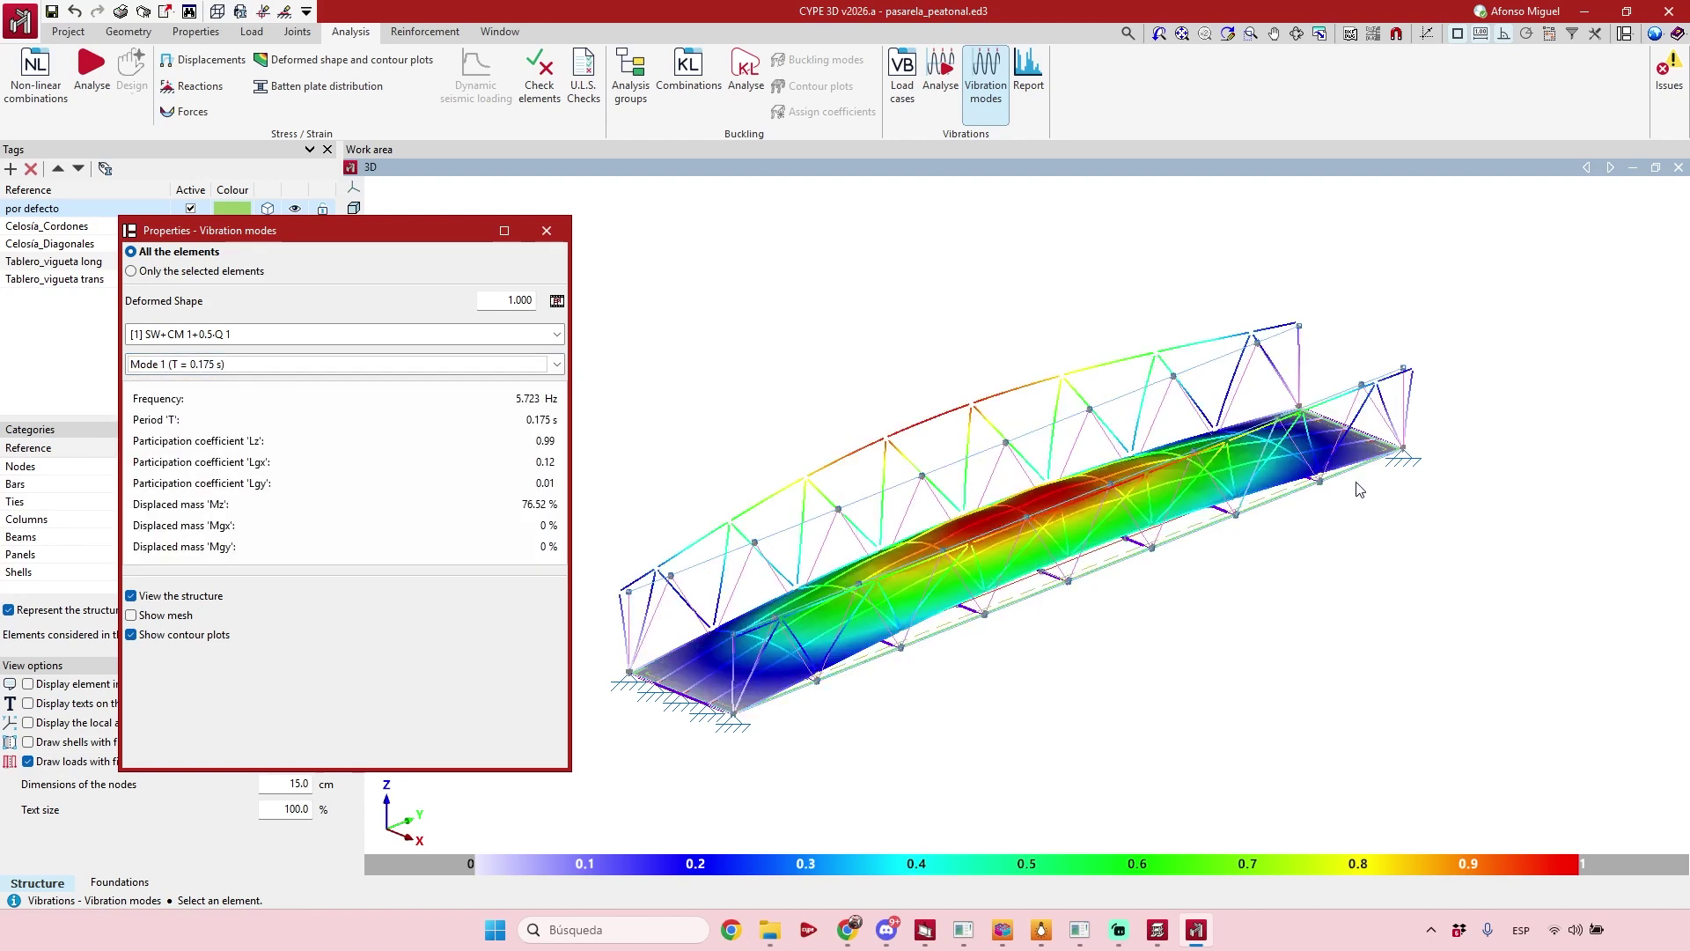
Display Mode 2 and examine the footbridge's deformed shape from the side.
left_click(326, 365)
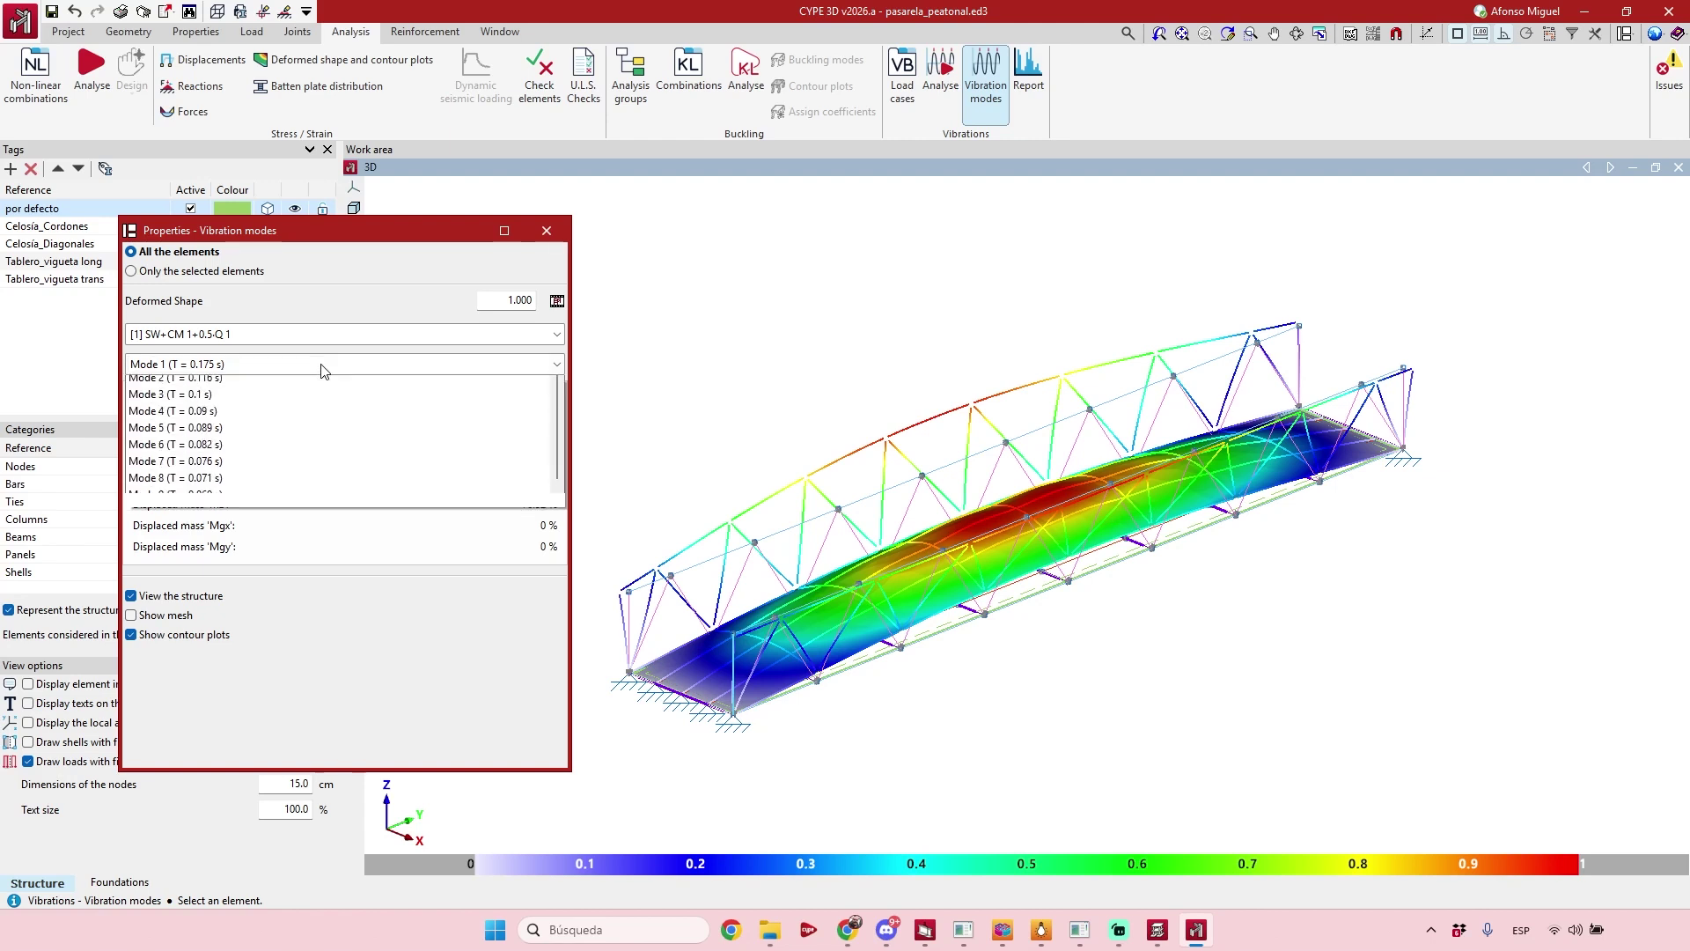
left_click(328, 402)
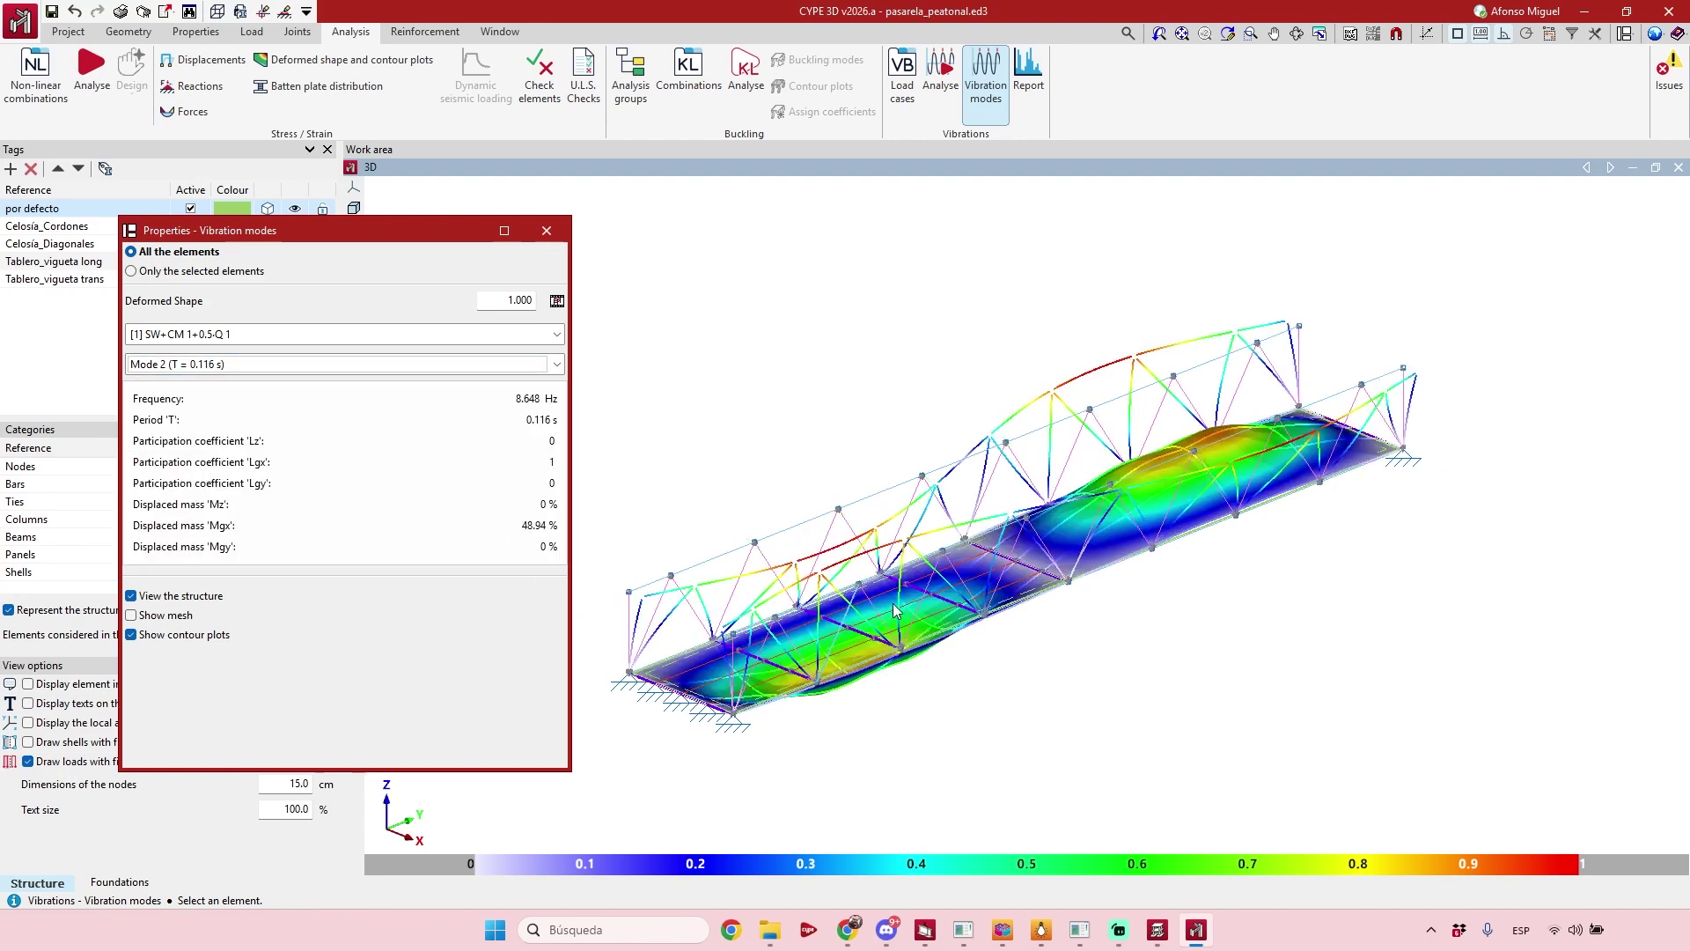
left_click(348, 364)
left_click(349, 366)
mouse_move(1324, 704)
middle_mouse_down()
mouse_move(1279, 649)
mouse_move(1350, 694)
middle_mouse_up()
Display Mode 3 and examine its deformed shape along the deck from the side and from above.
left_click(243, 362)
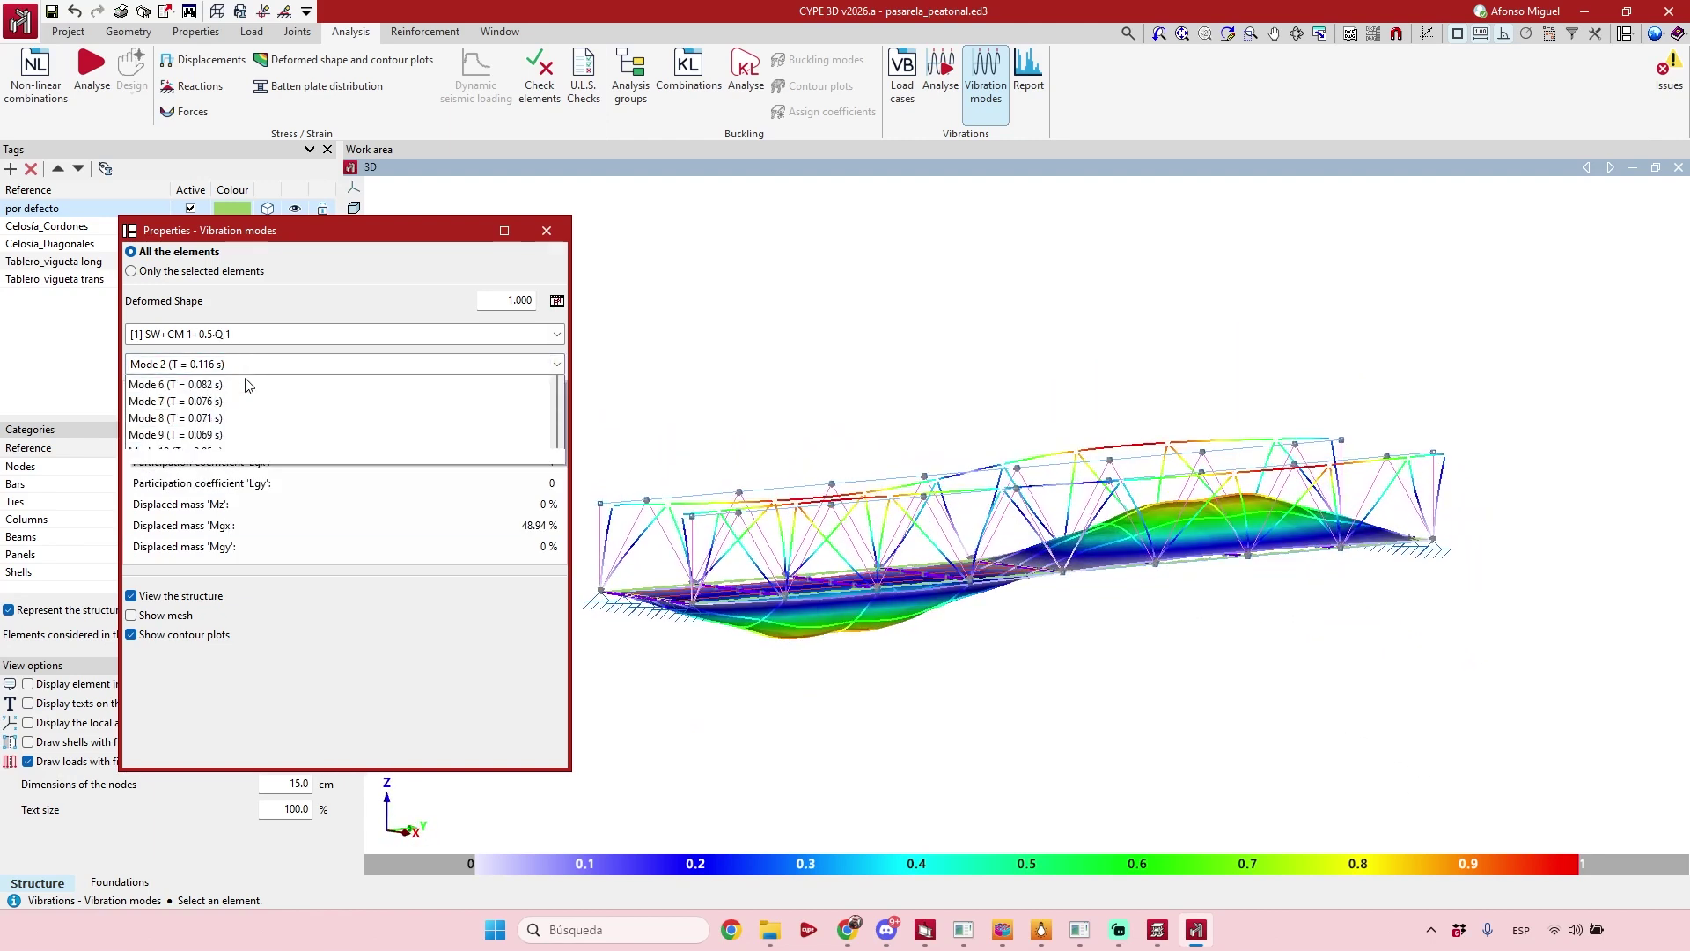
left_click(260, 409)
mouse_move(1109, 707)
middle_mouse_down()
mouse_move(1122, 735)
mouse_move(1093, 694)
middle_mouse_up()
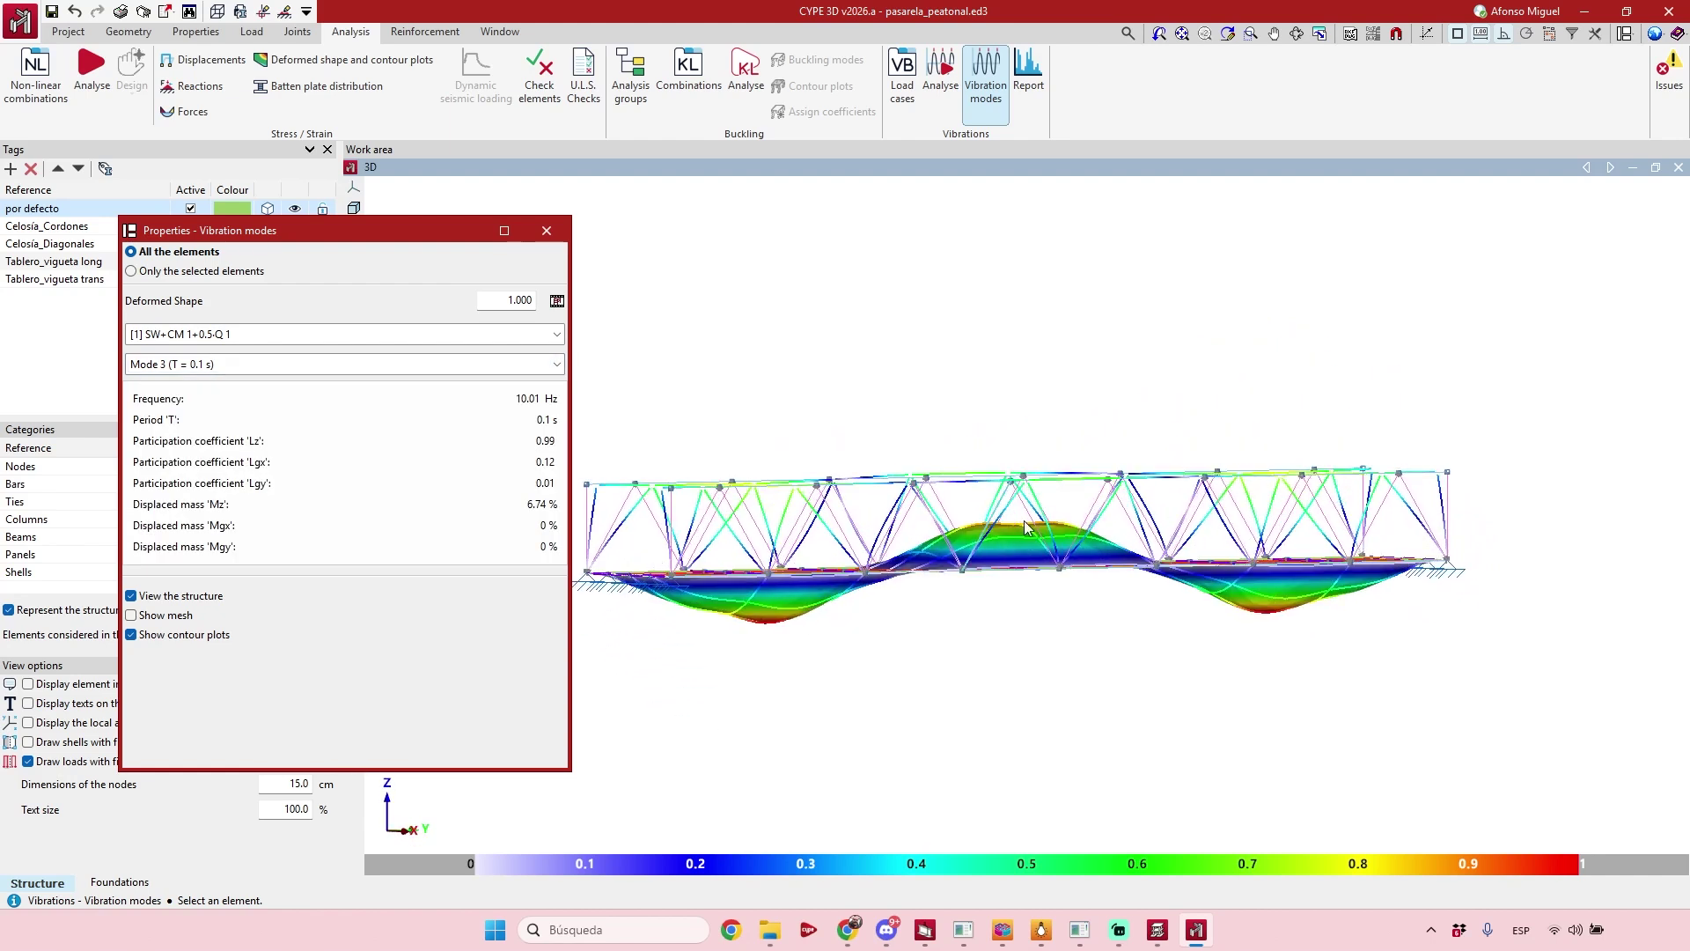
middle_click_drag(1264, 643, 1287, 687)
Display Mode 4 of the footbridge and examine the deck's deformation from the side.
left_click(341, 366)
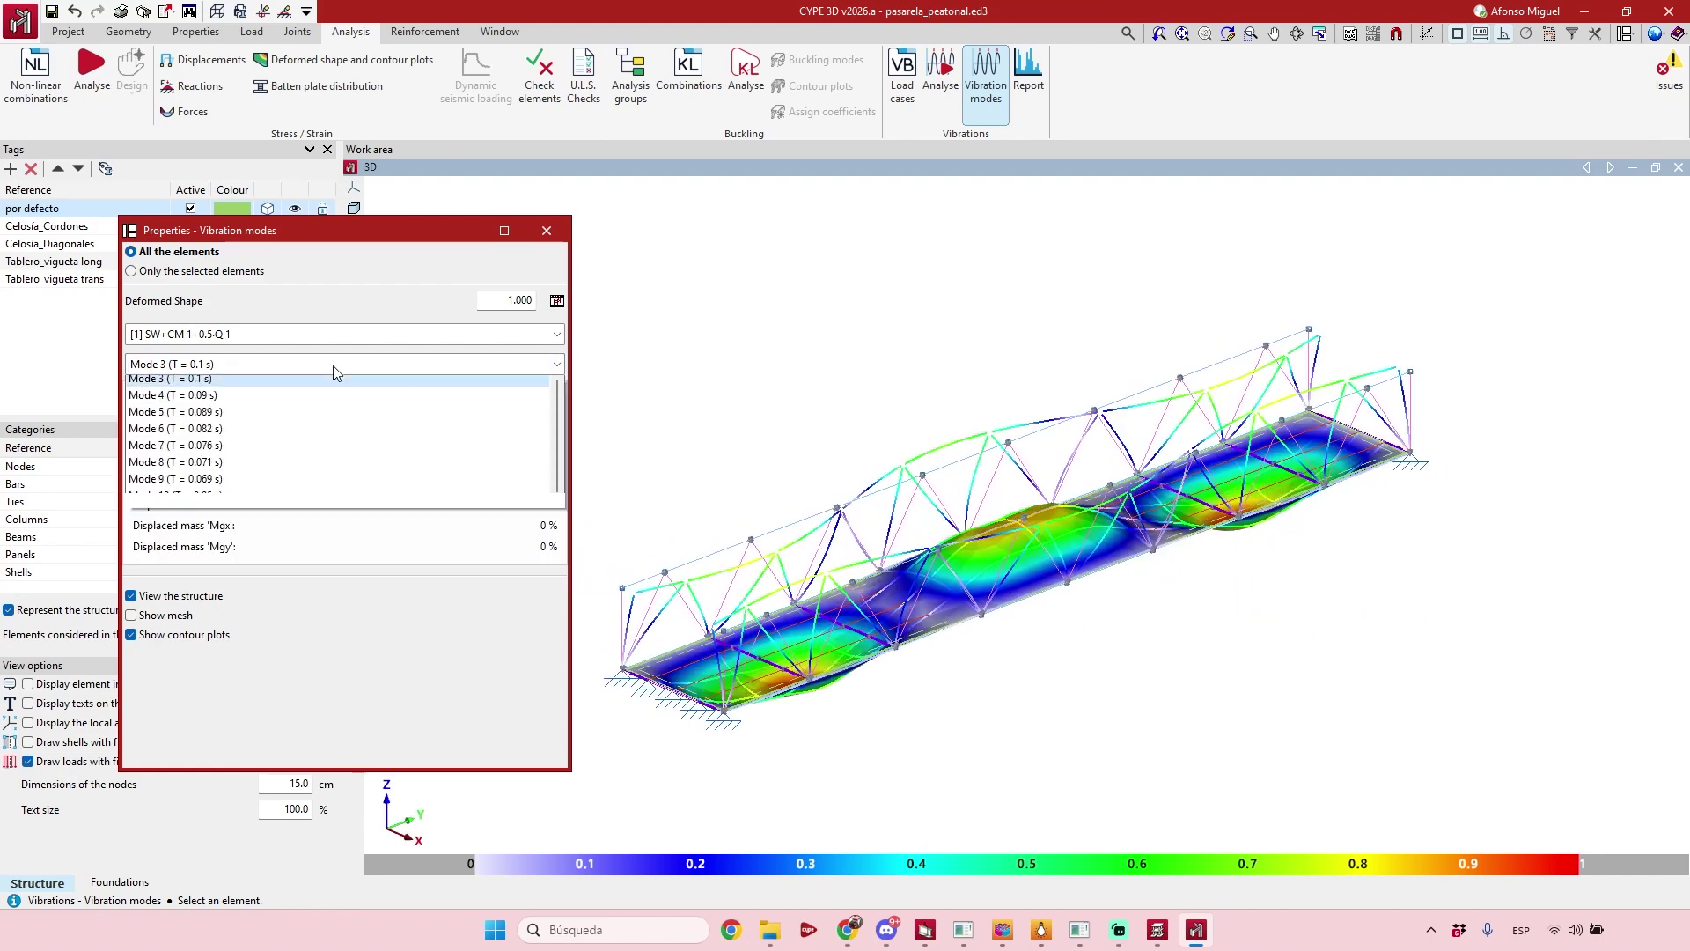
left_click(327, 419)
middle_click_drag(1142, 702, 1180, 615)
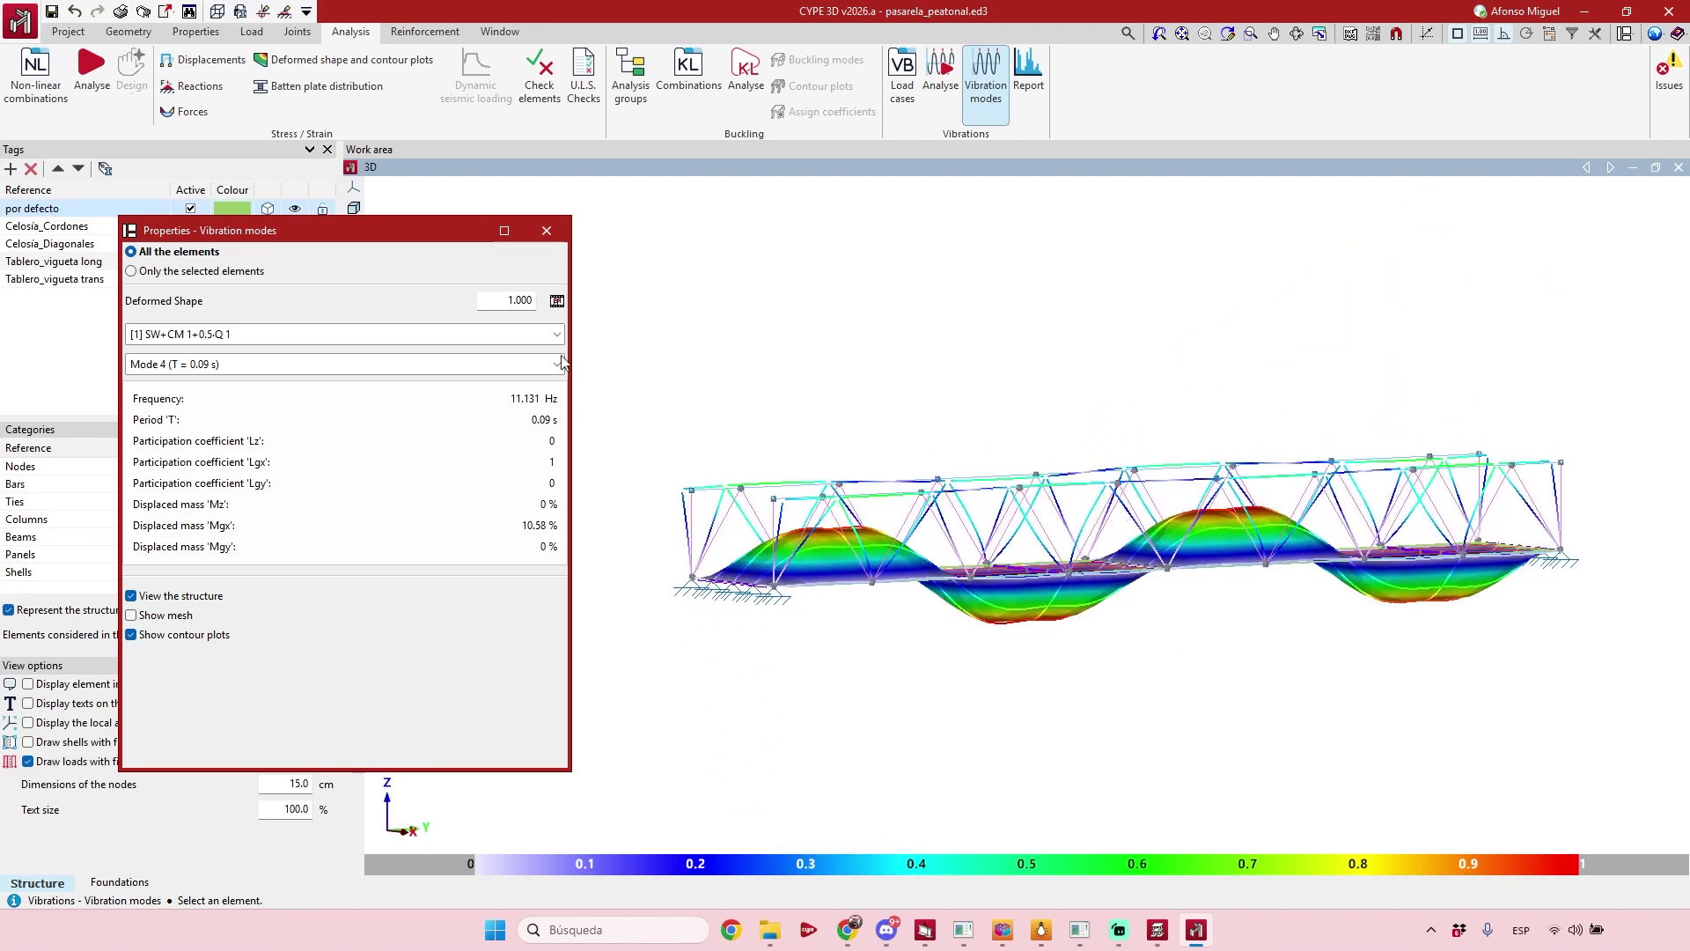
Open the Mode 4 deformed shape animation, inspect it from several angles with its view options shown, maximise it and close it.
left_click(558, 301)
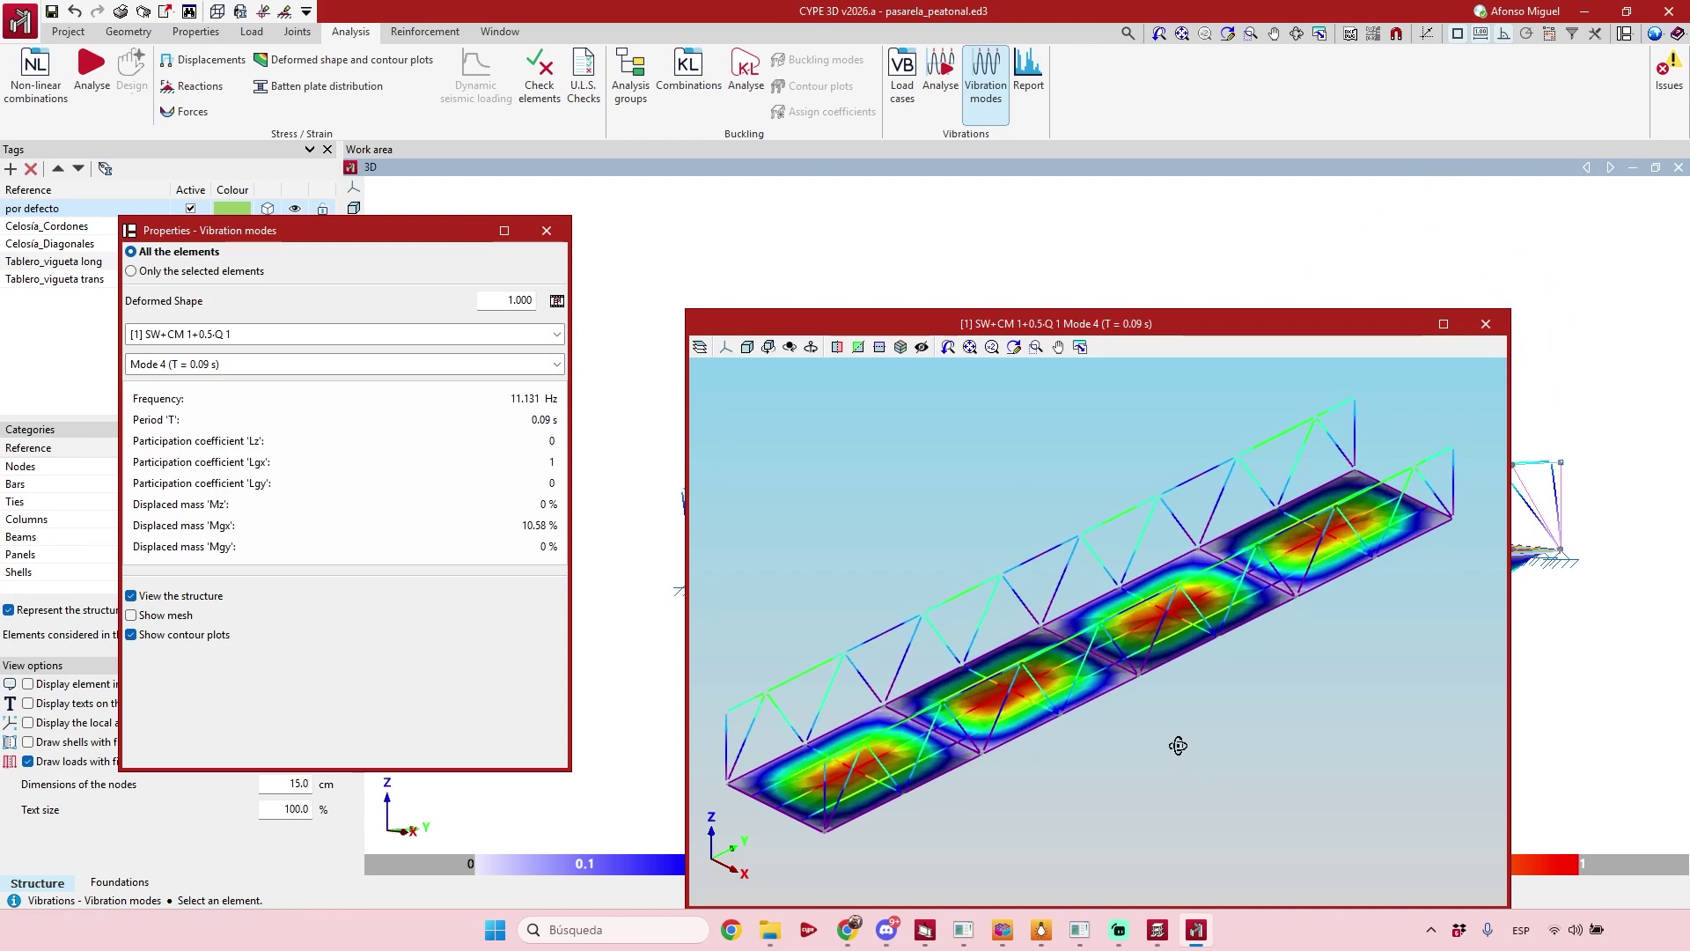
middle_click_drag(1178, 745, 1170, 716)
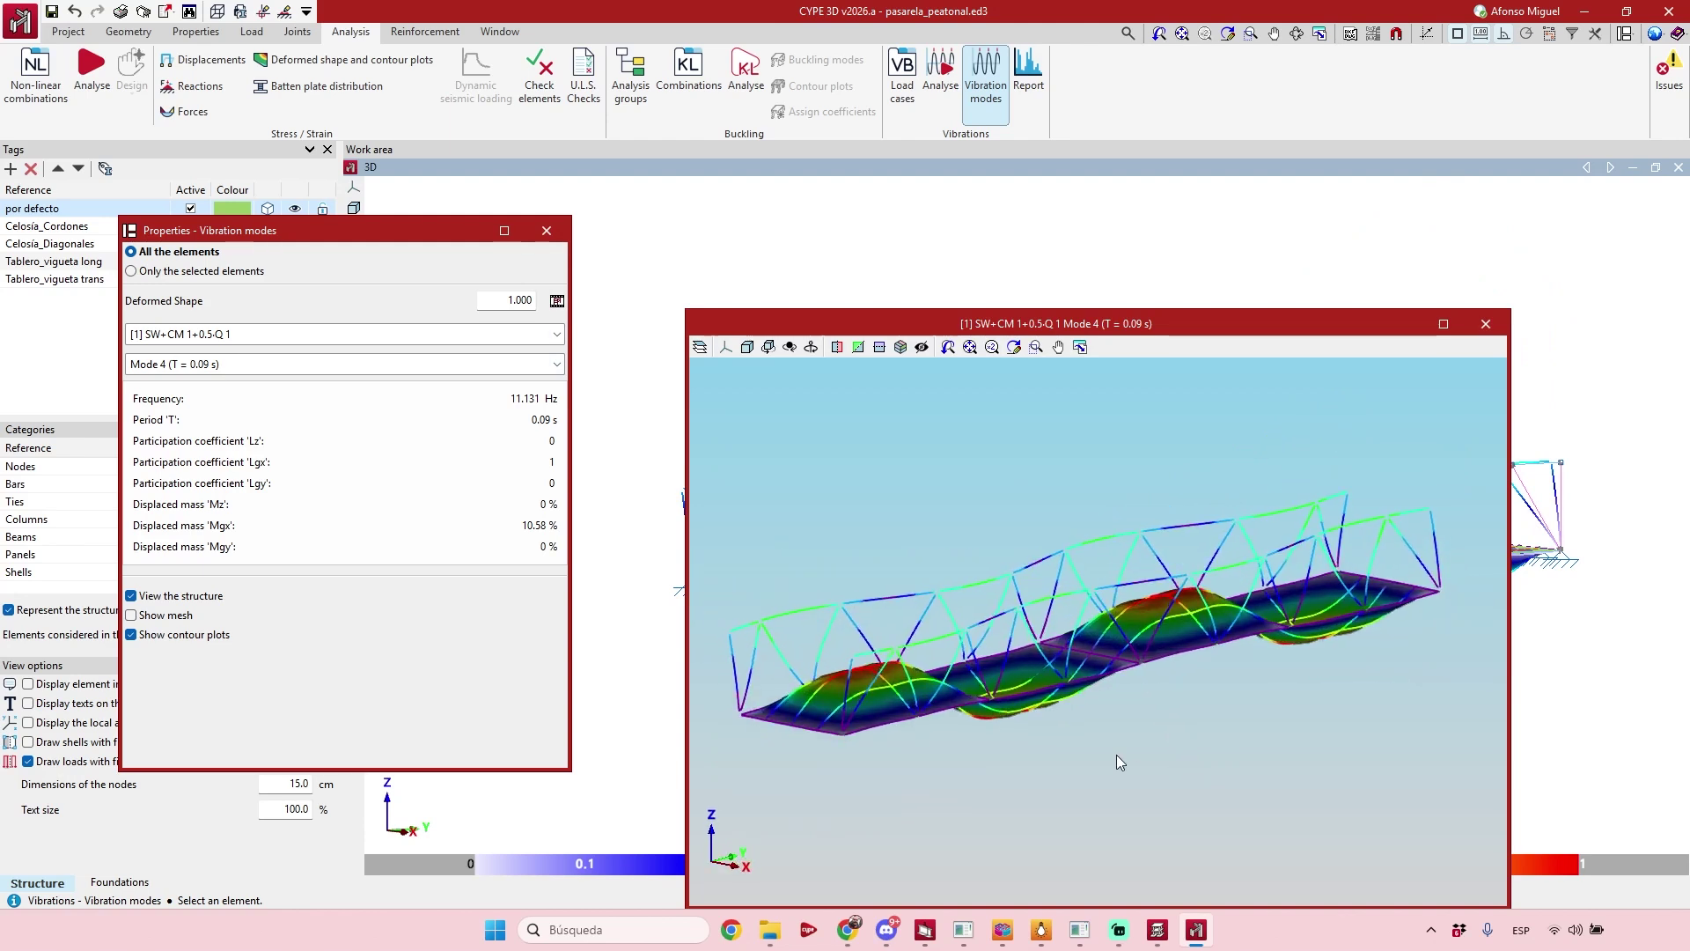
middle_click_drag(1120, 762, 1162, 673)
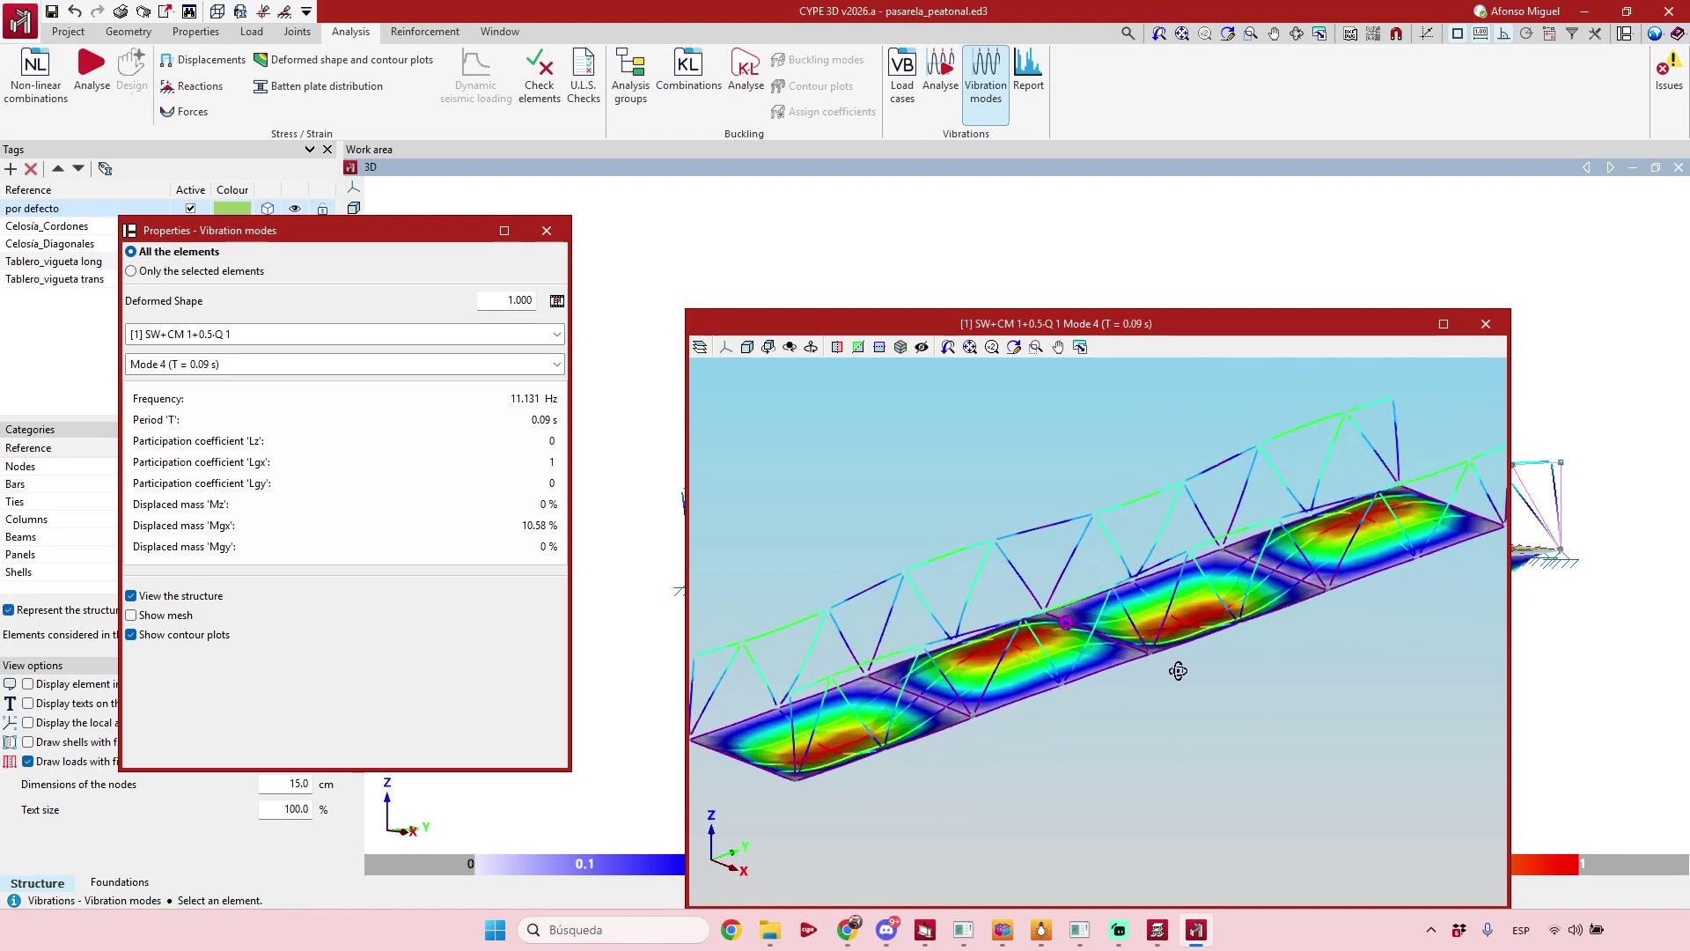
left_click(700, 348)
left_click(1443, 324)
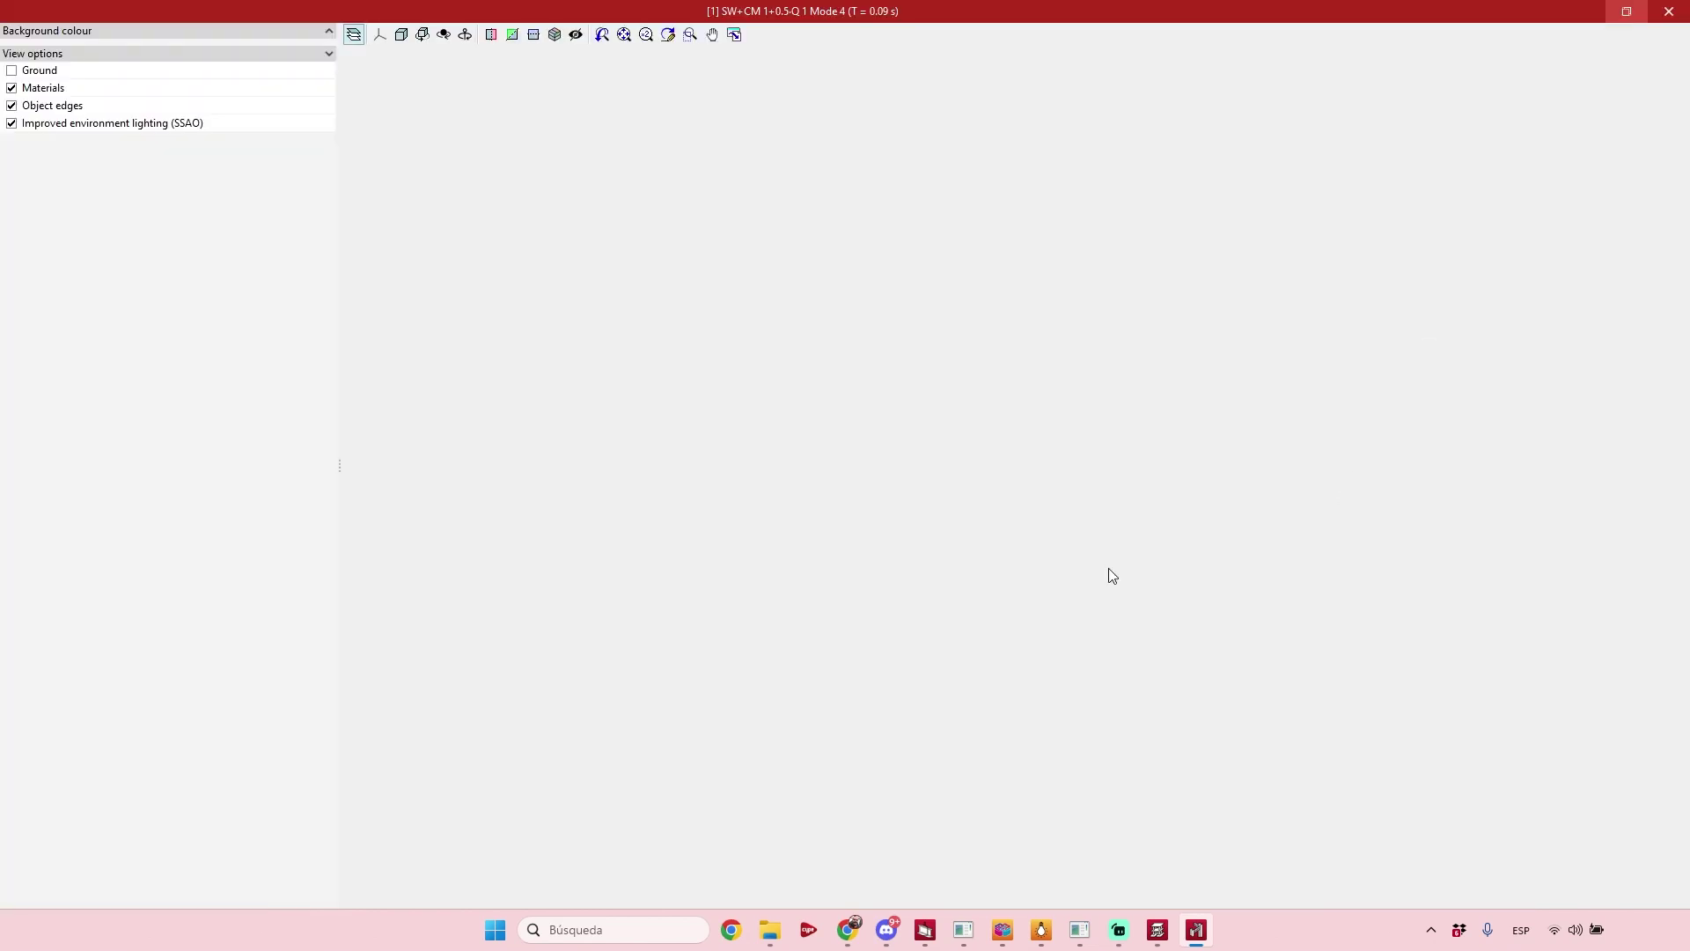
middle_click_drag(932, 584, 1047, 695)
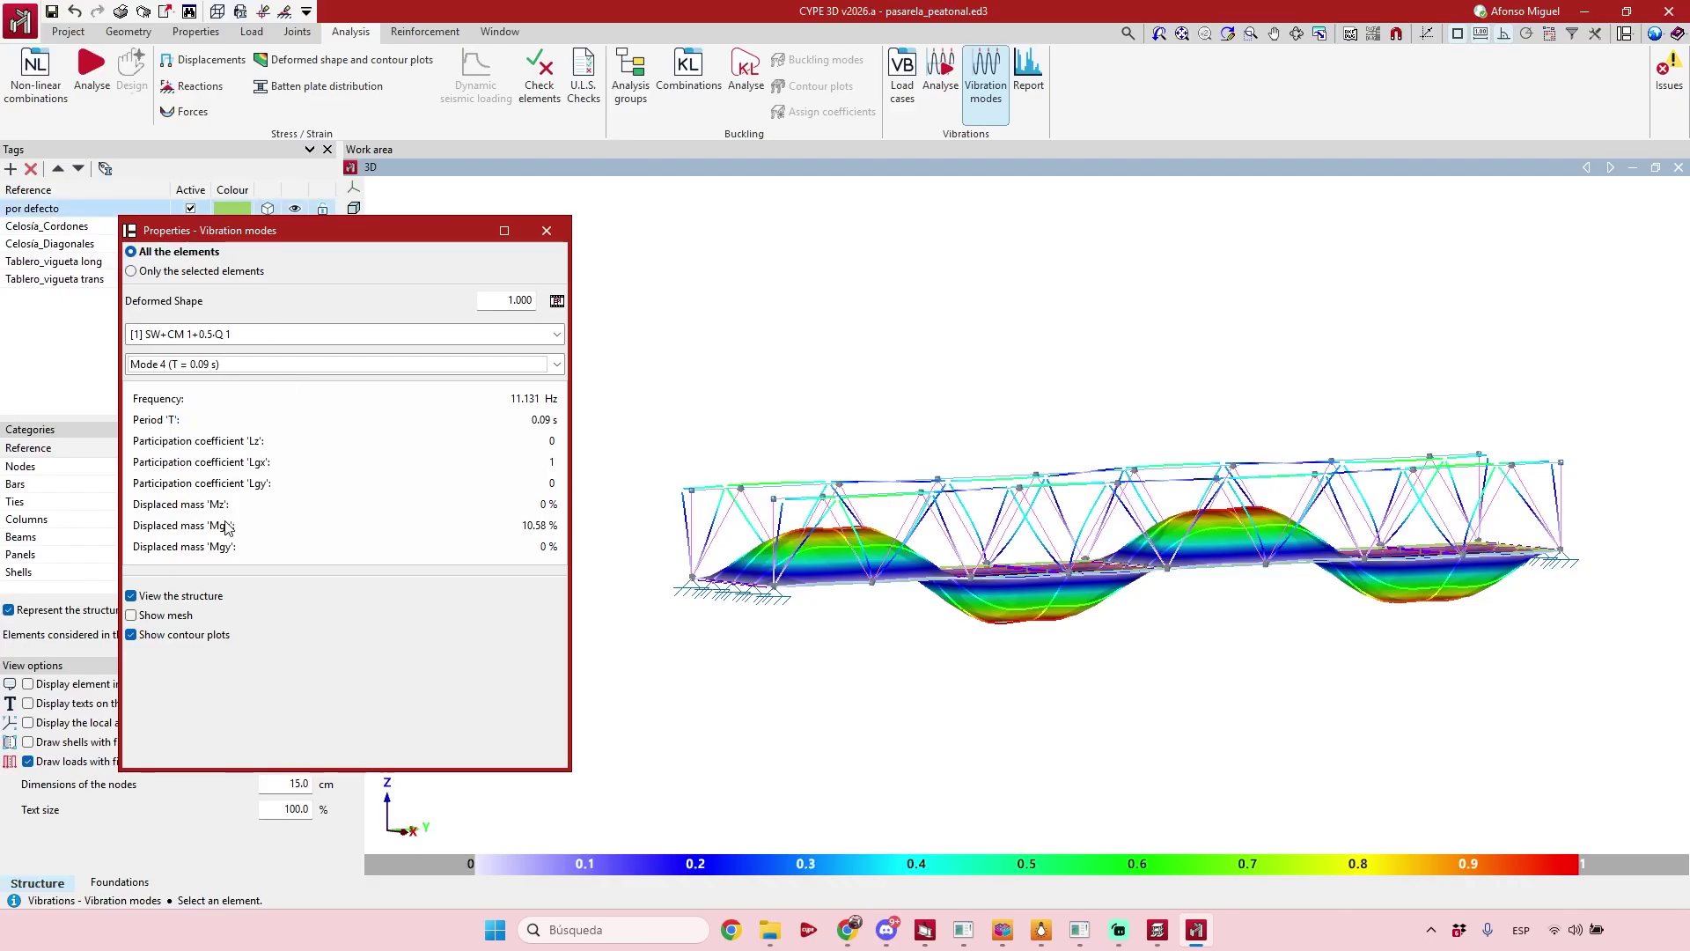
Show the mesh on the Mode 4 deformed shape, and compare it with the structure hidden and shown from an oblique view.
left_click(162, 615)
middle_click_drag(909, 702, 906, 724)
left_click(203, 597)
left_click(203, 598)
left_click(201, 600)
left_click(202, 600)
middle_click_drag(1211, 616, 880, 607)
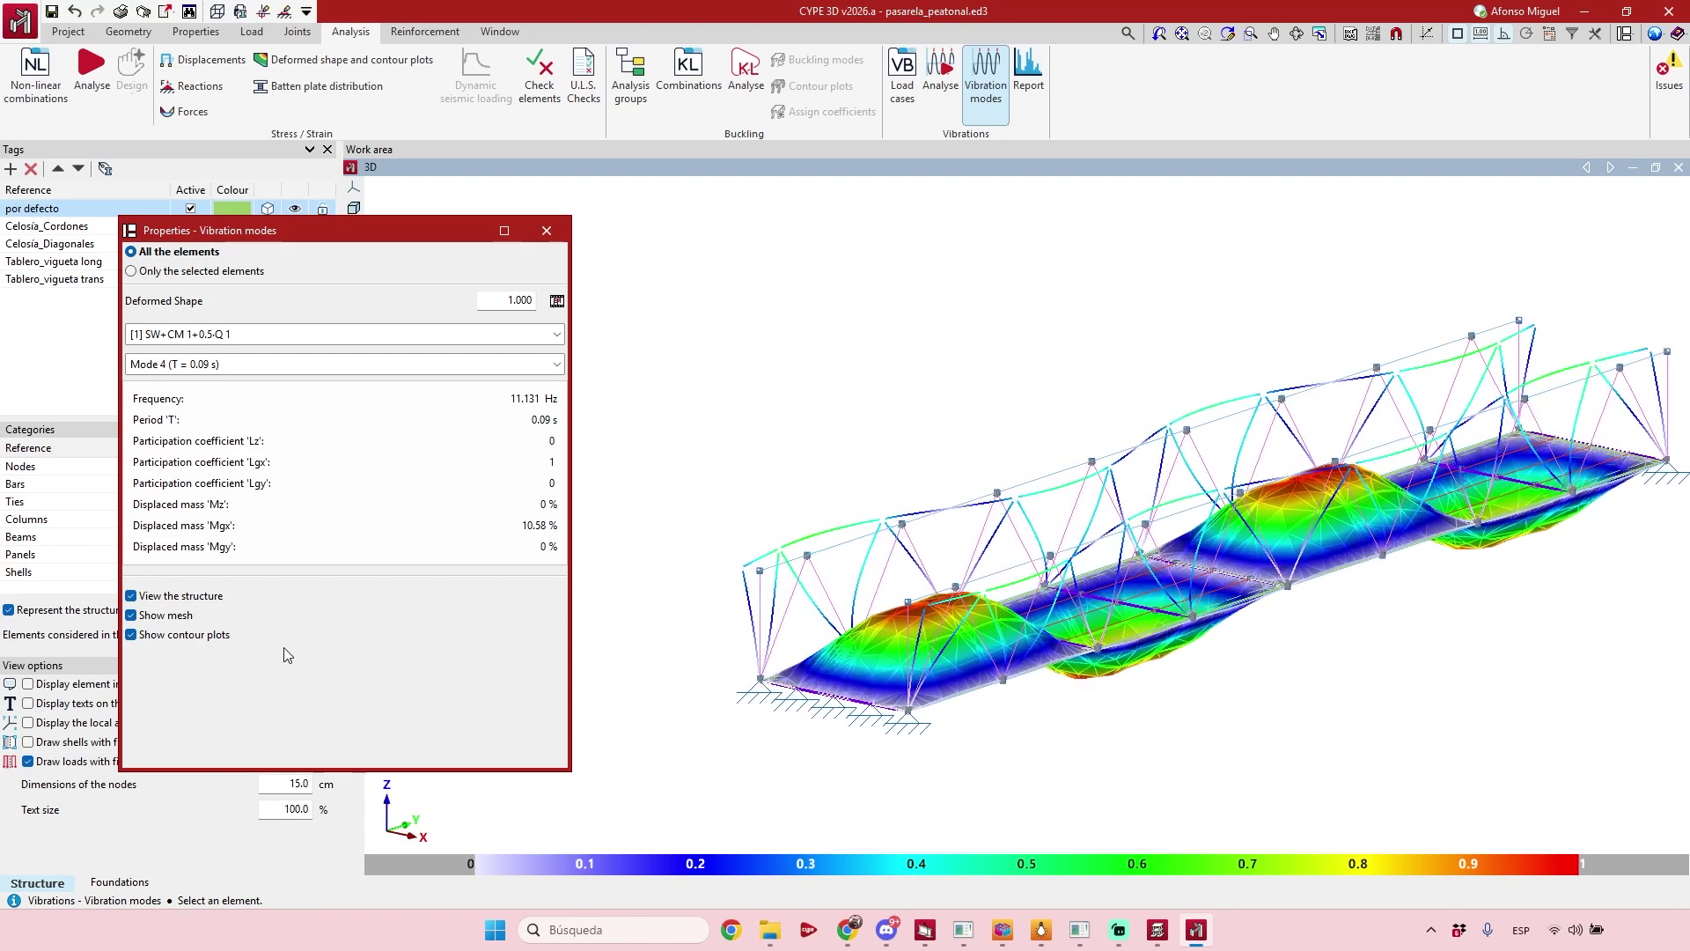
Toggle the contour plots off and back on to compare the footbridge's deformed mesh with and without colours.
left_click(183, 635)
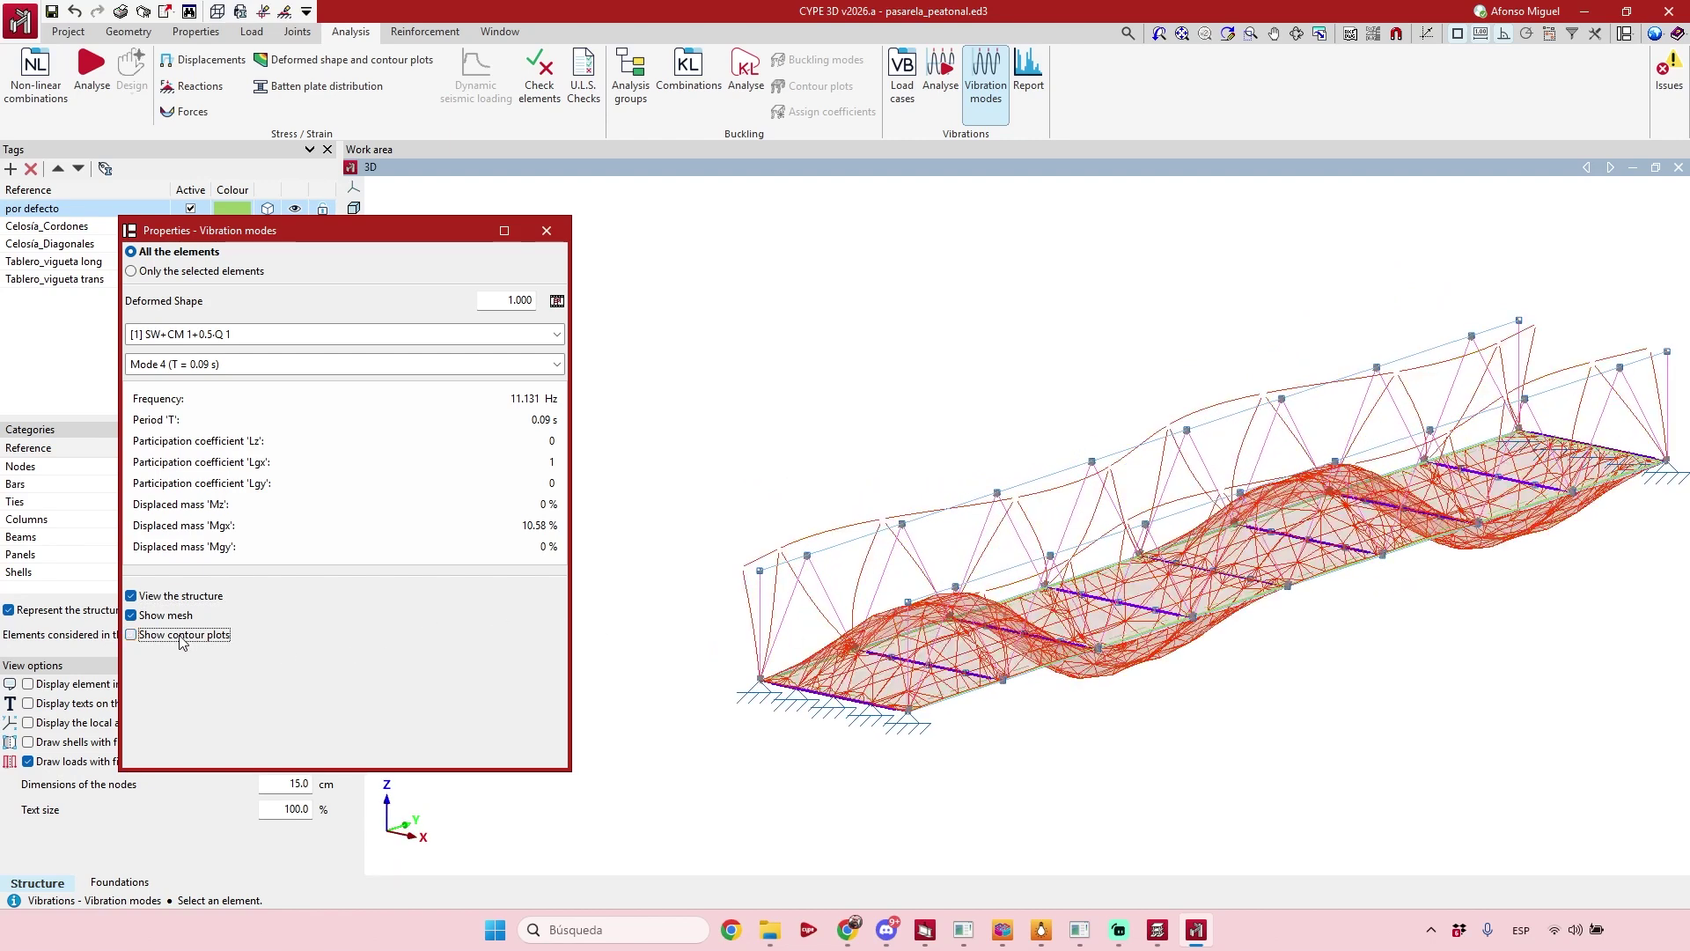
left_click(182, 635)
left_click(180, 636)
left_click(181, 636)
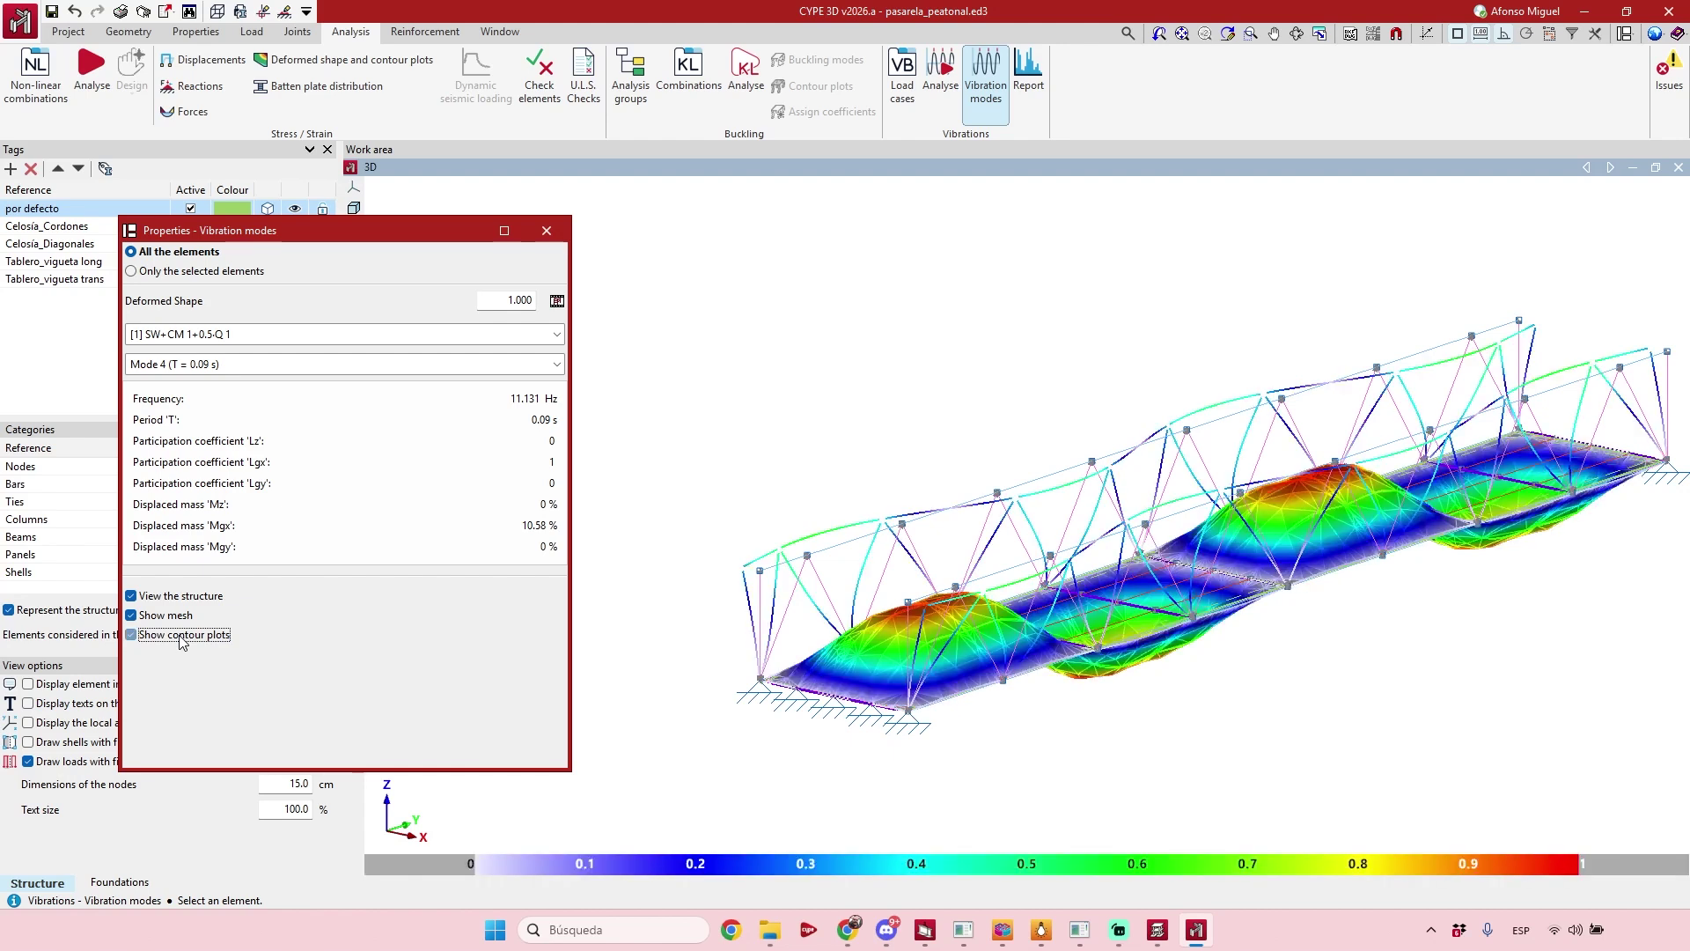
Try displaying the mode shape for only the selected elements, restore it for all the elements and close the vibration mode properties.
left_click(225, 273)
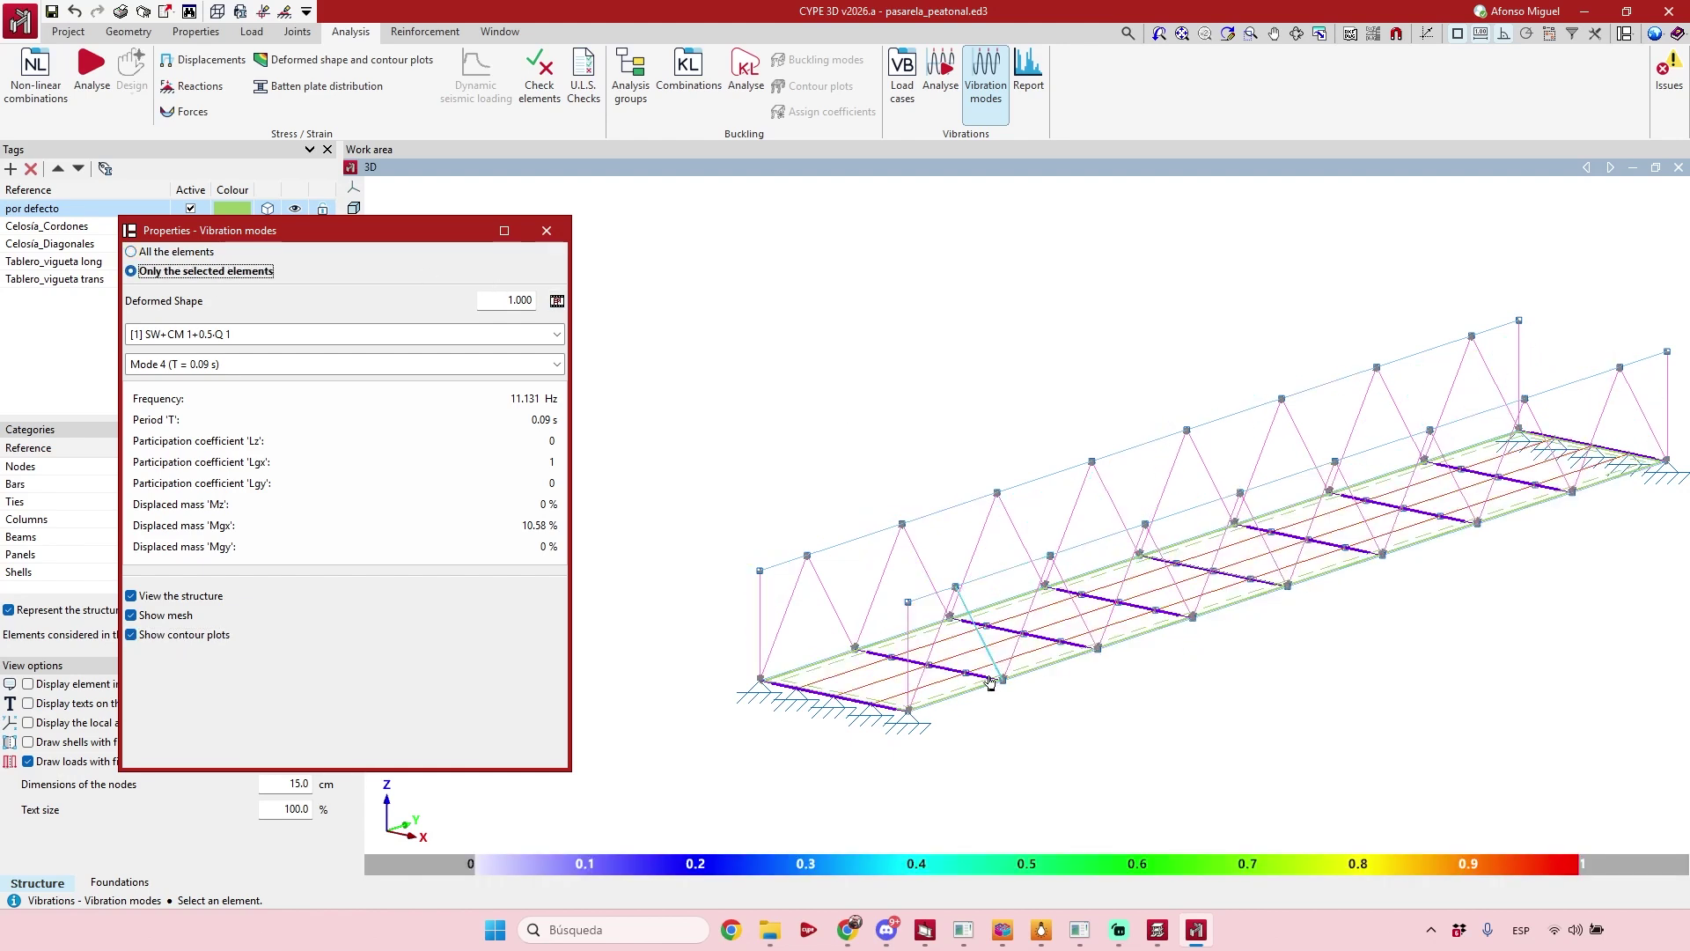
left_click(960, 693)
left_click(195, 257)
middle_click_drag(1158, 568, 1104, 553, "shift")
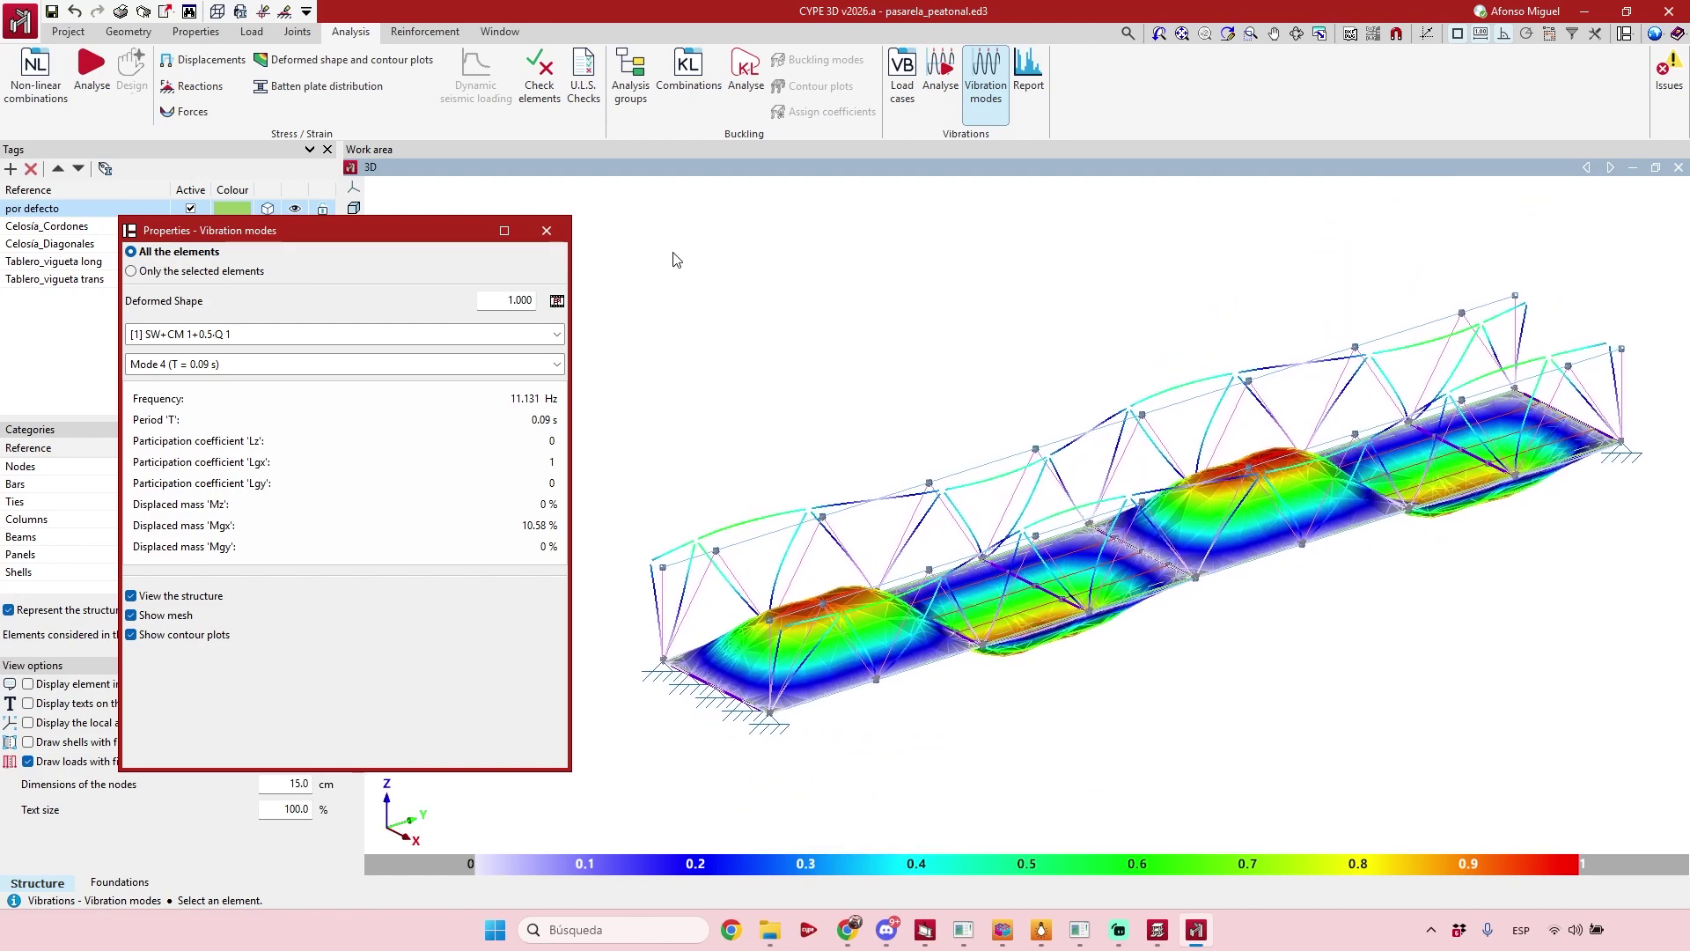
left_click(555, 233)
middle_click_drag(1200, 706, 1181, 675, "shift")
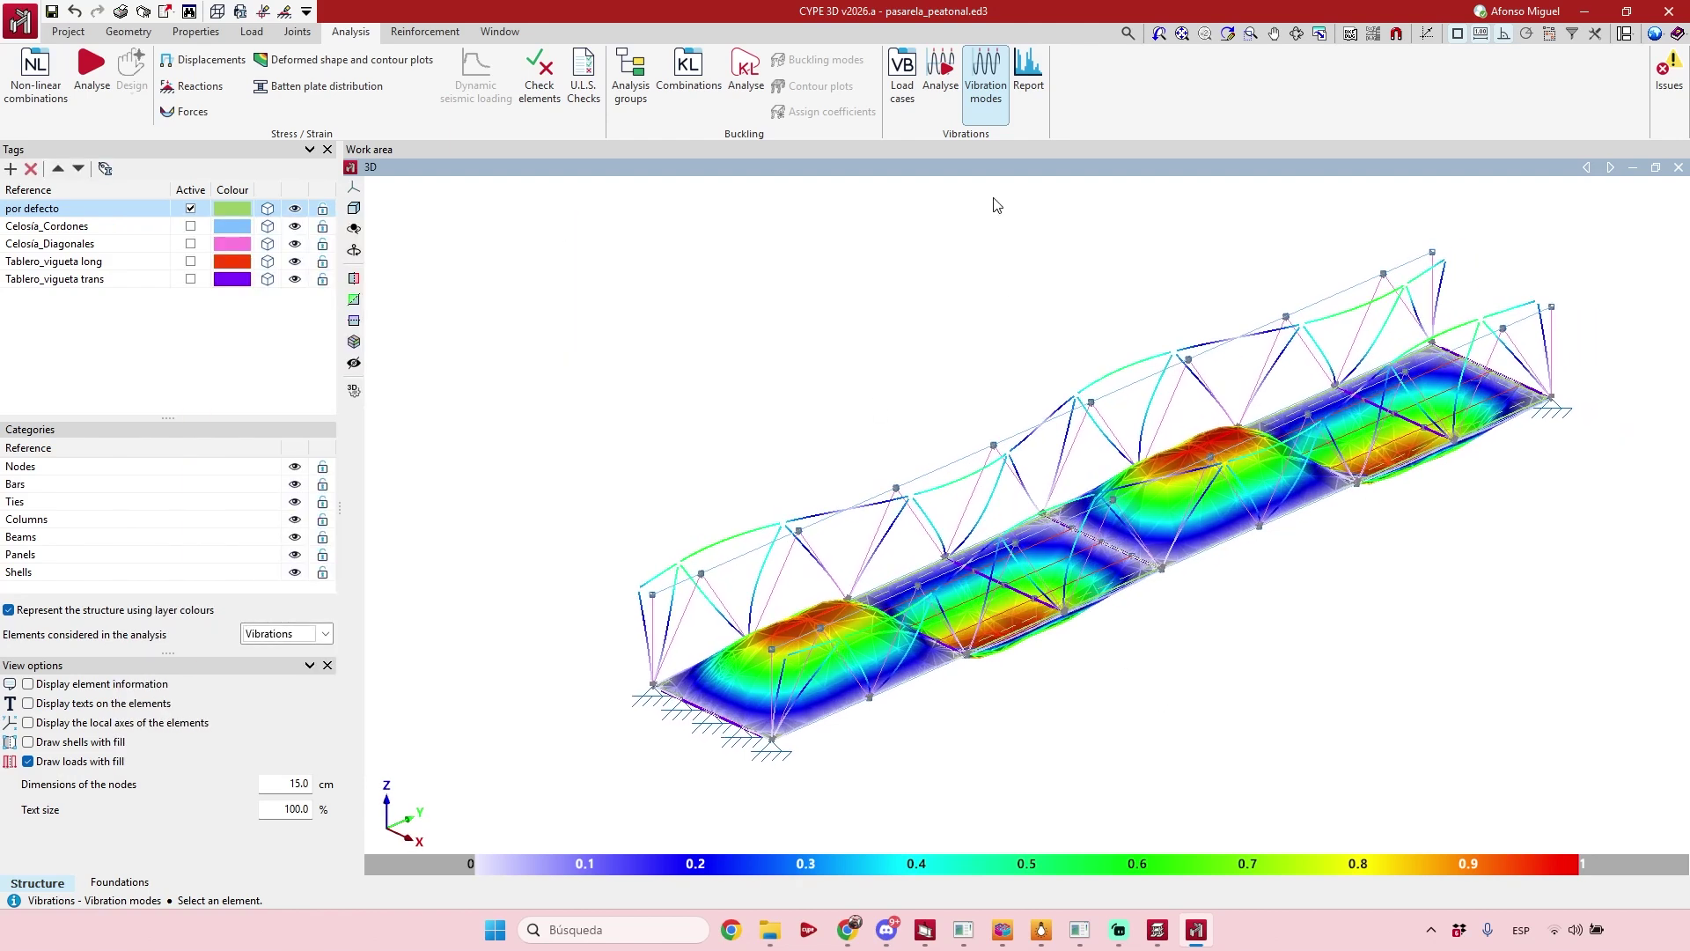
Open the vibration analysis report, examine the modes table for SW+CM 1+0.5·Q 1 and the Mz-frequency chart, and close the report.
left_click(1025, 121)
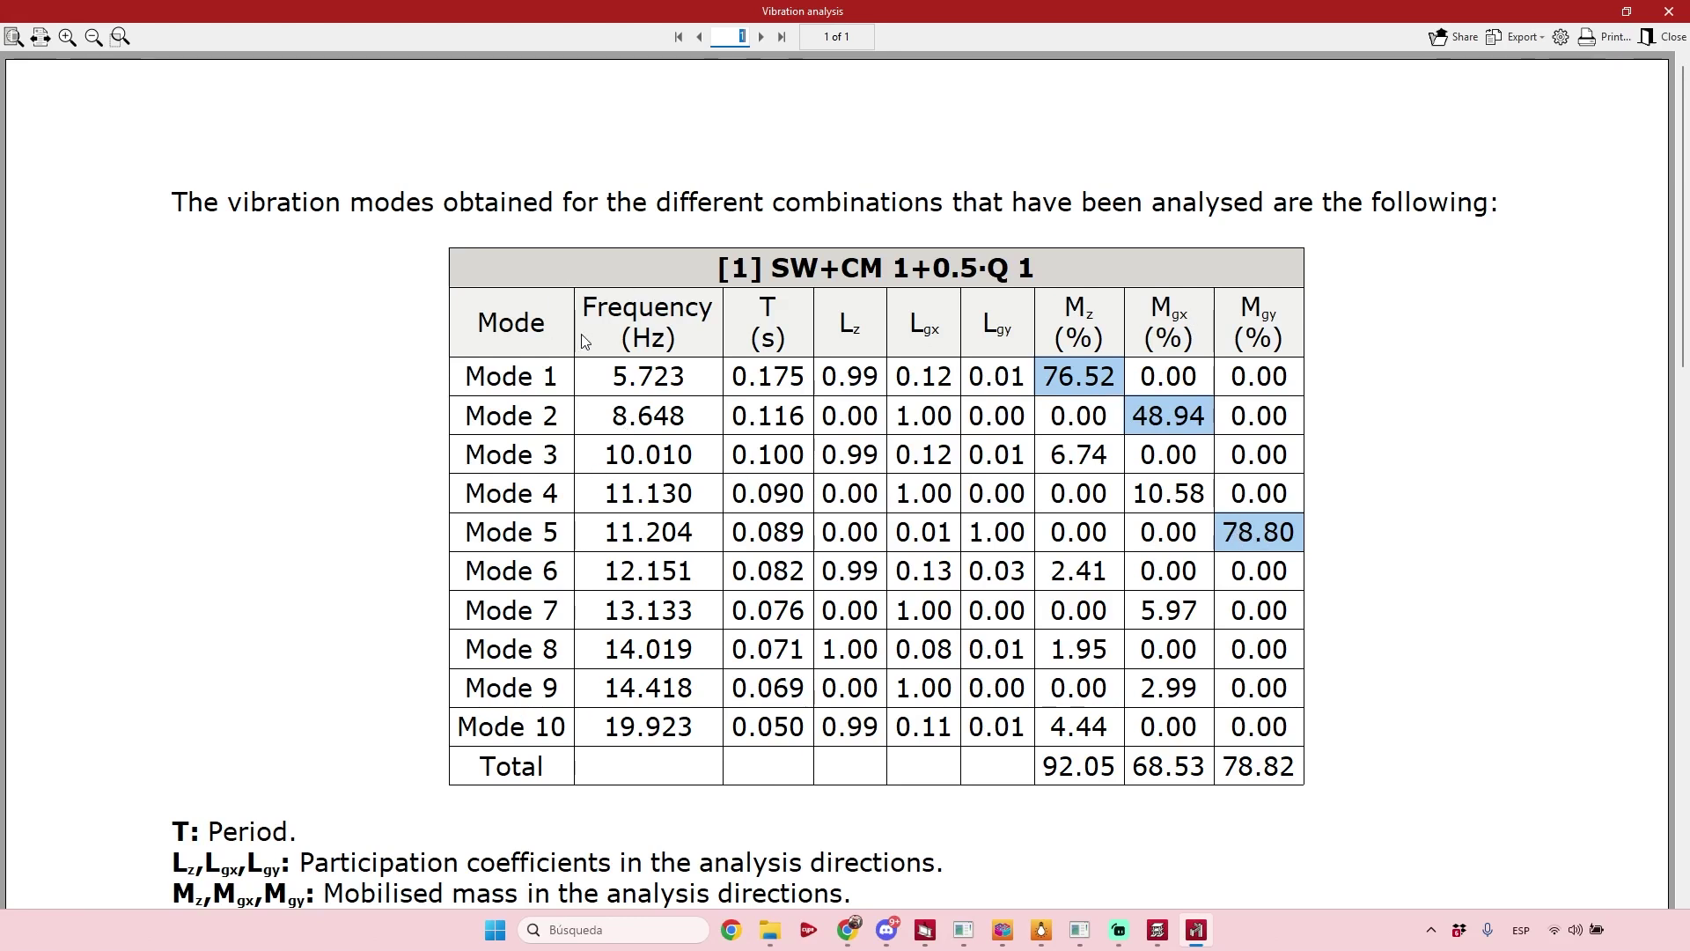
scroll(519, 678, "down", 3)
scroll(816, 583, "down", 3)
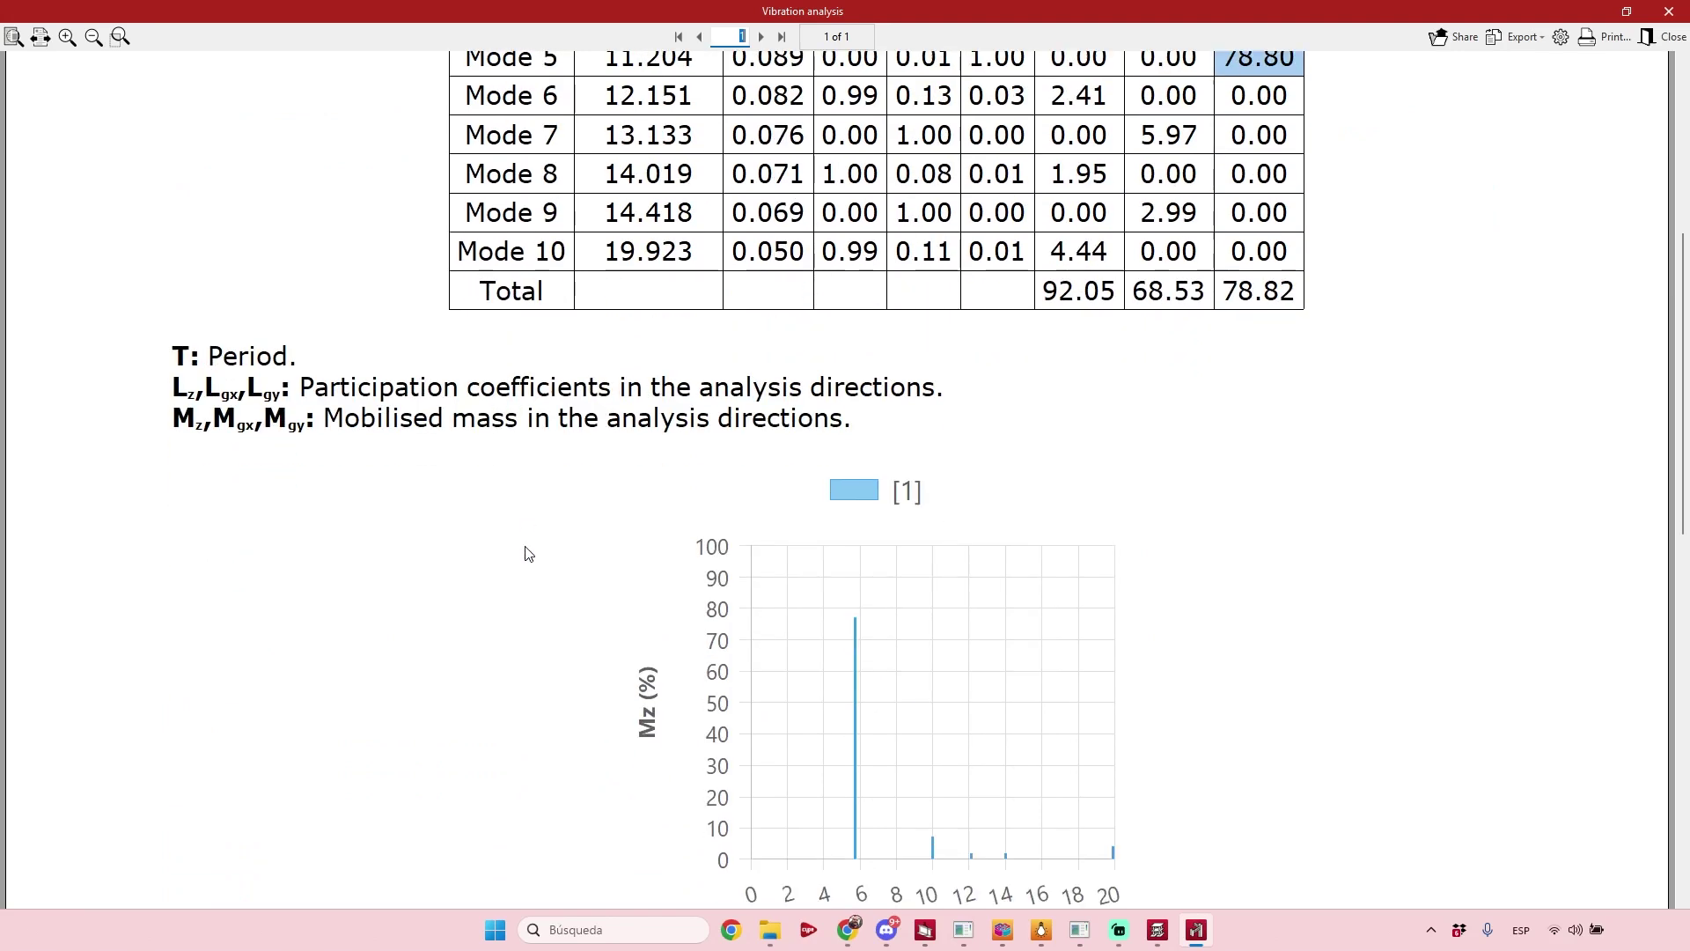
scroll(432, 546, "down", 2)
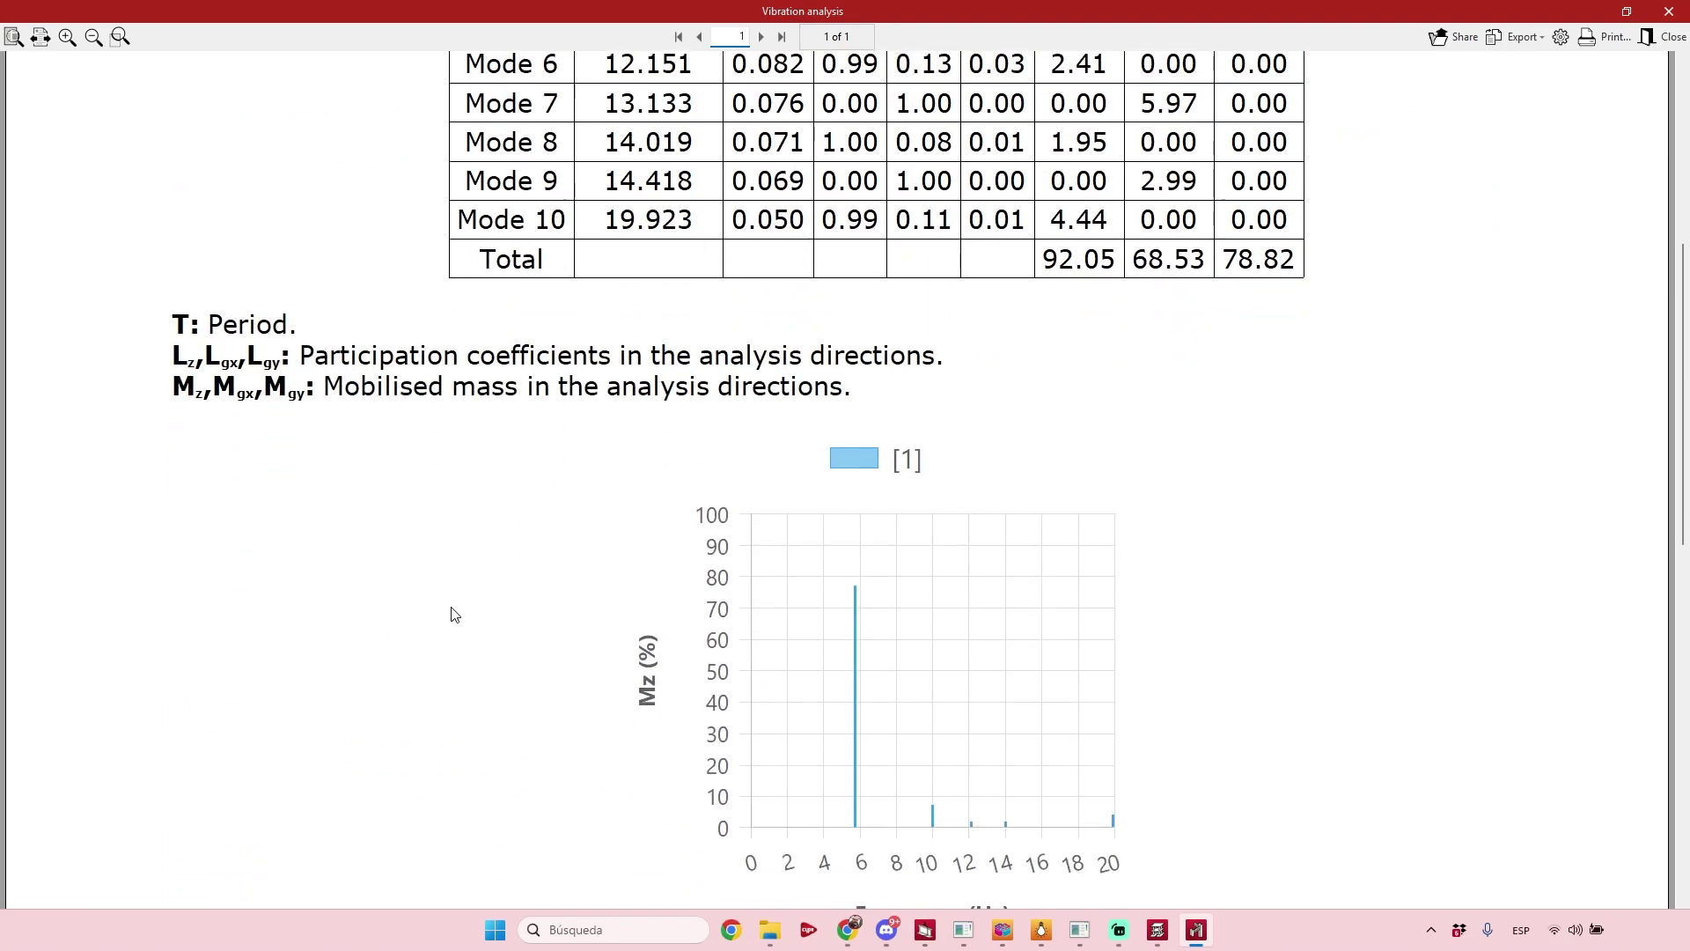
scroll(414, 517, "down", 6)
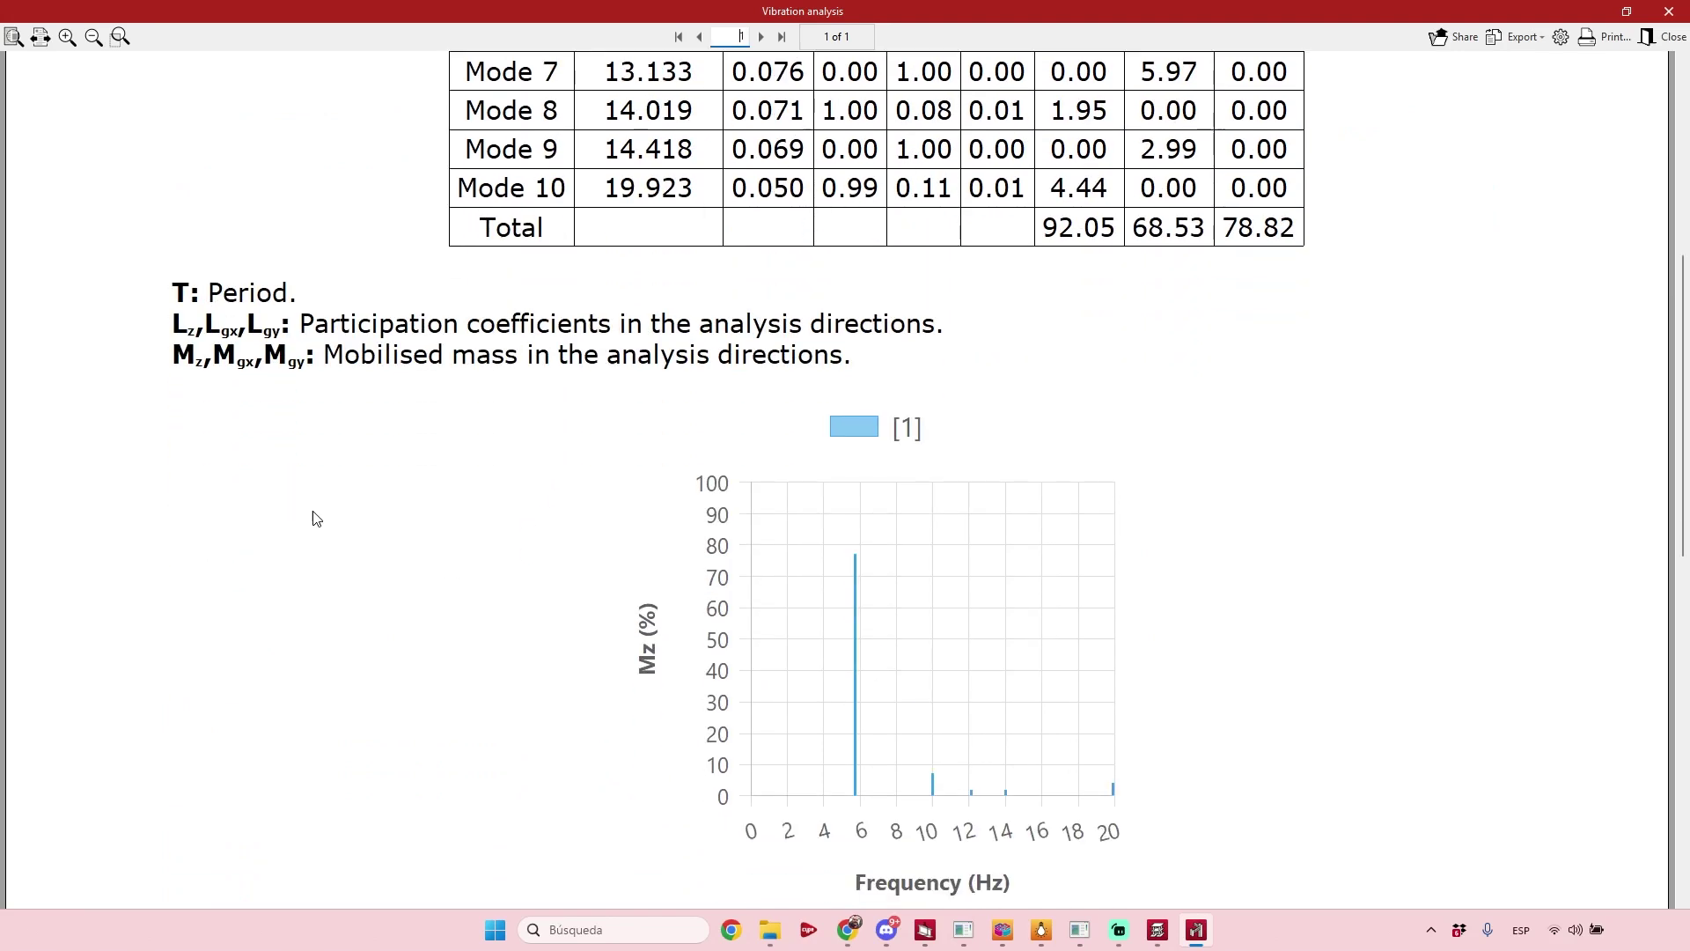
scroll(890, 558, "down", 3)
scroll(1380, 468, "up", 10)
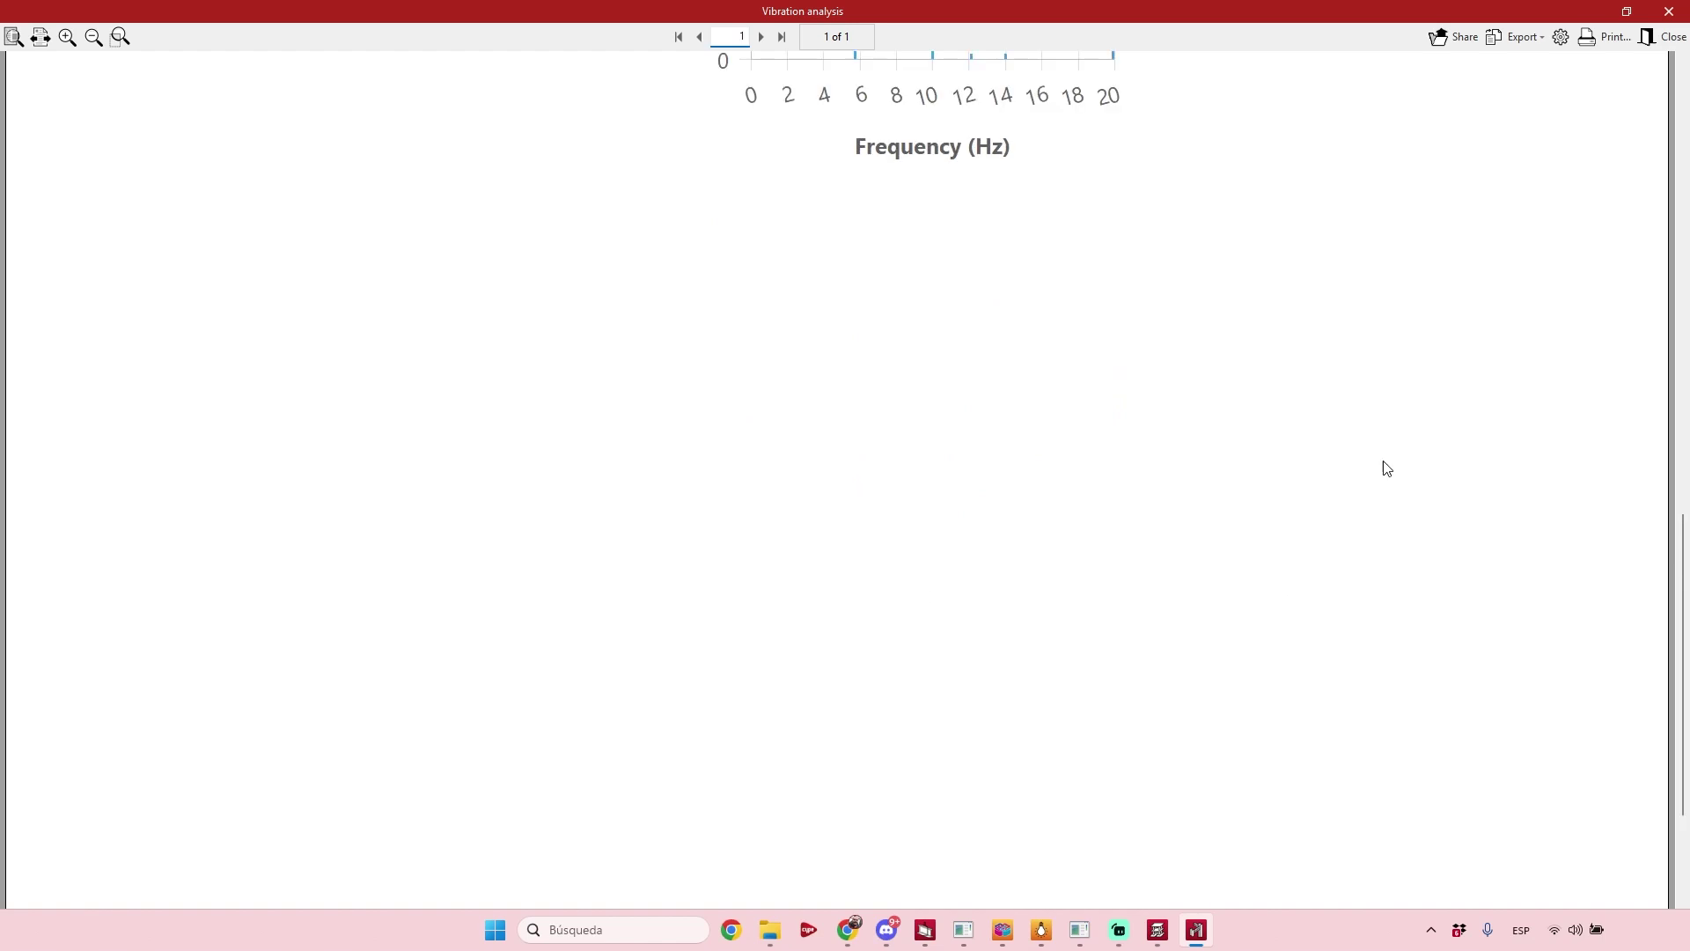
scroll(1037, 283, "up", 4)
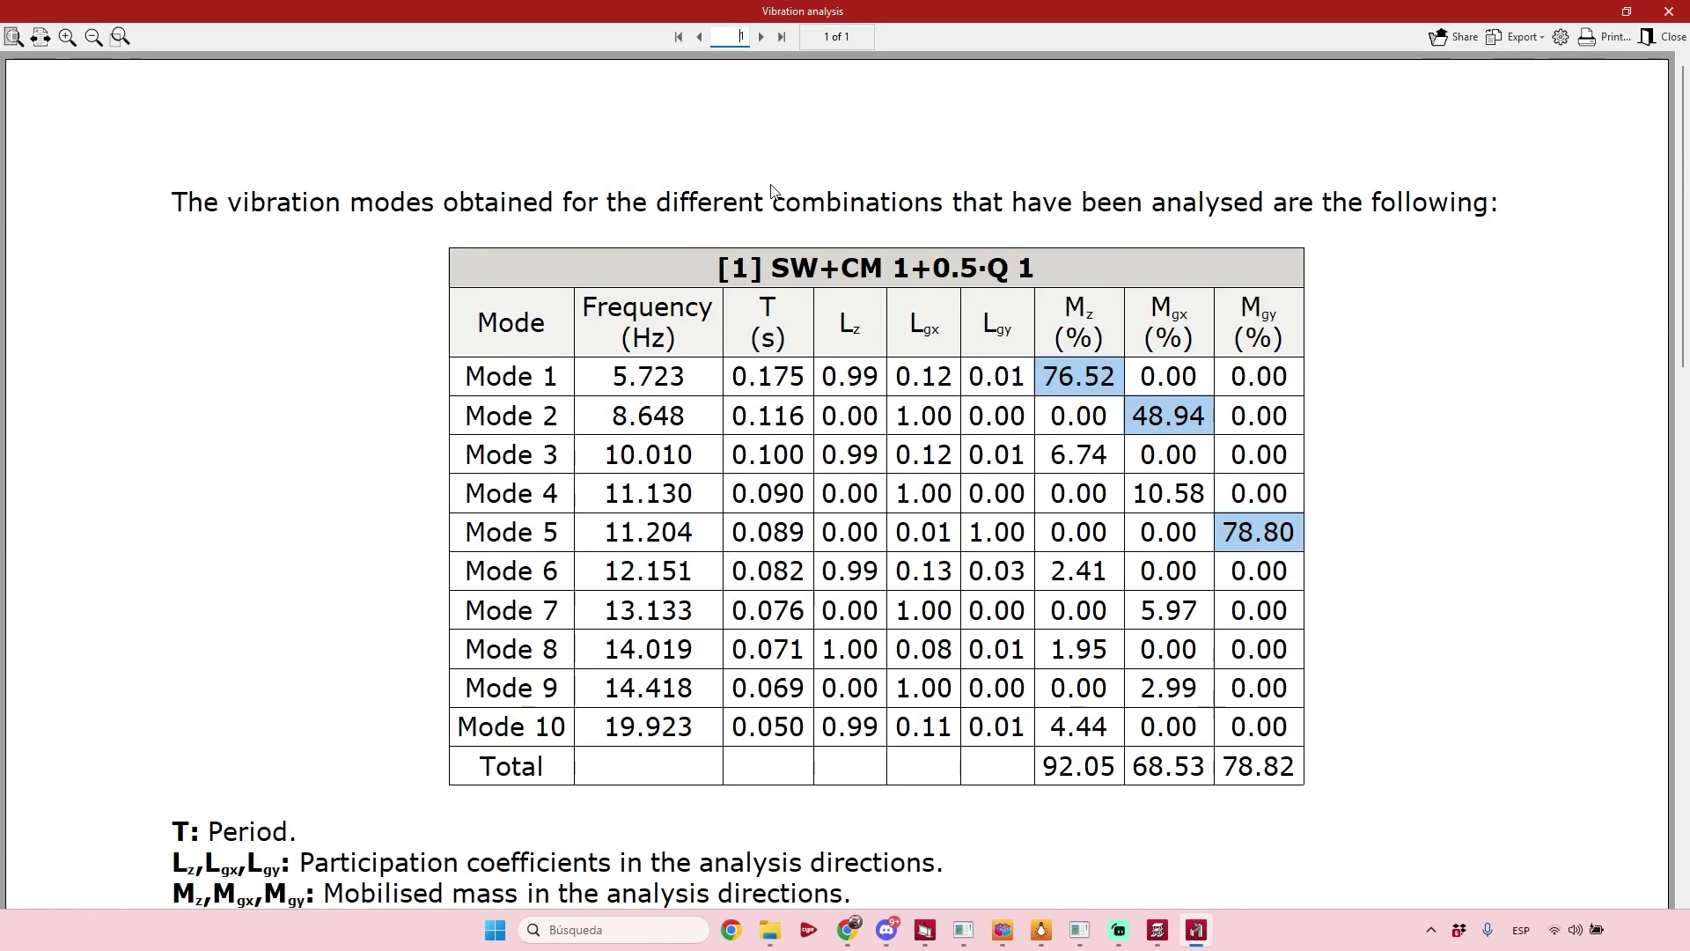
left_click(1667, 11)
middle_click_drag(1140, 715, 1073, 720)
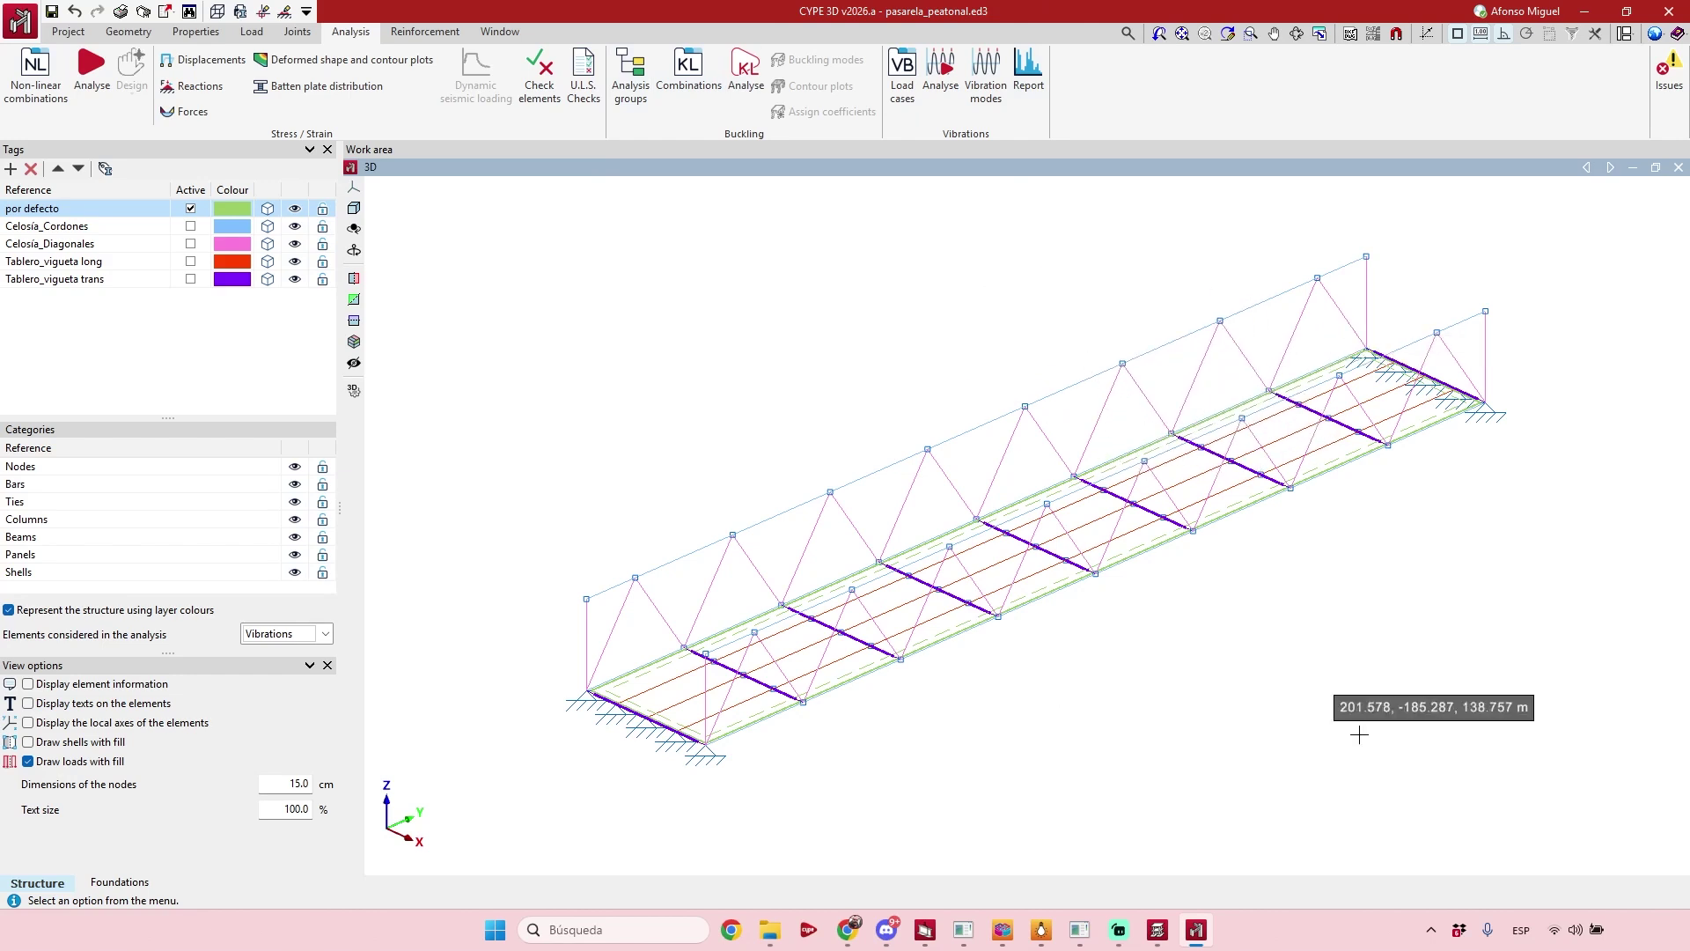
scroll(1368, 689, "down", 1)
scroll(1368, 689, "up", 3)
scroll(1377, 684, "down", 2)
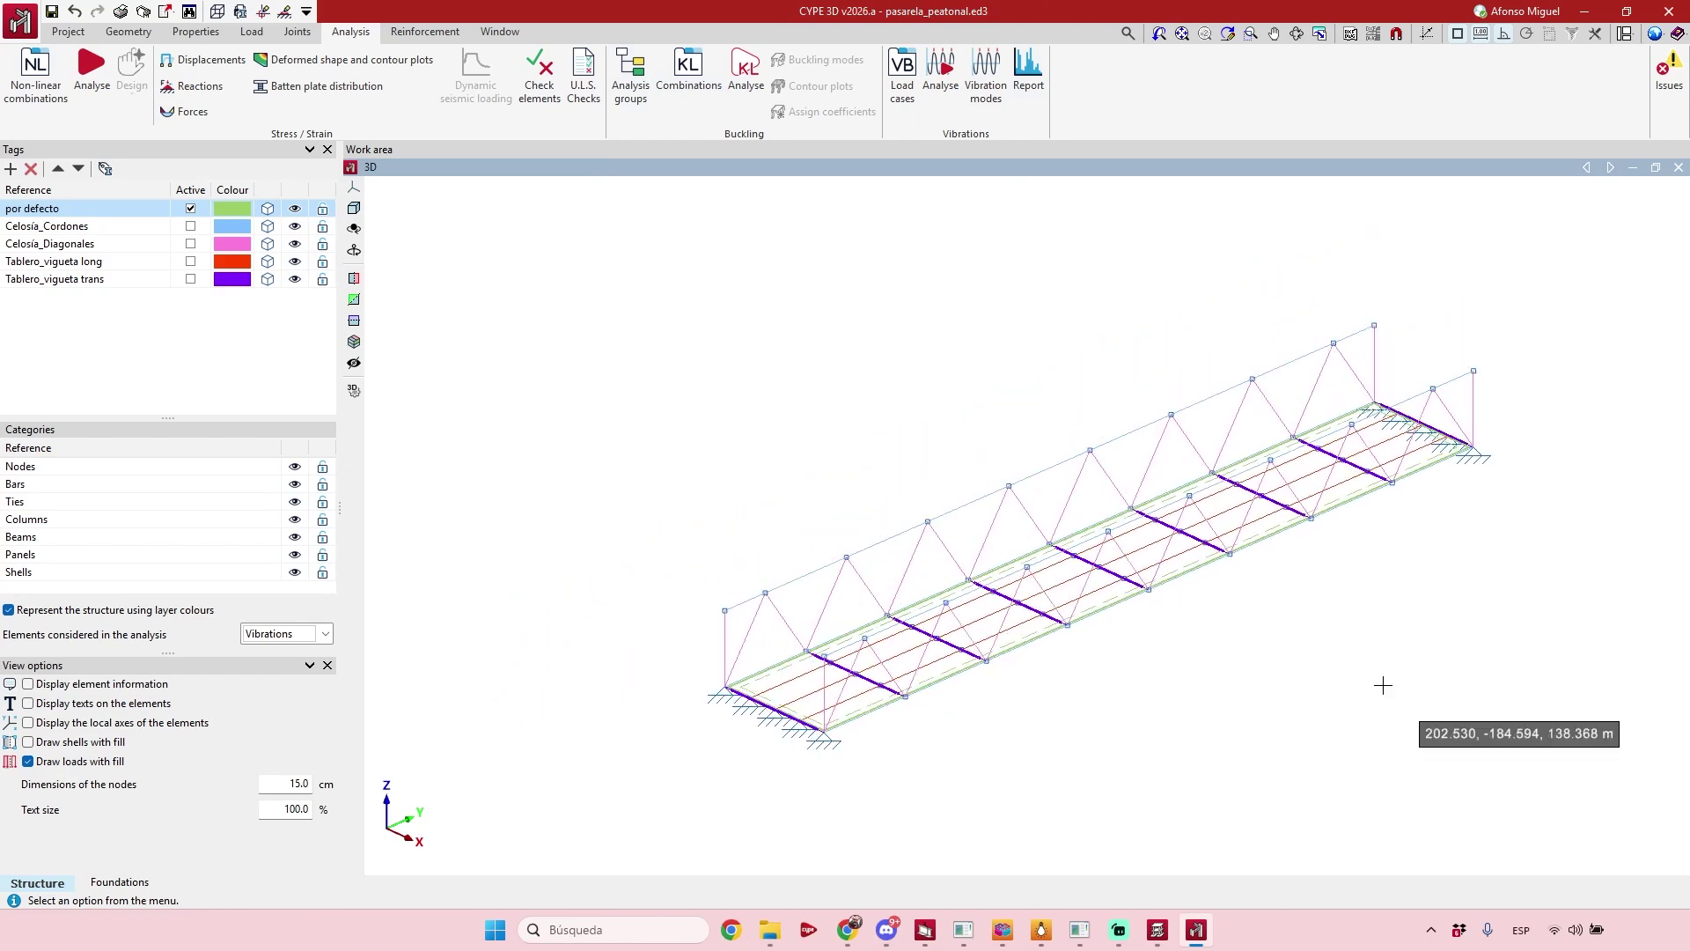
middle_click_drag(1379, 682, 1381, 698)
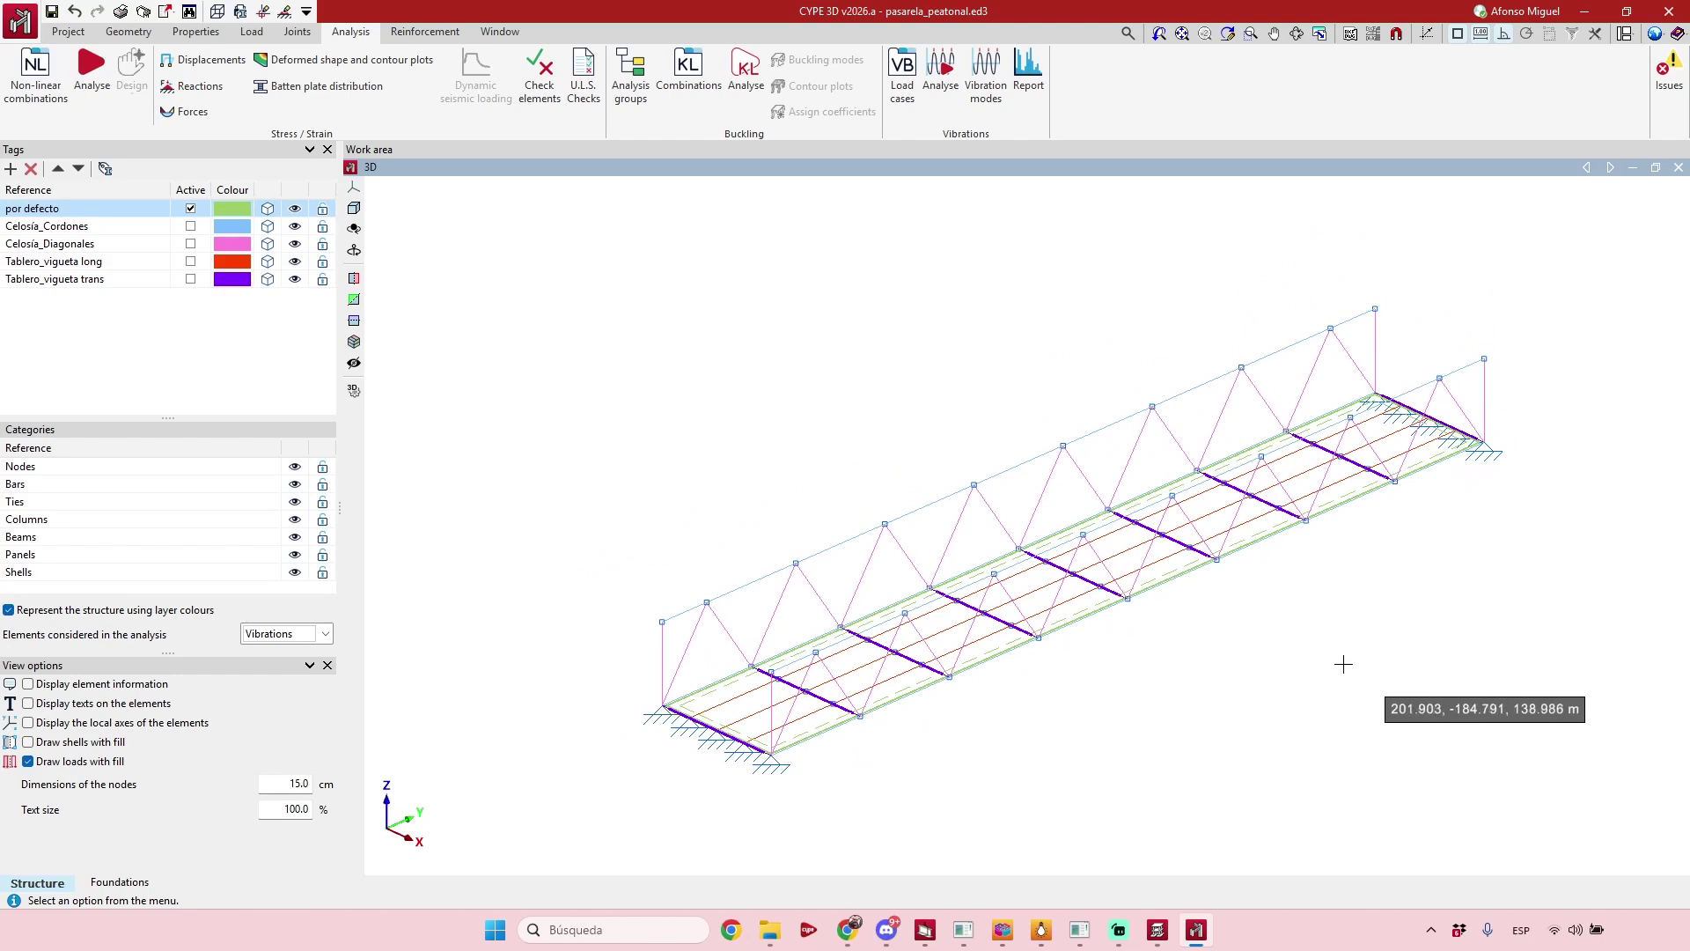
scroll(1246, 636, "up", 1)
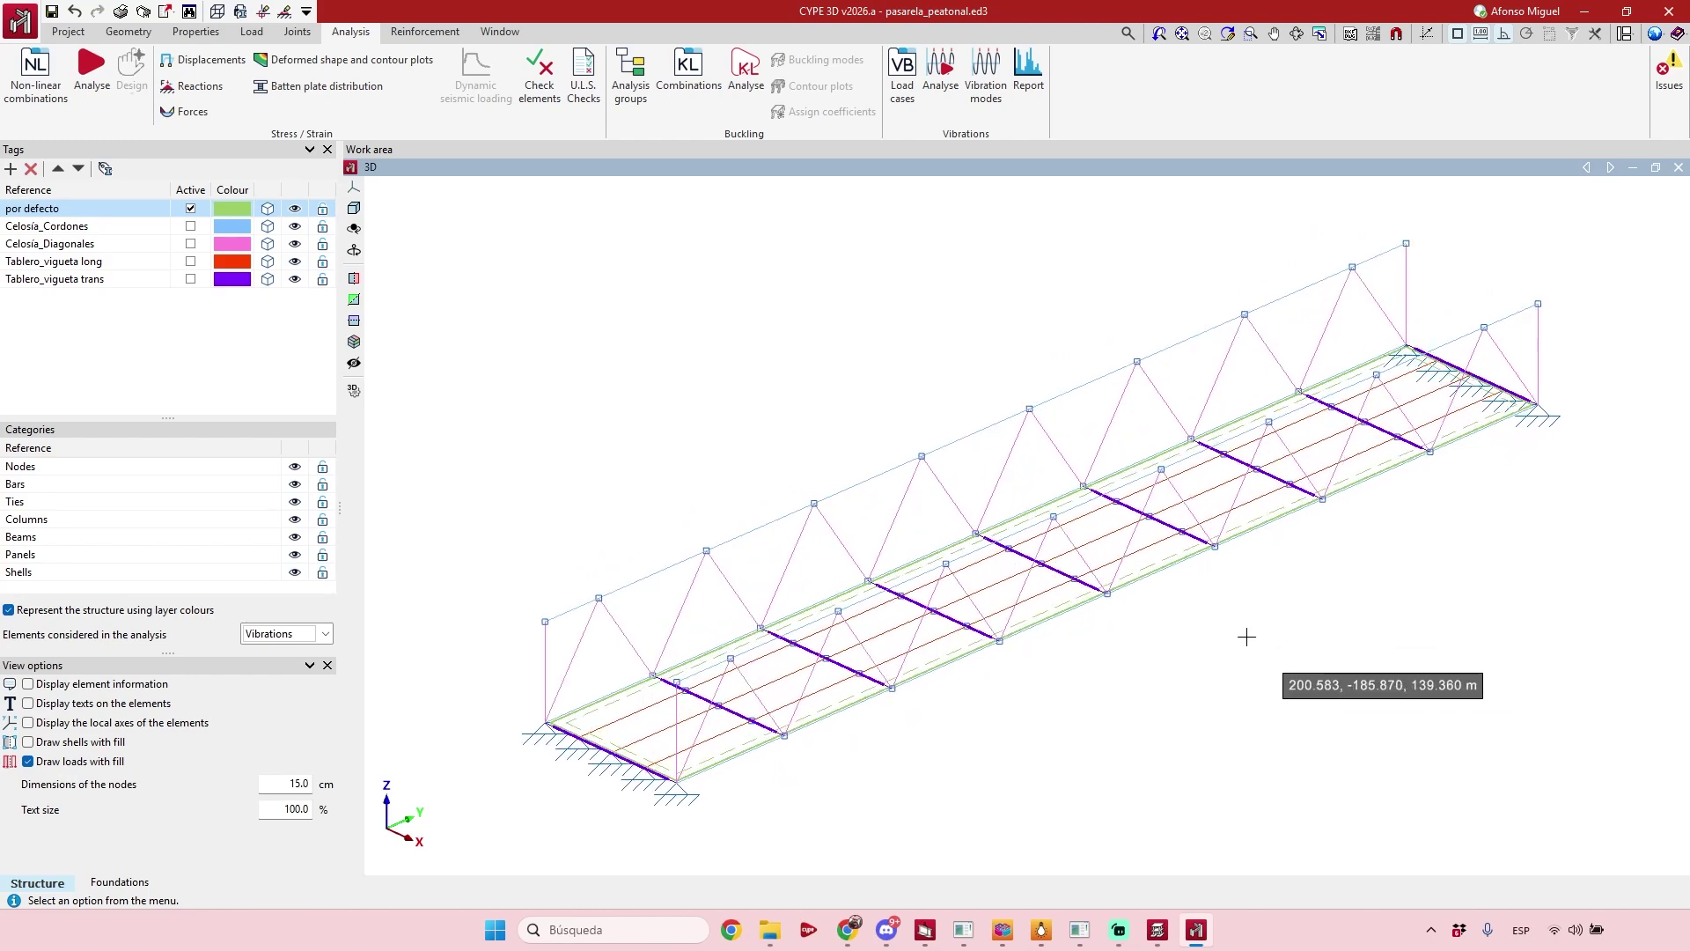